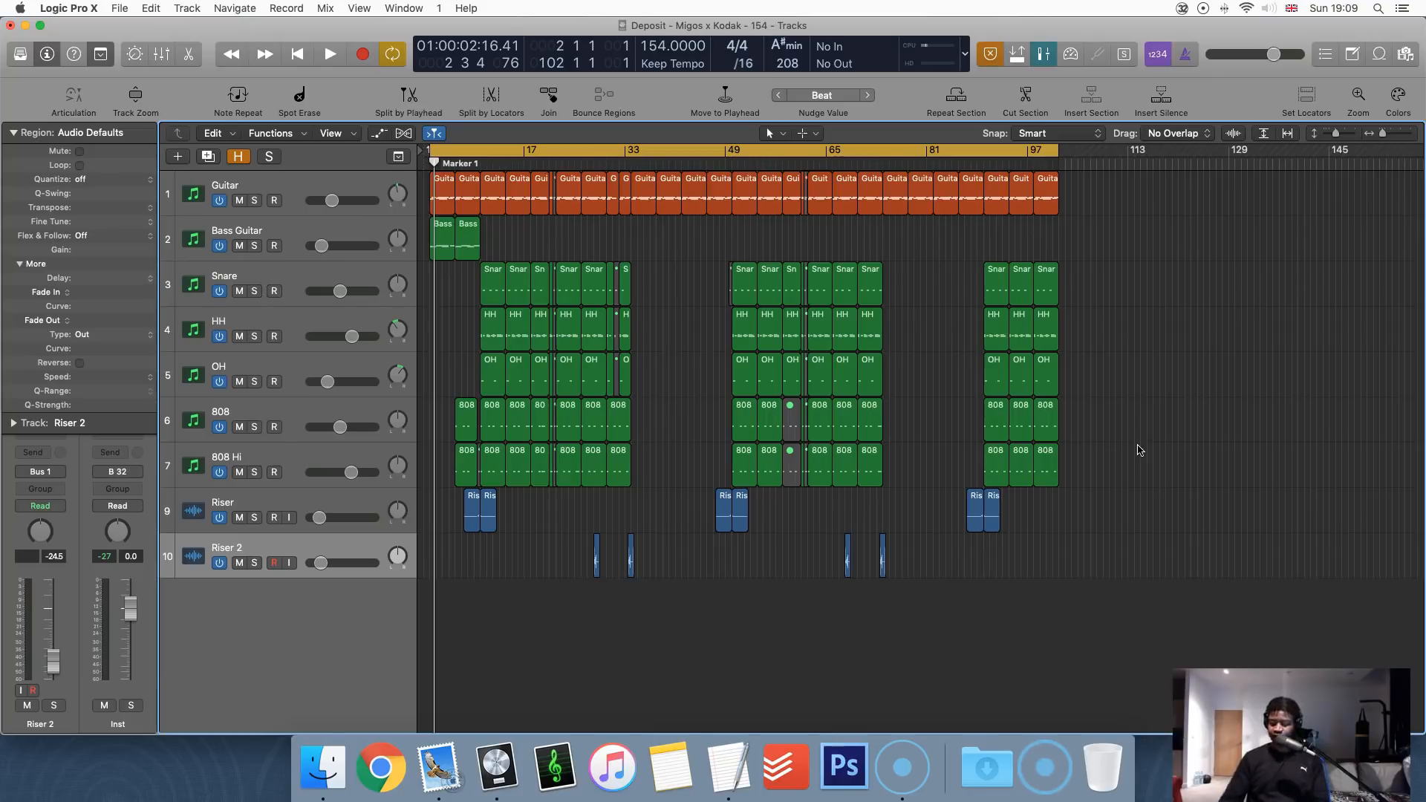
# - Set the cycle range to bars 10–18 and move the playhead to bar 10
pyautogui.click(1188, 415)
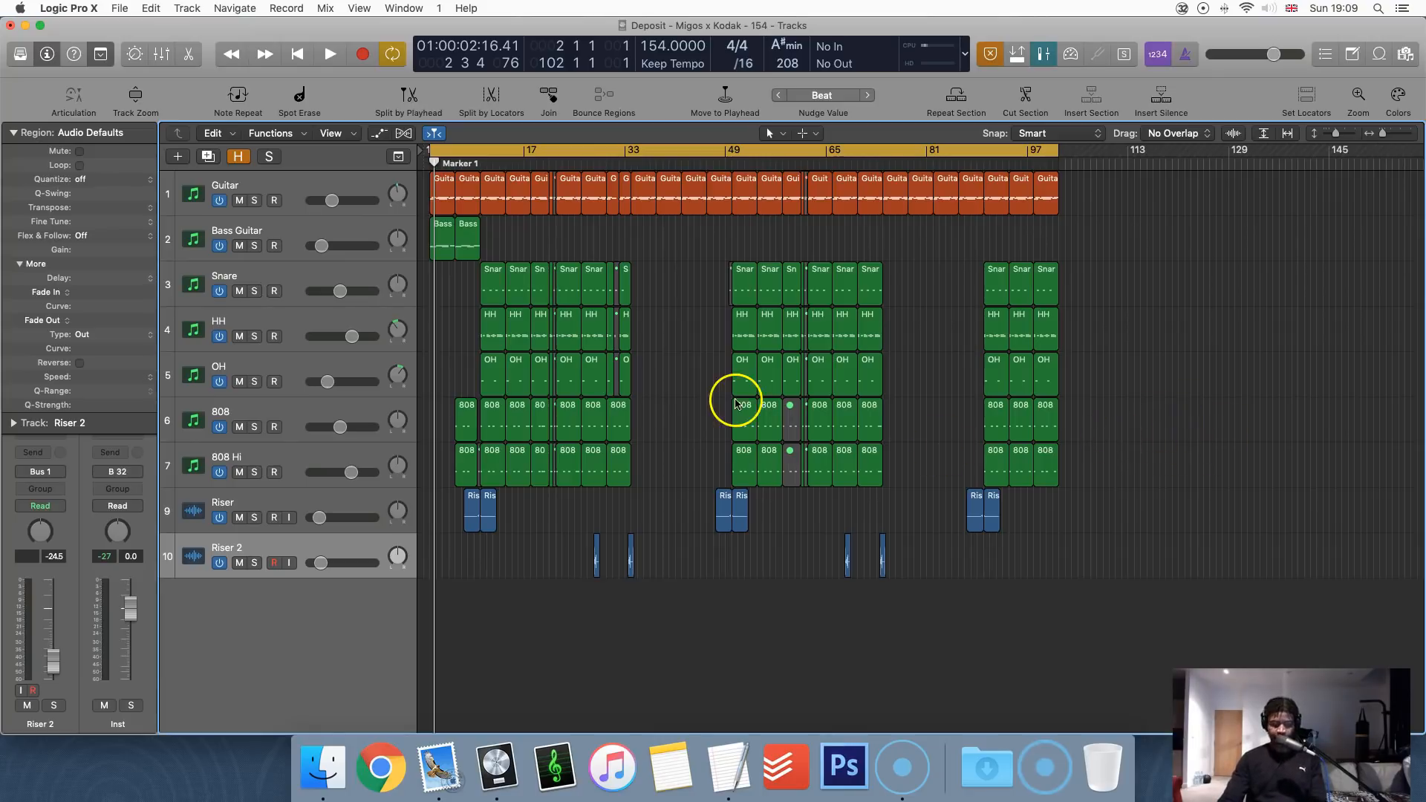
pyautogui.moveTo(431, 171); pyautogui.dragTo(480, 326)
pyautogui.moveTo(1058, 151); pyautogui.dragTo(529, 416)
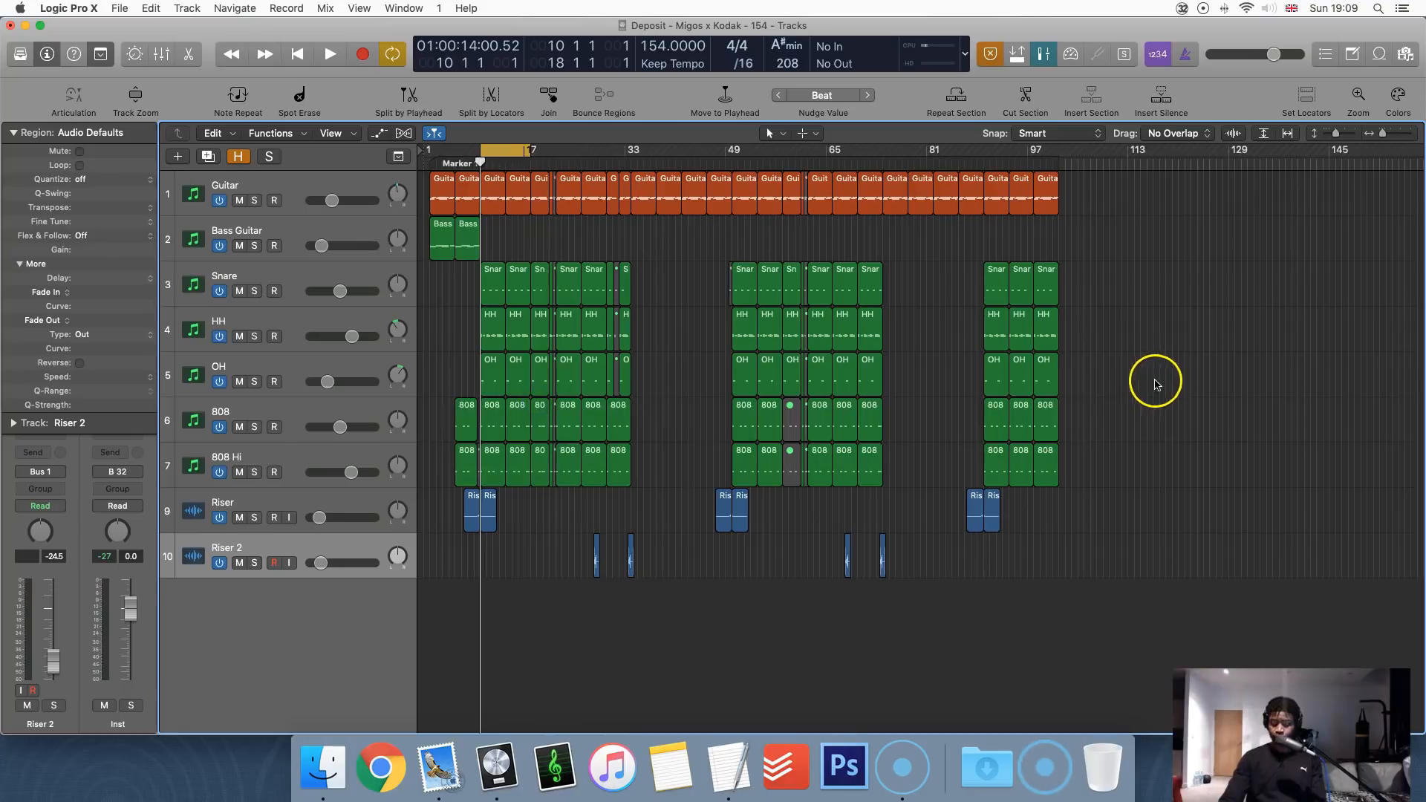
pyautogui.press('x')
pyautogui.press('x')
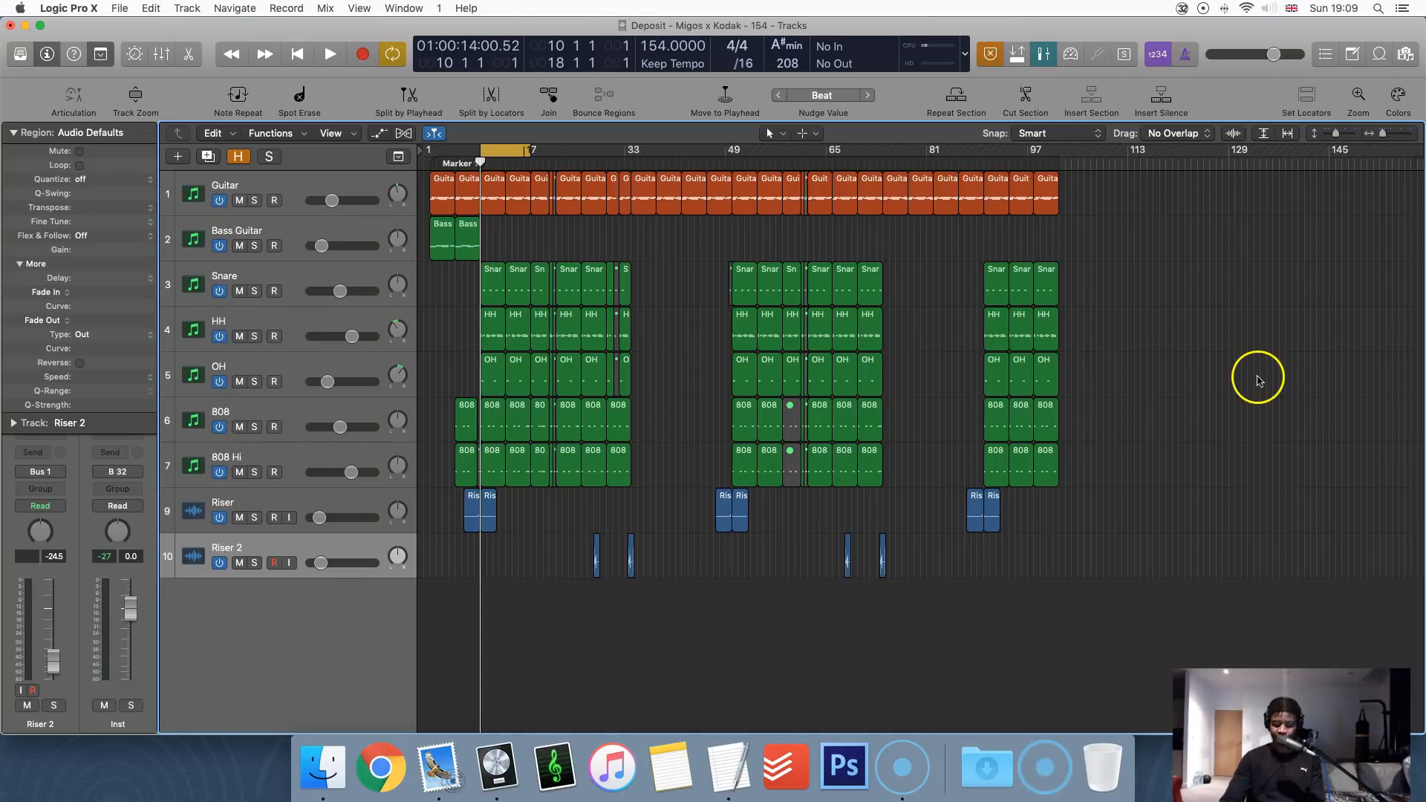
pyautogui.click(551, 644)
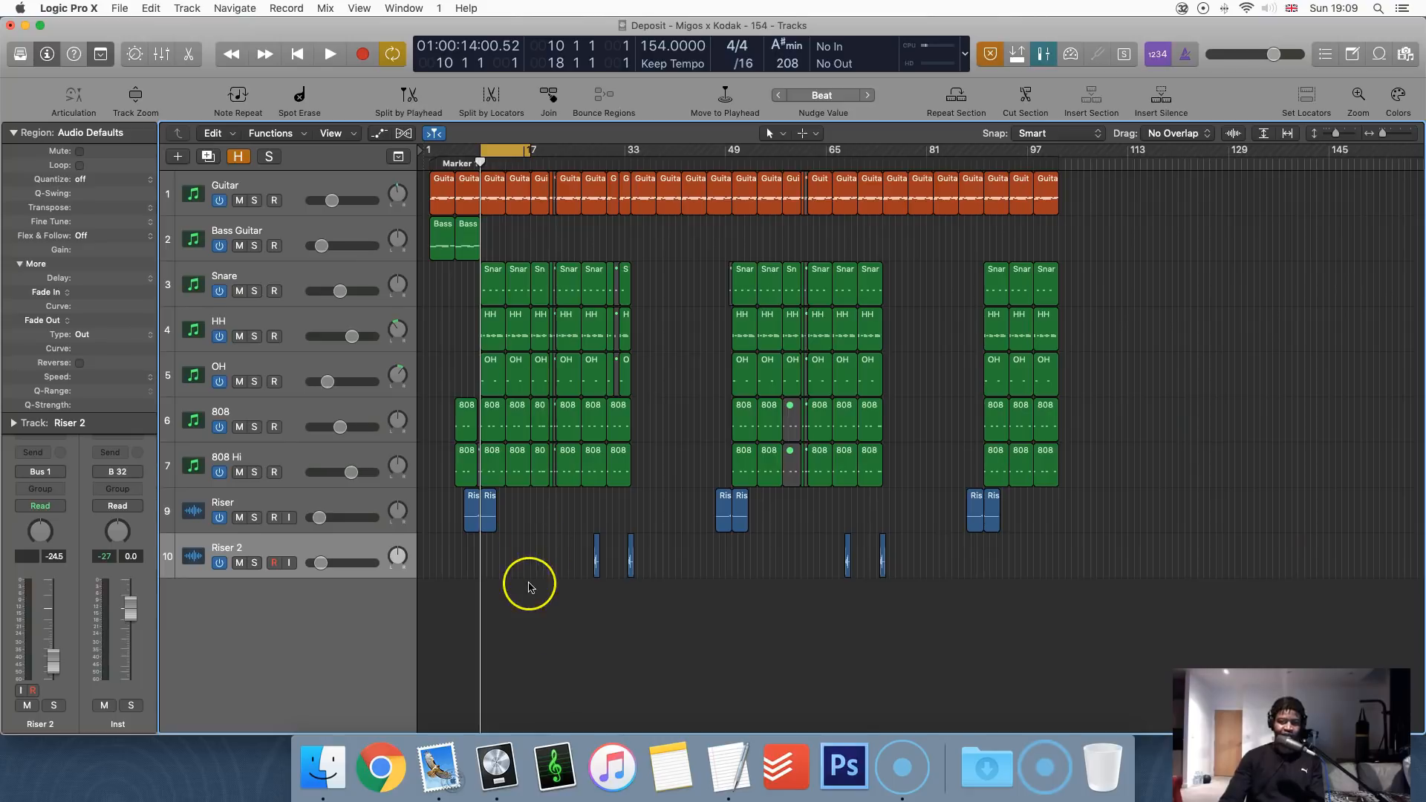
pyautogui.press('x')
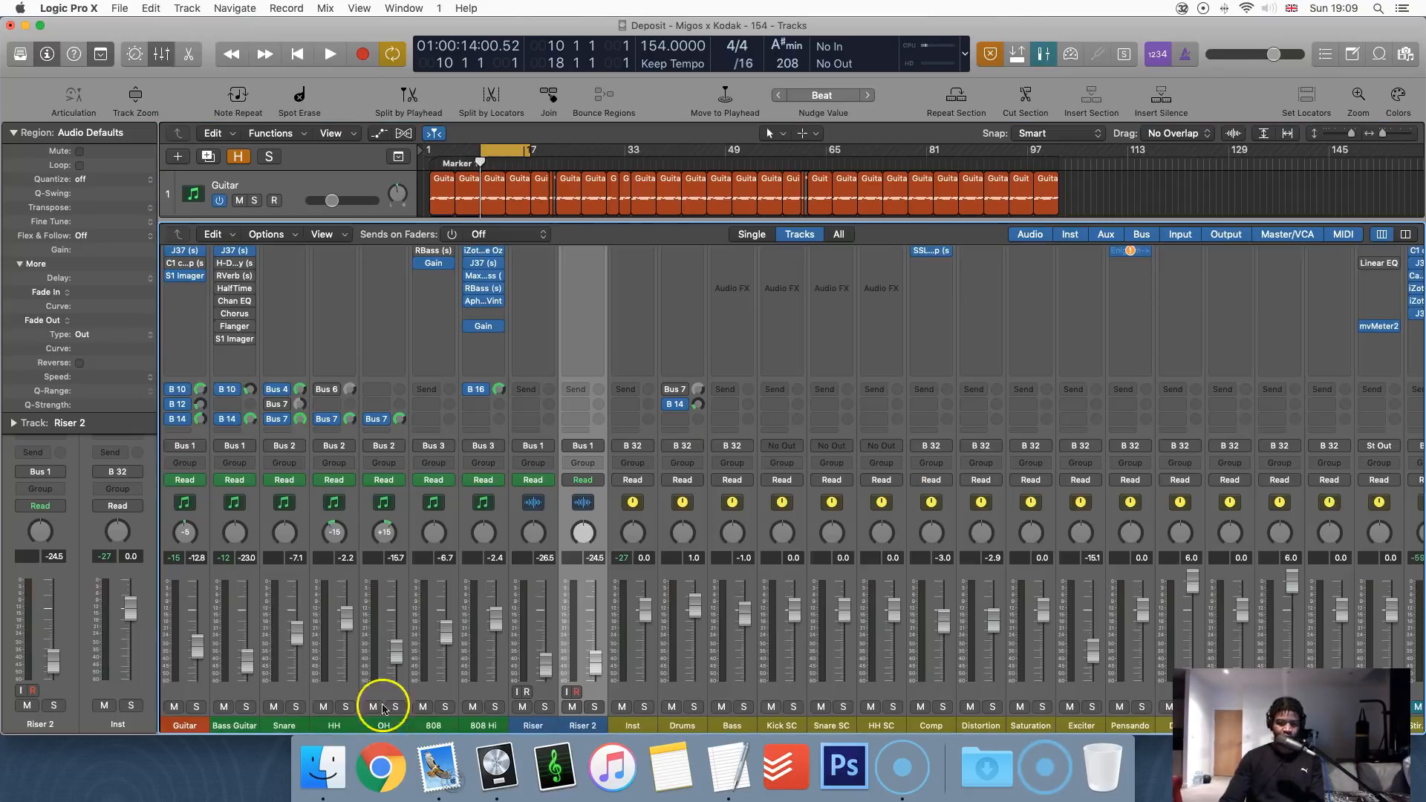
pyautogui.press('x')
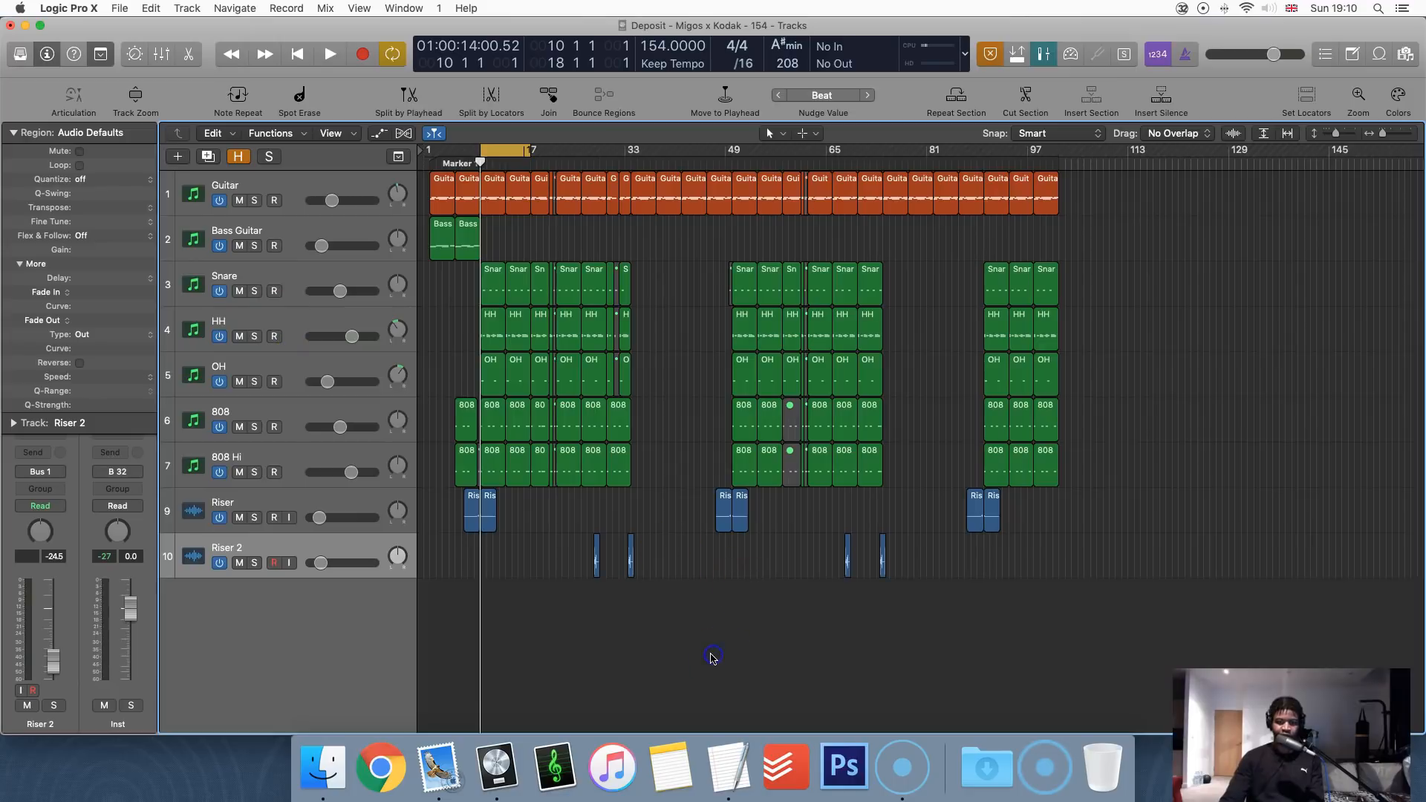
# - Listen to the full beat from bar 10, and again without cycling from about bar 6 through the drum entry
pyautogui.press('space')
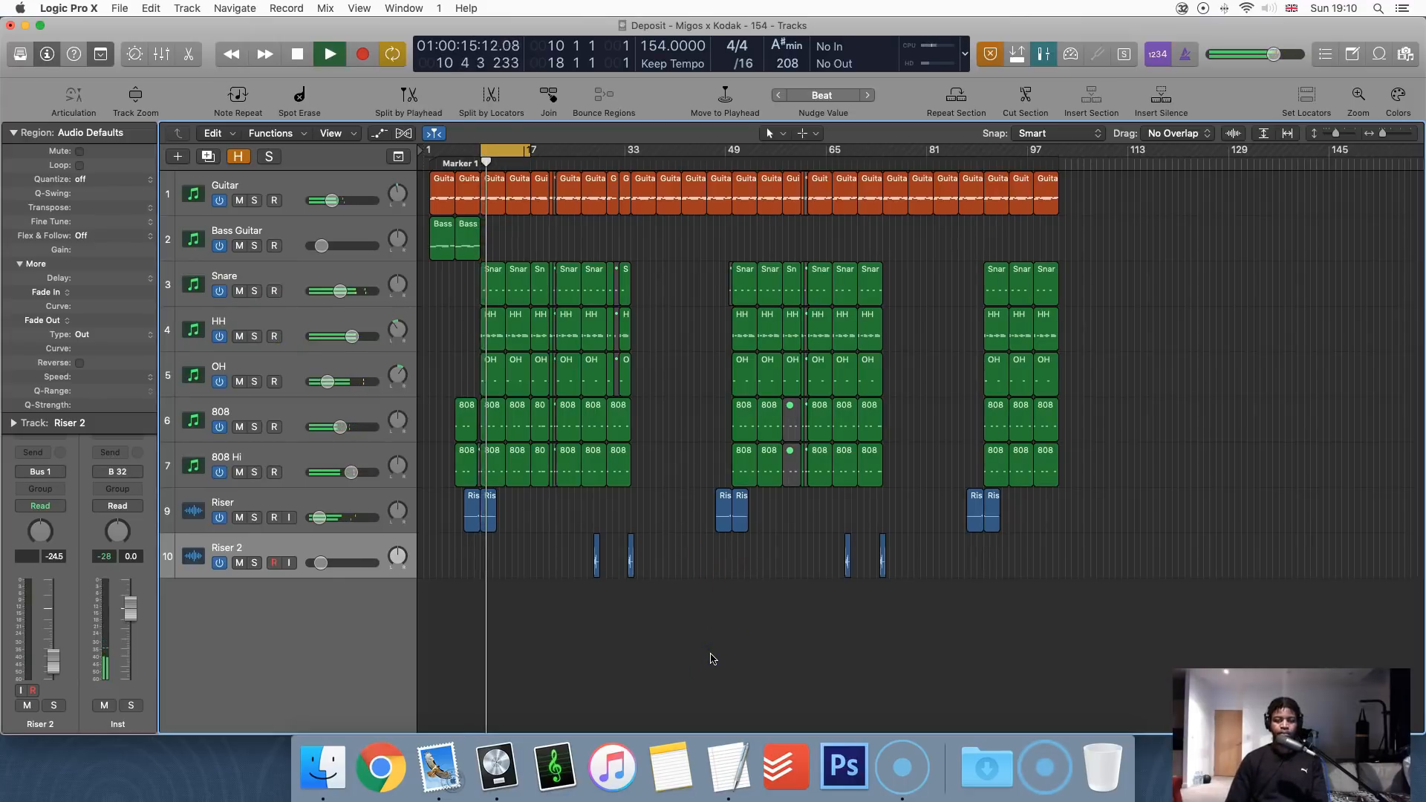
pyautogui.press('space')
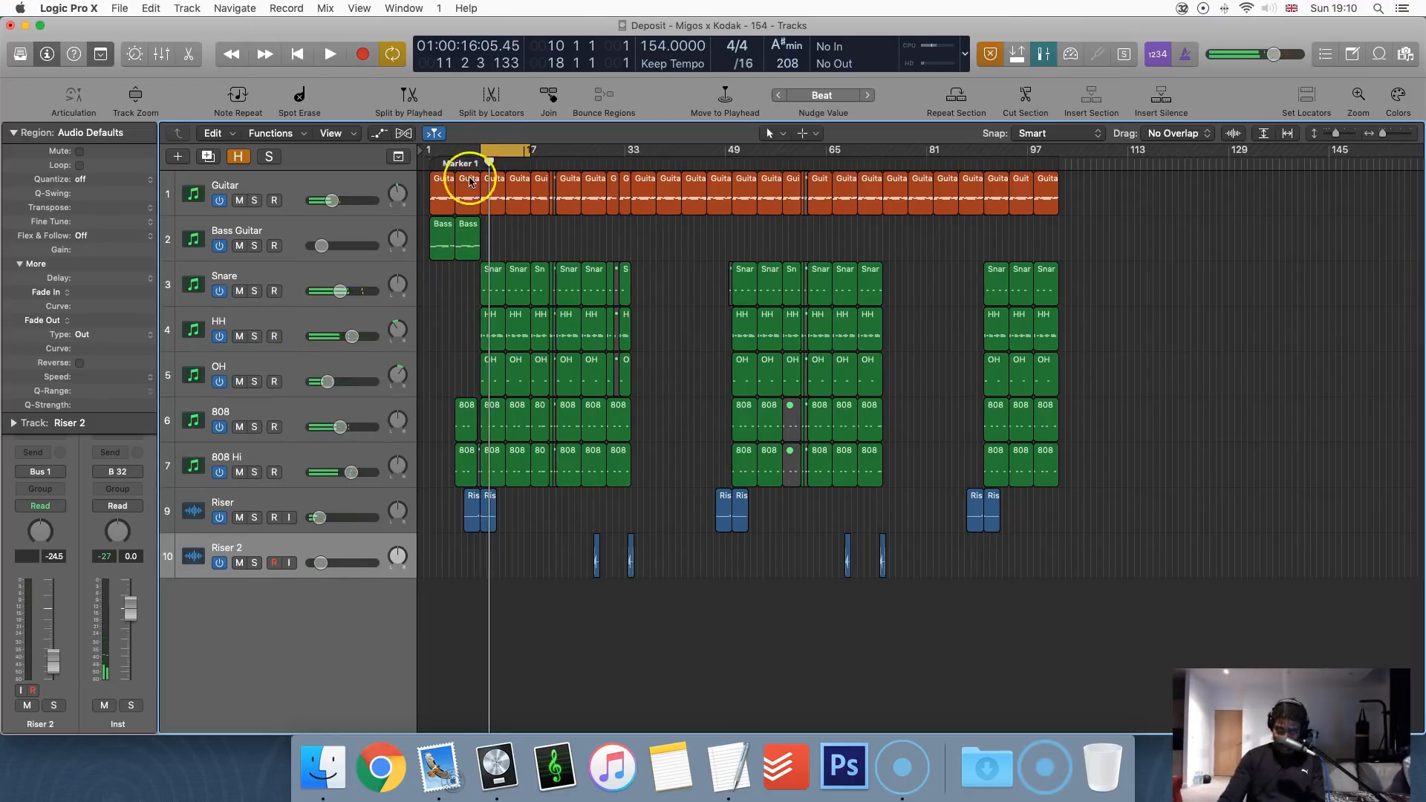
pyautogui.click(496, 150)
pyautogui.click(460, 161)
pyautogui.press('space')
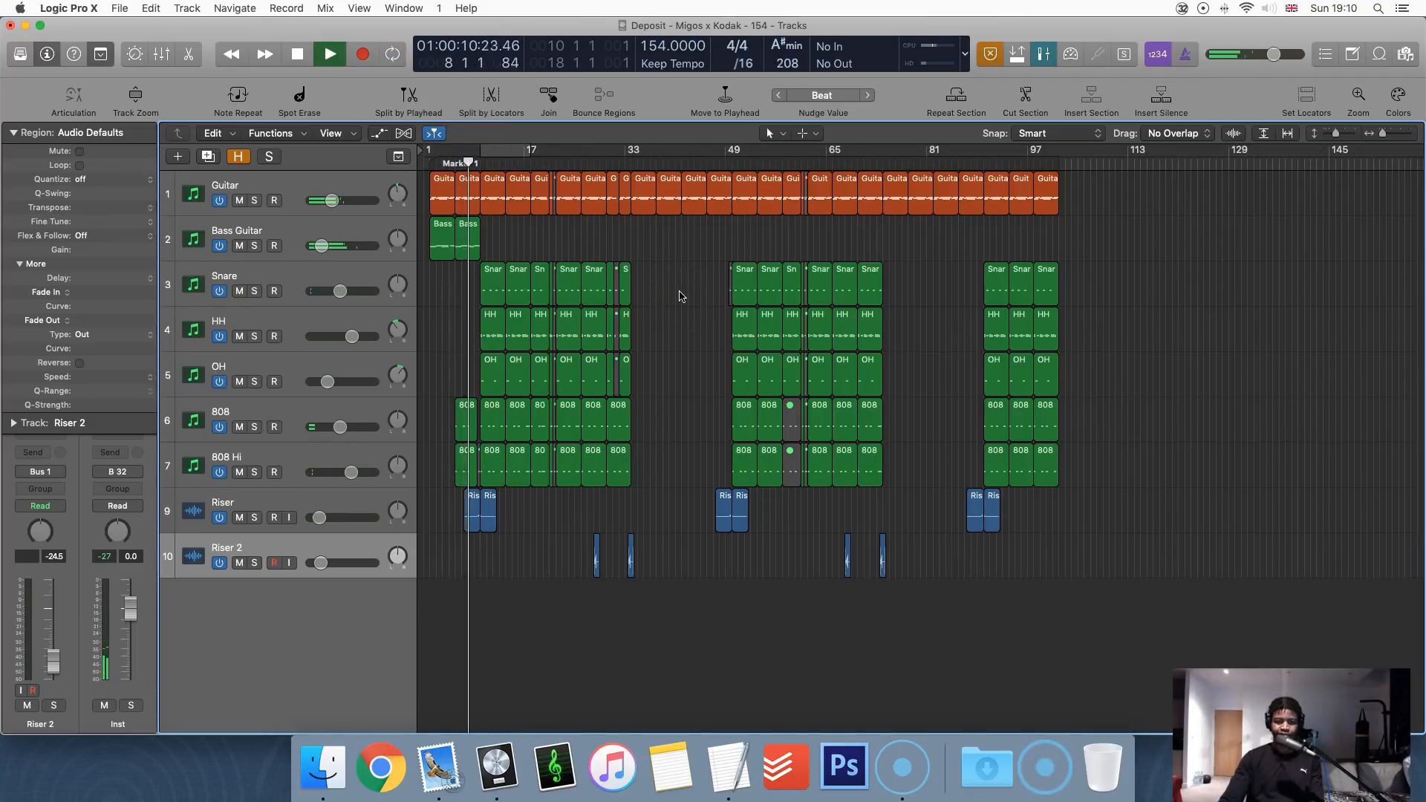
pyautogui.click(663, 296)
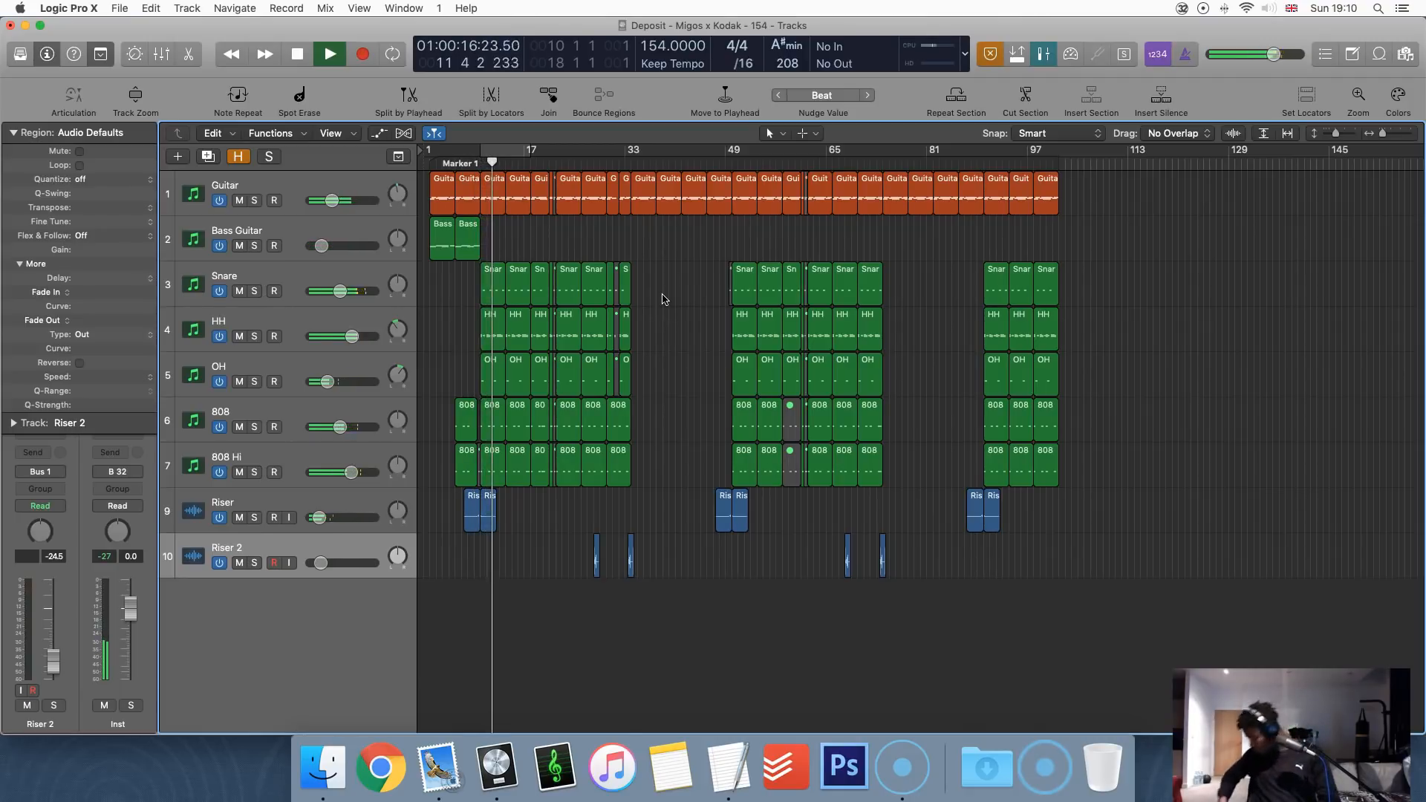
pyautogui.click(31, 750)
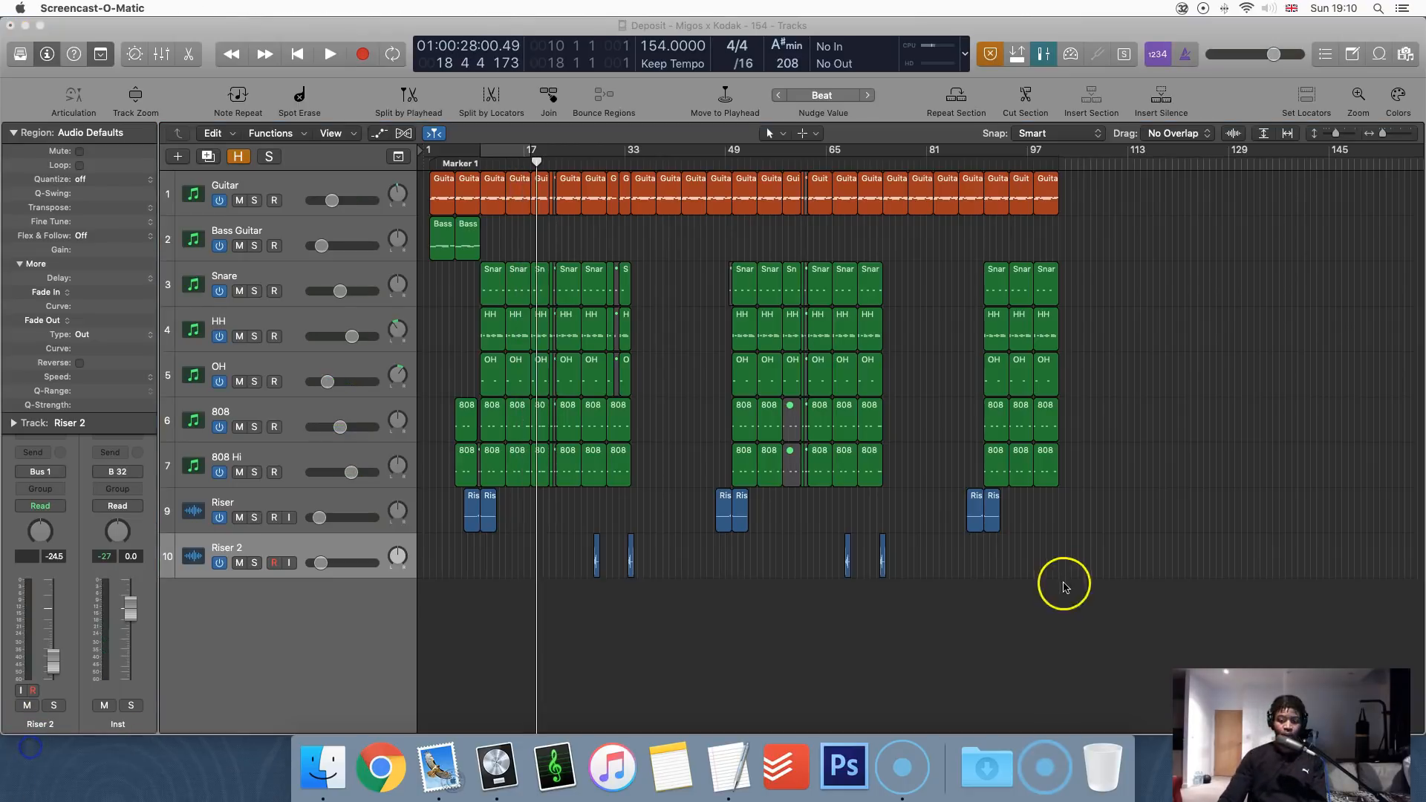
pyautogui.click(1066, 585)
# - Turn cycle mode back on and solo the Guitar and Snare channels in the mixer
pyautogui.click(522, 153)
pyautogui.press('x')
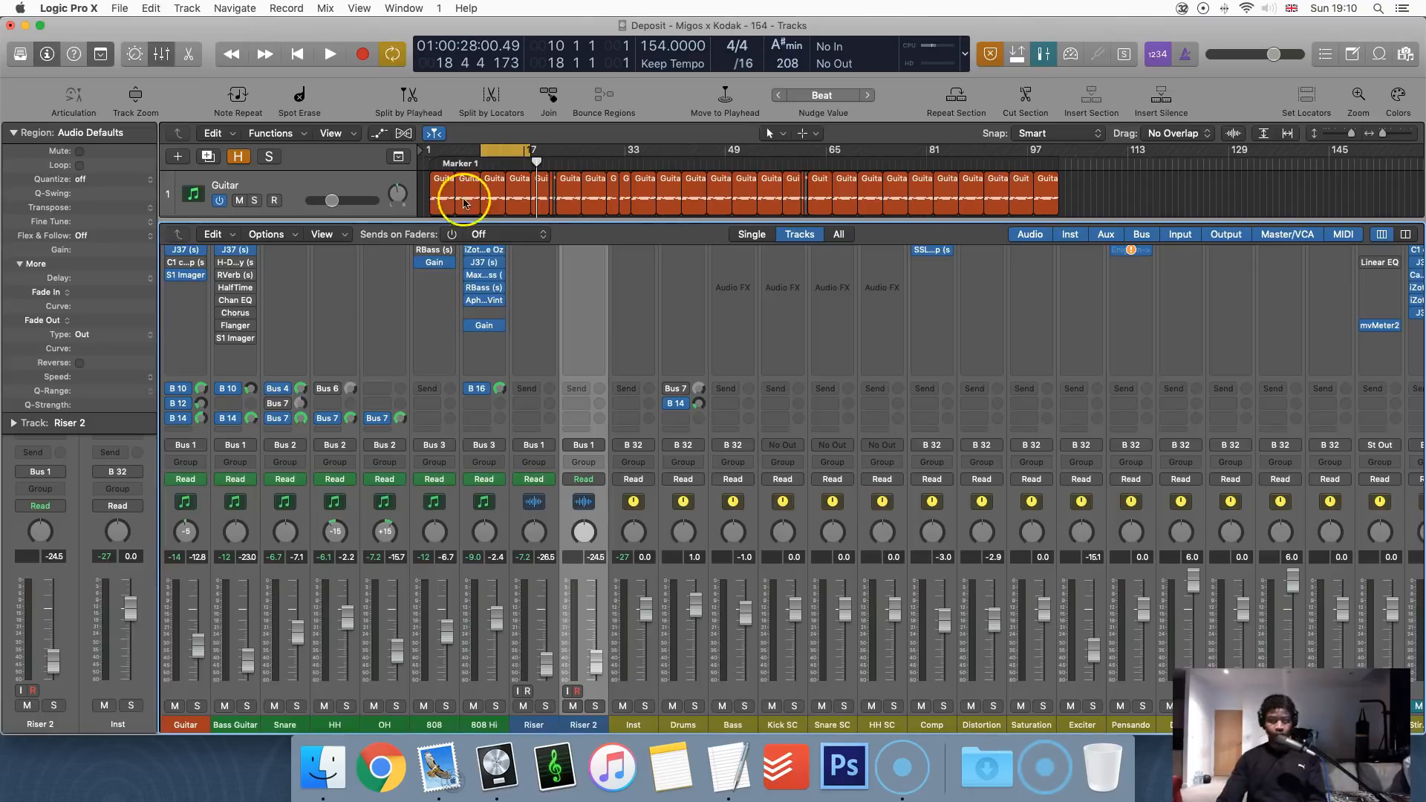
pyautogui.press('x')
pyautogui.press('x')
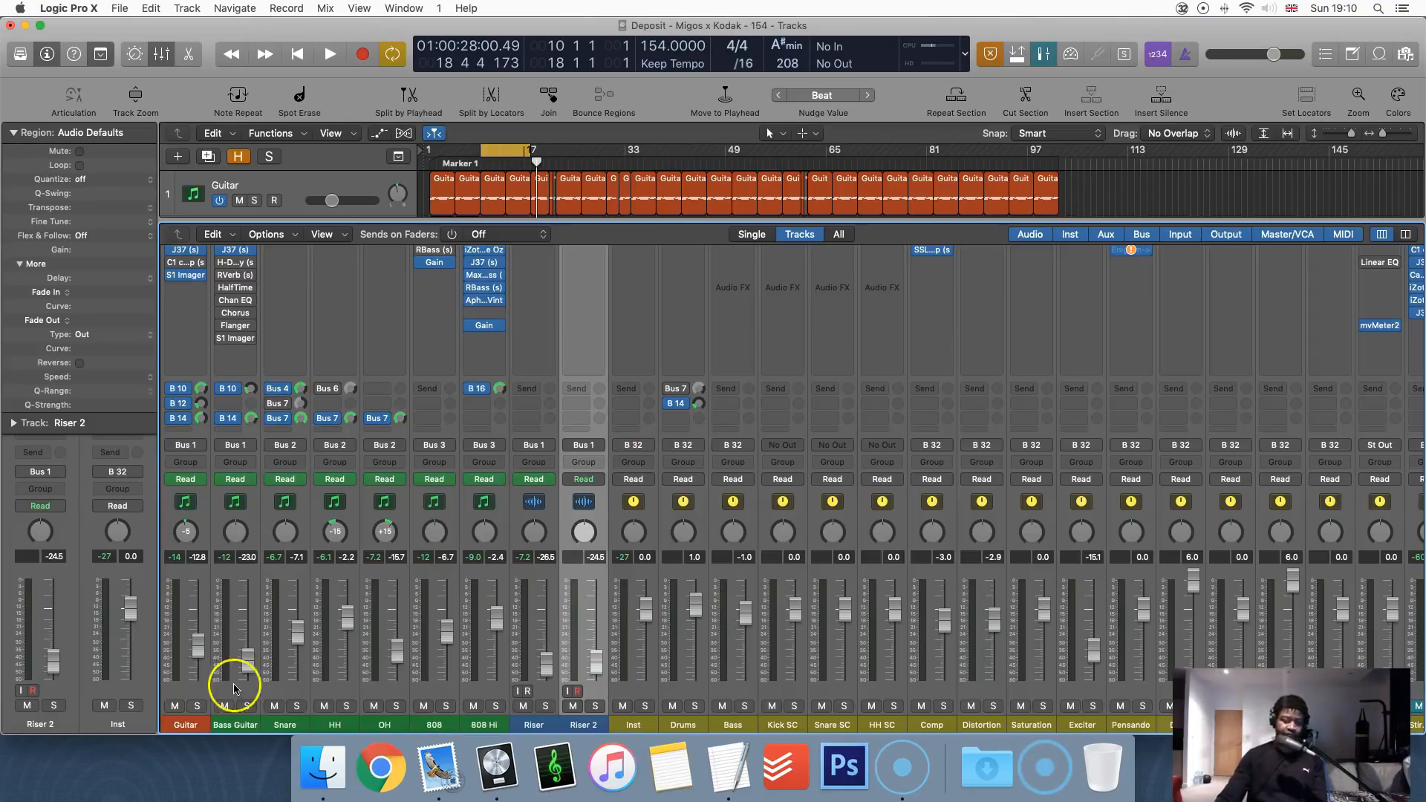
pyautogui.click(199, 706)
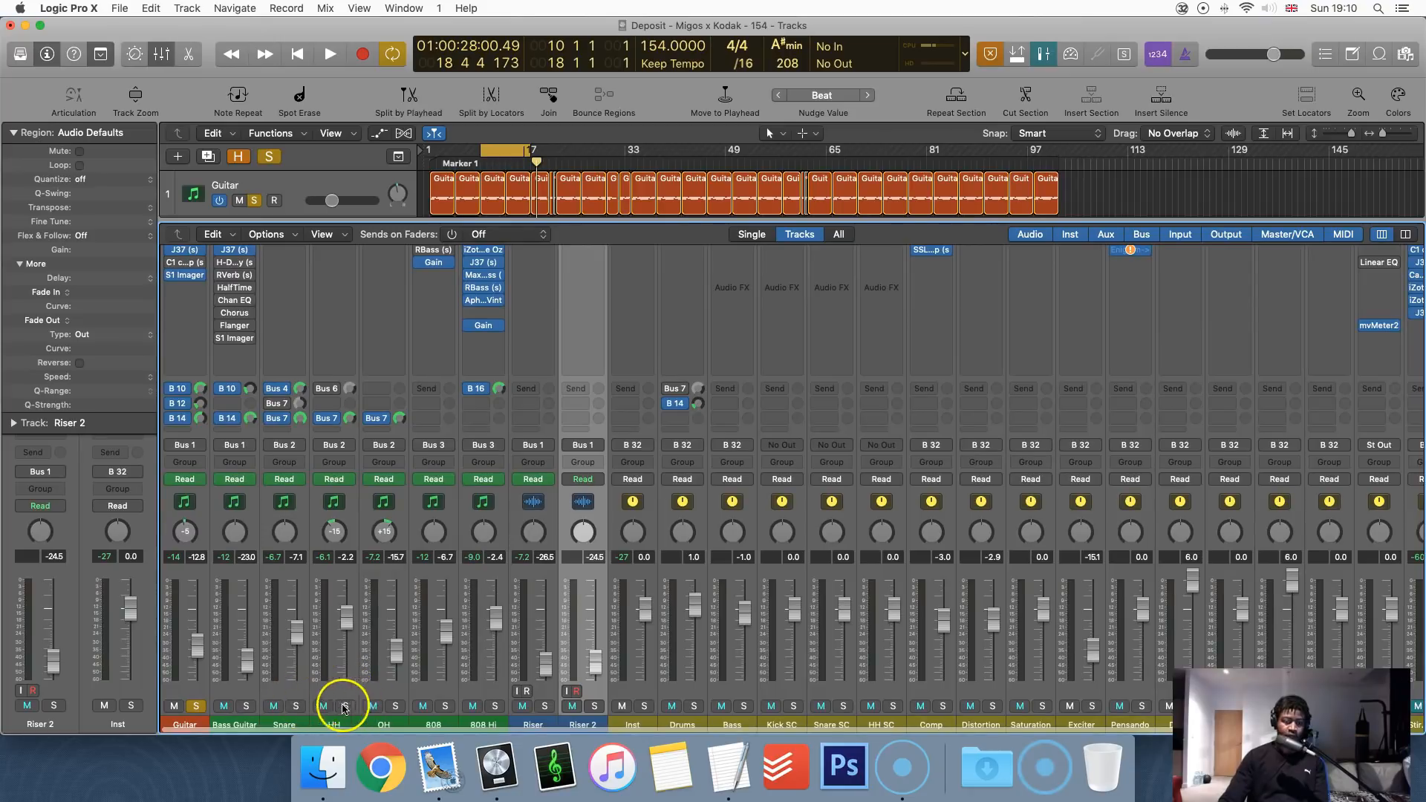
pyautogui.press('x')
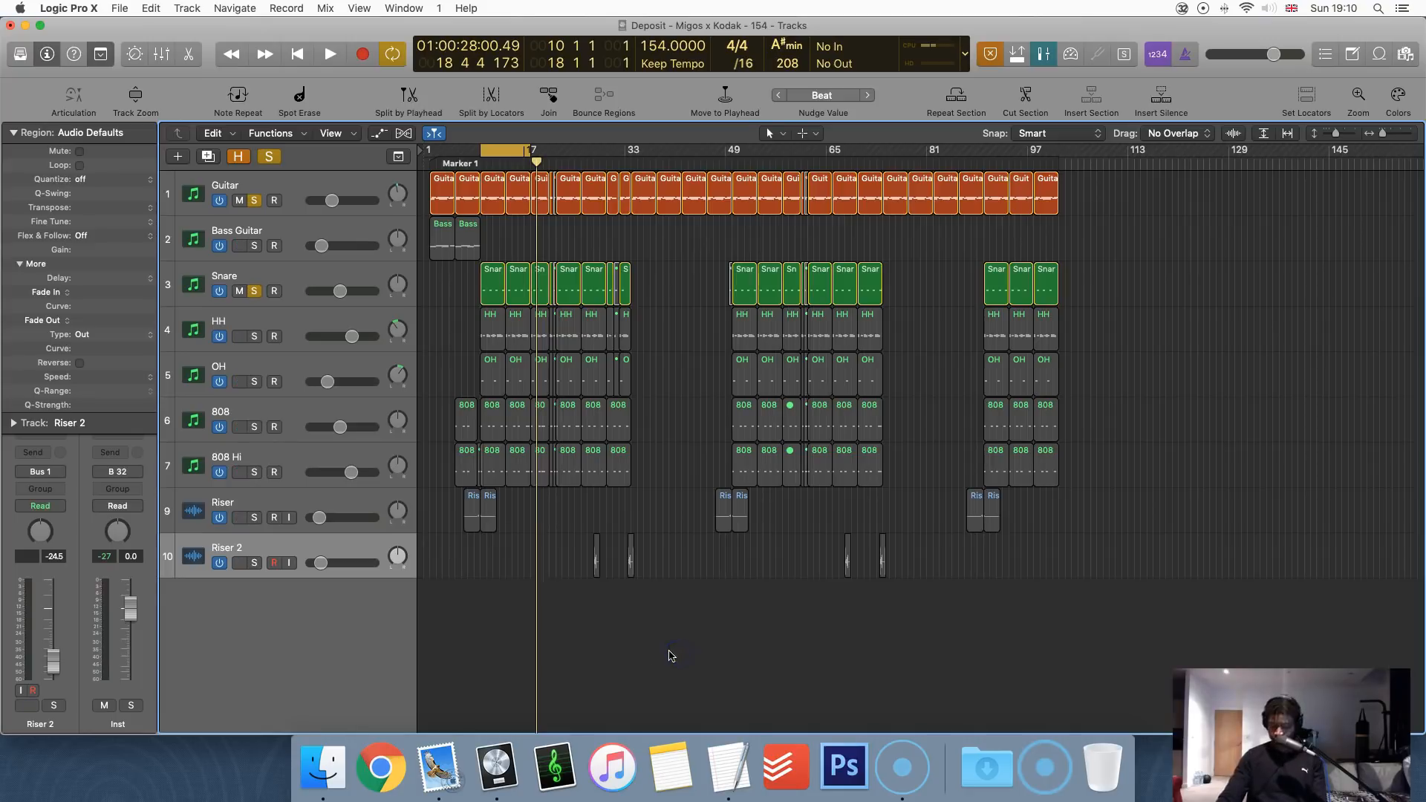
pyautogui.press('x')
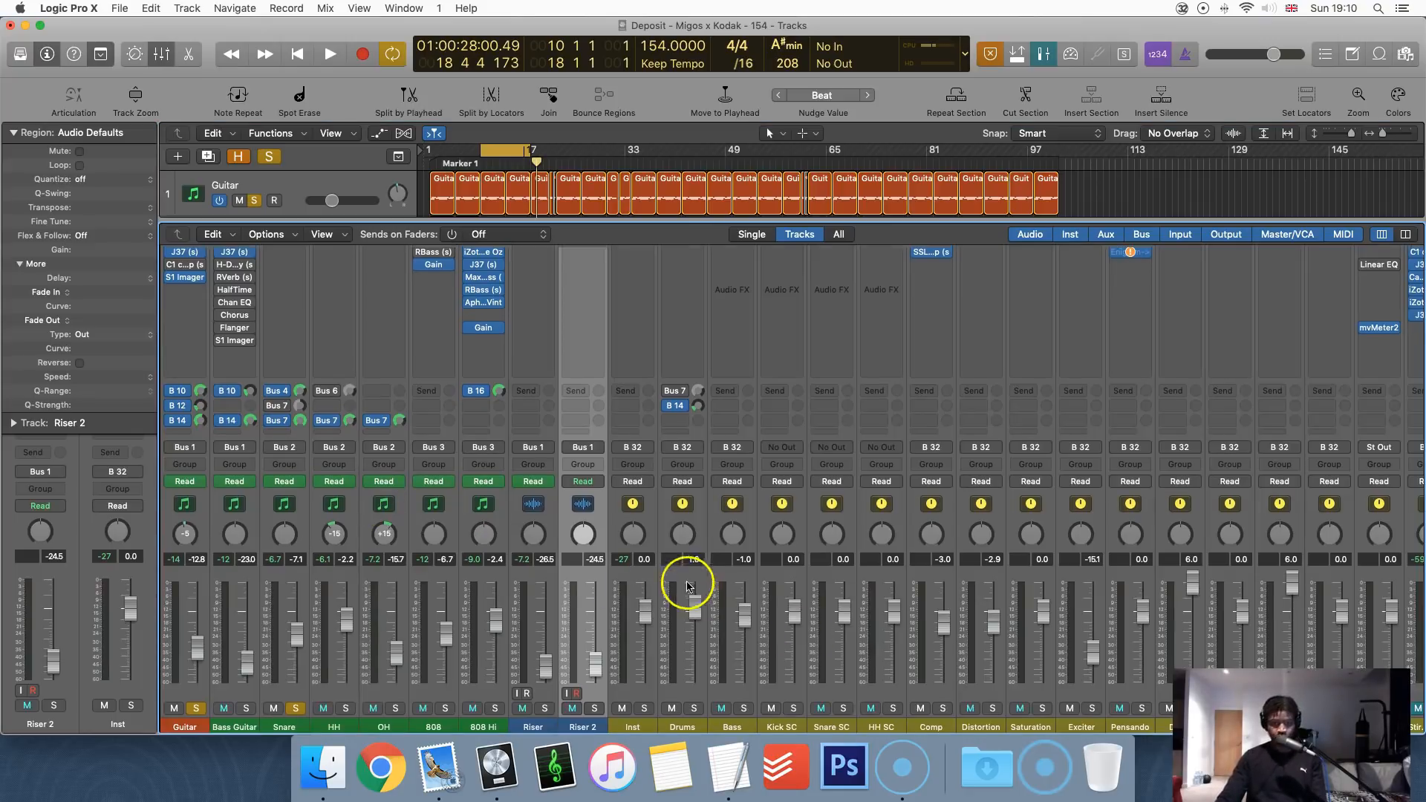
# - Audition the soloed Guitar and Snare from bar 10, and again with cycling off from just before bar 10
pyautogui.press('space')
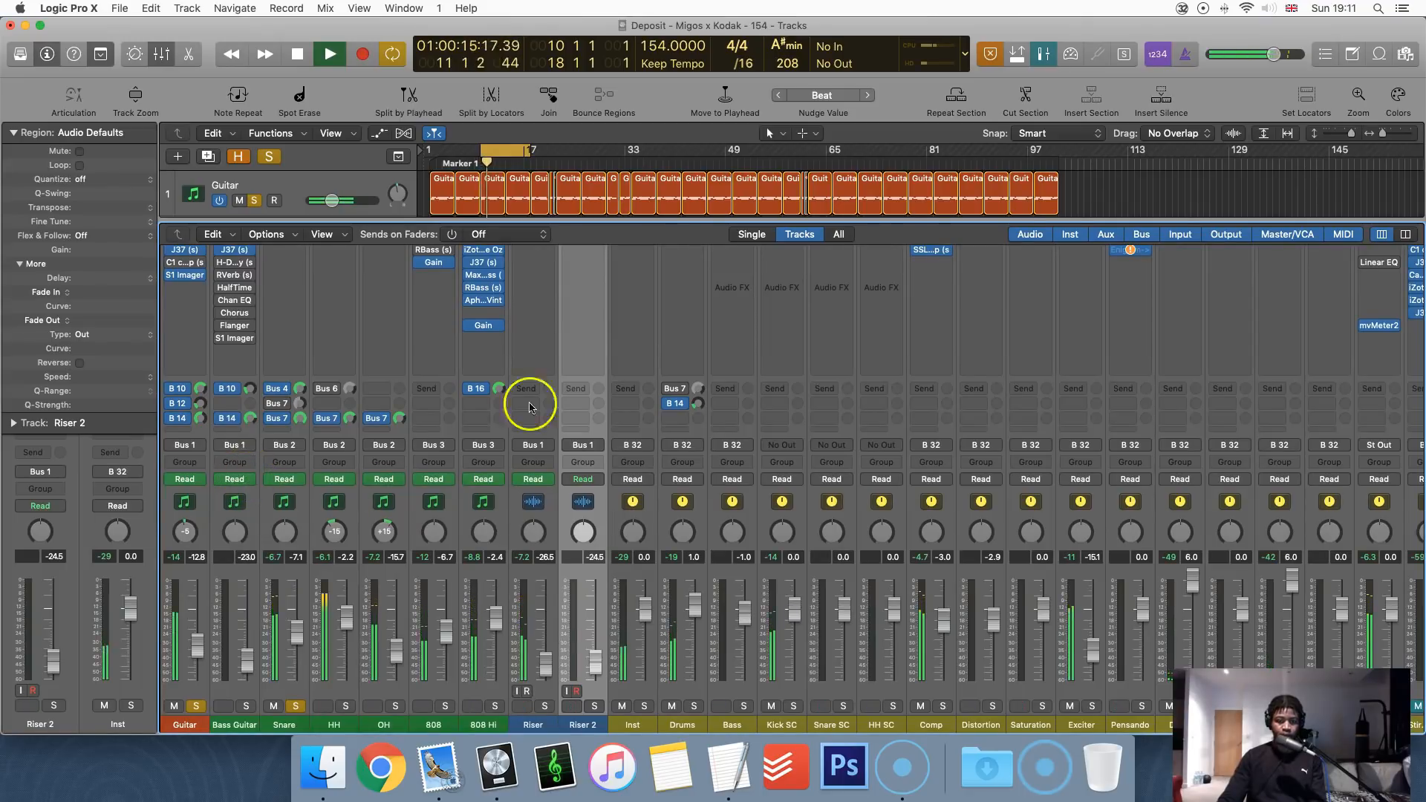
pyautogui.press('space')
pyautogui.press('x')
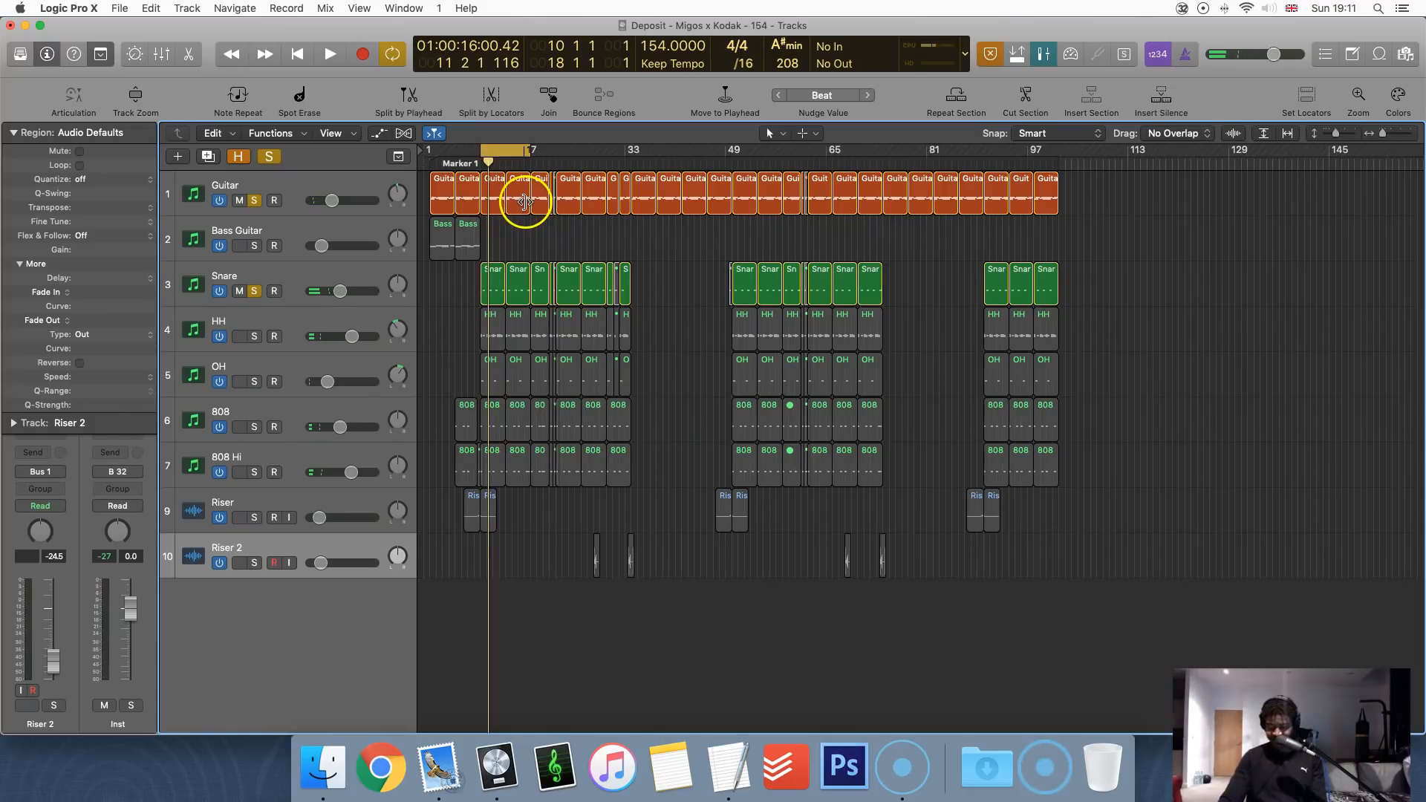
pyautogui.press('c')
pyautogui.press('a')
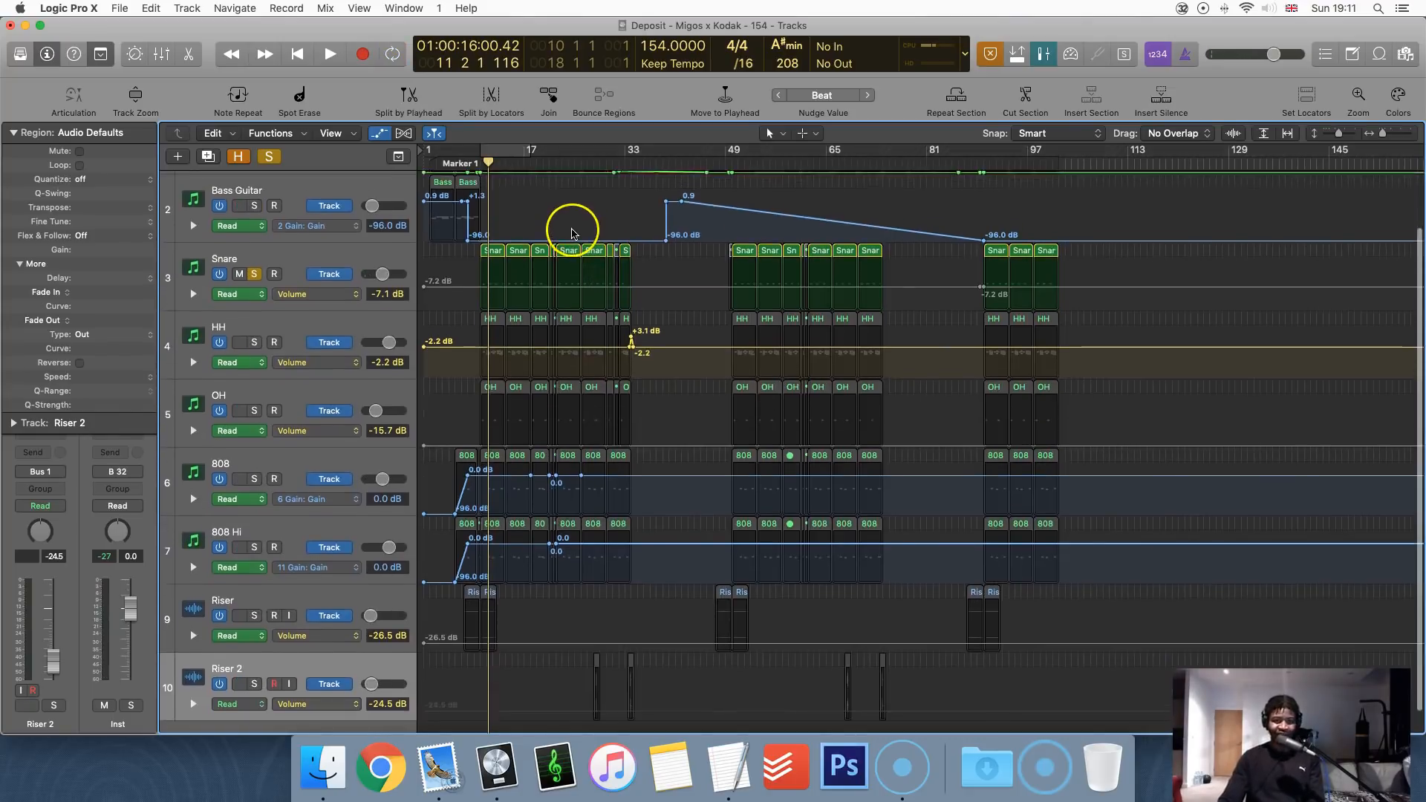
pyautogui.press('a')
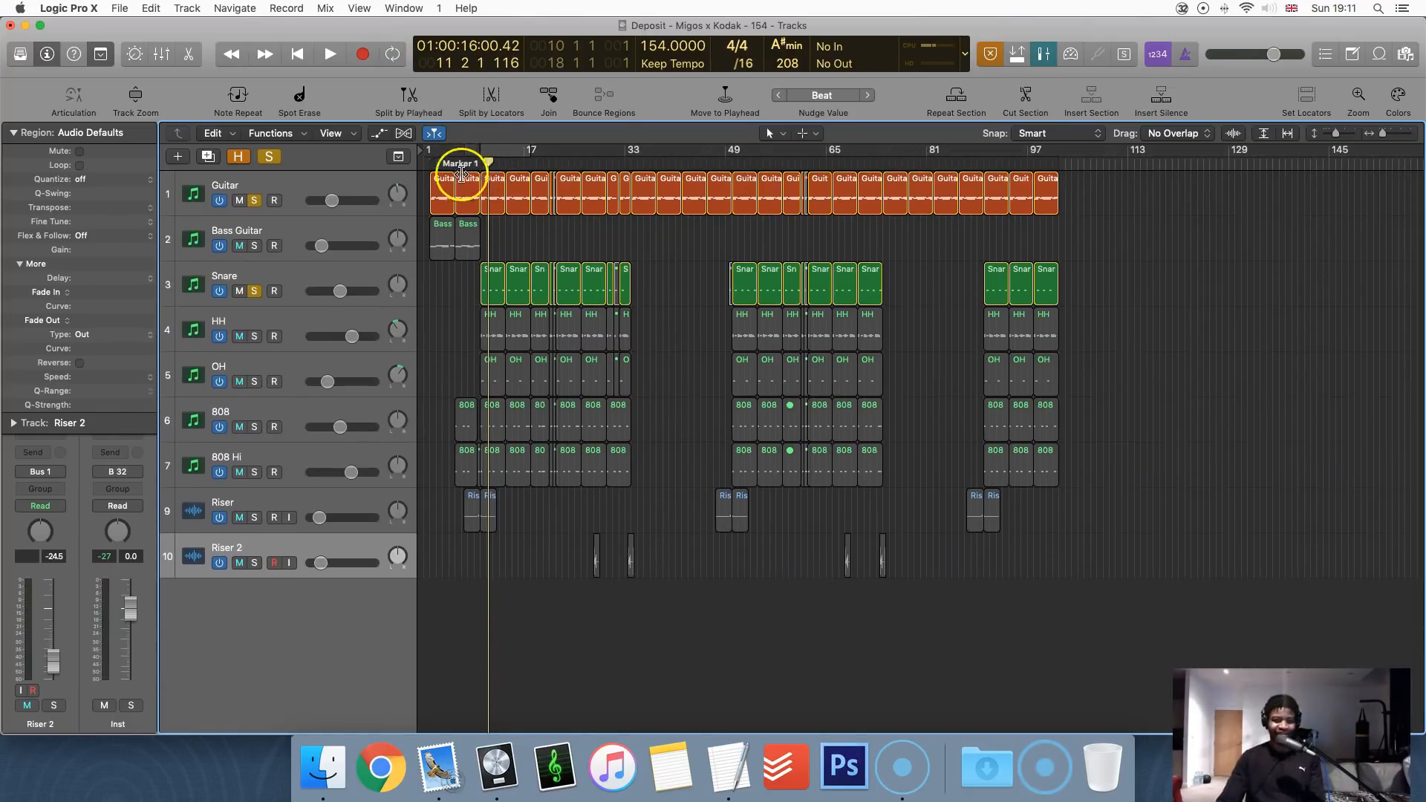
pyautogui.click(476, 165)
pyautogui.press('space')
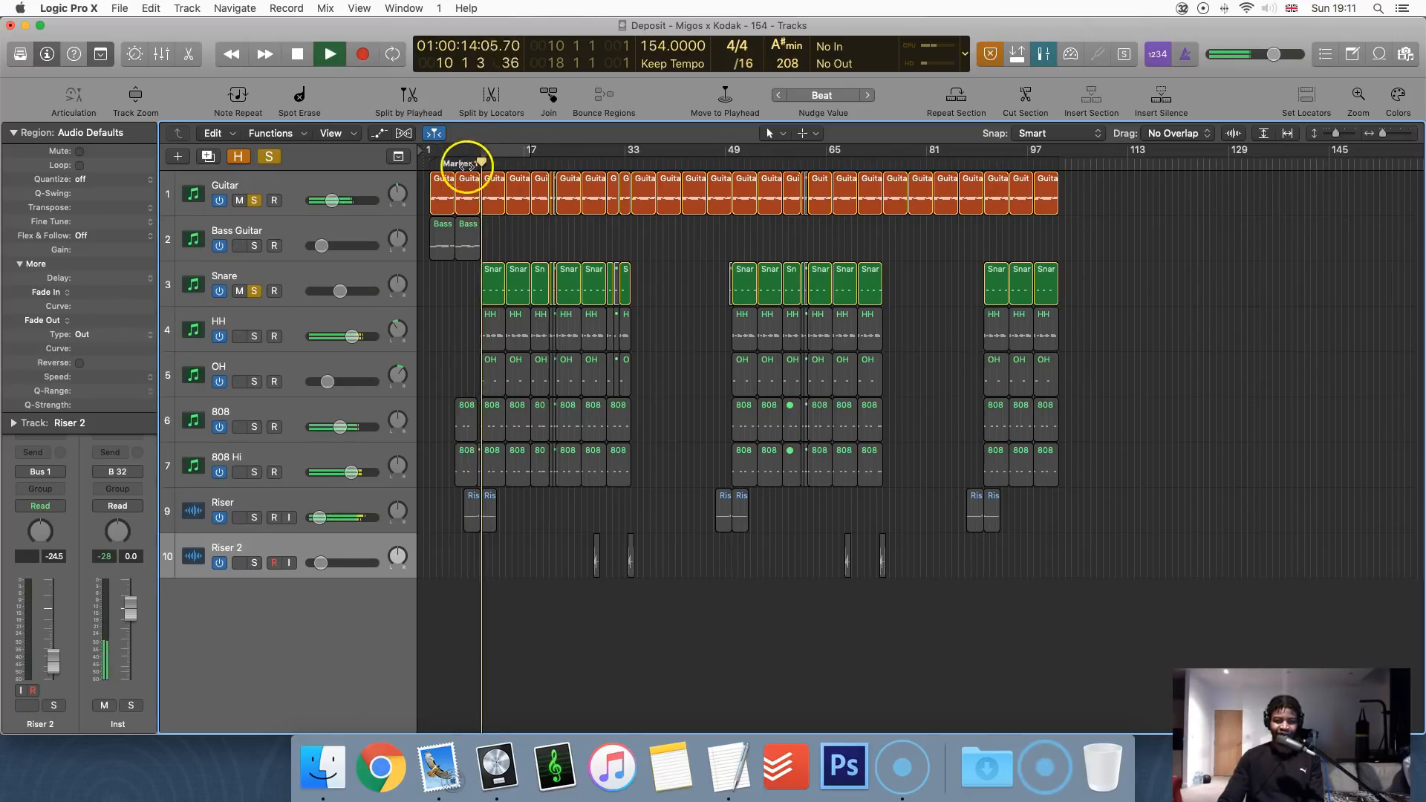
pyautogui.press('space')
# - Turn cycle mode on, move the cycle range to bars 22–30 and start playback
pyautogui.click(503, 151)
pyautogui.moveTo(491, 148); pyautogui.dragTo(568, 204)
pyautogui.press('space')
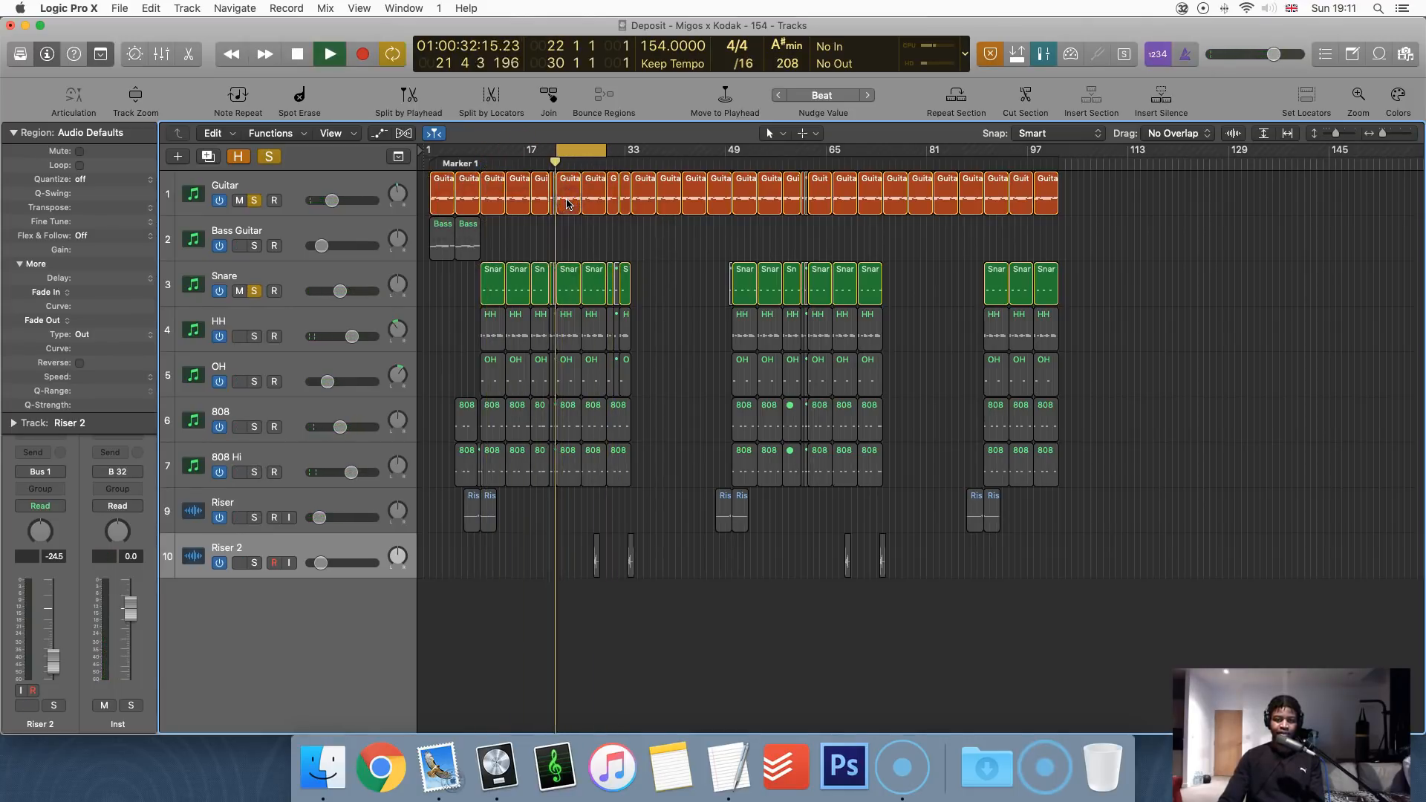
# - Listen to the soloed Guitar and Snare over bars 22–30 with the mixer's level meters in view
pyautogui.press('a')
pyautogui.press('a')
pyautogui.press('x')
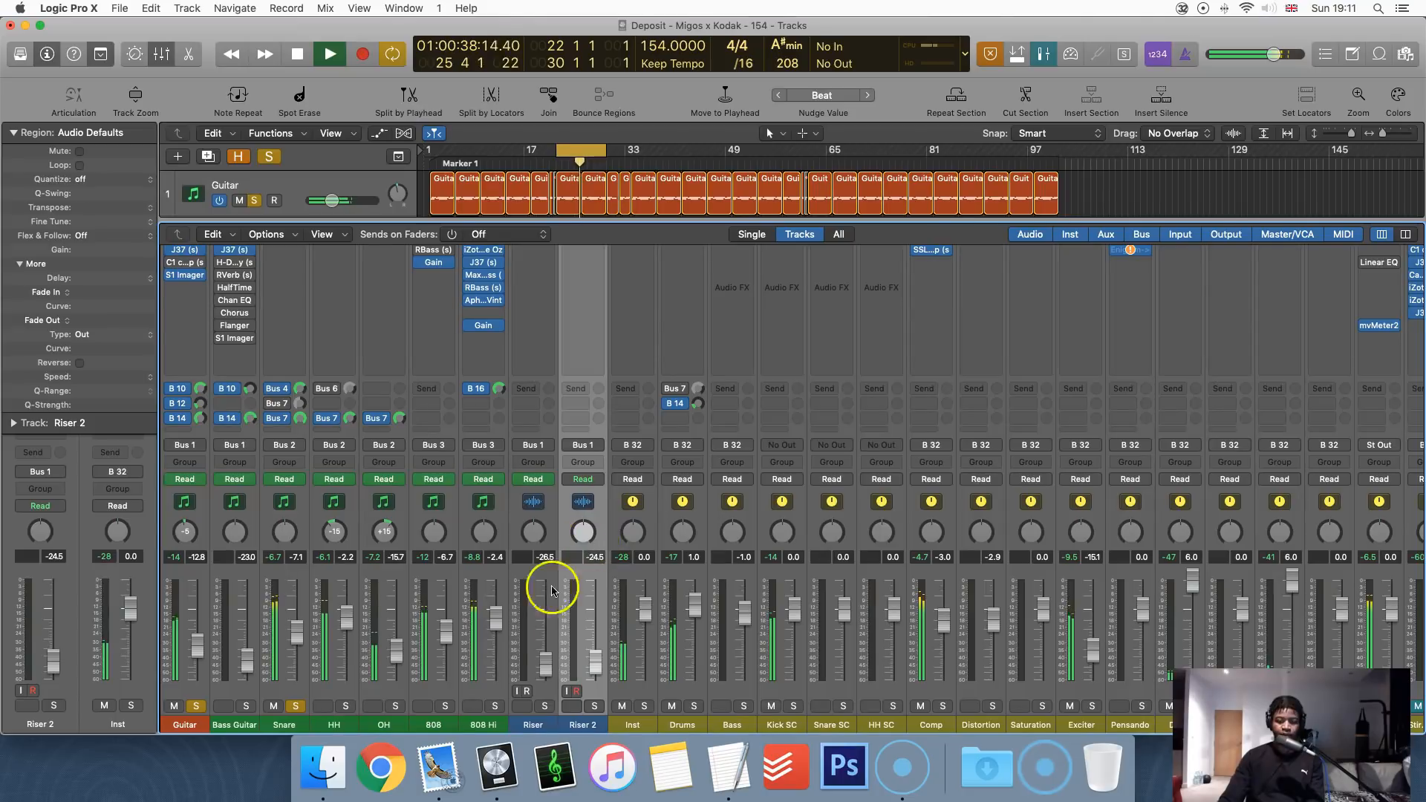
pyautogui.press('space')
pyautogui.moveTo(579, 482)
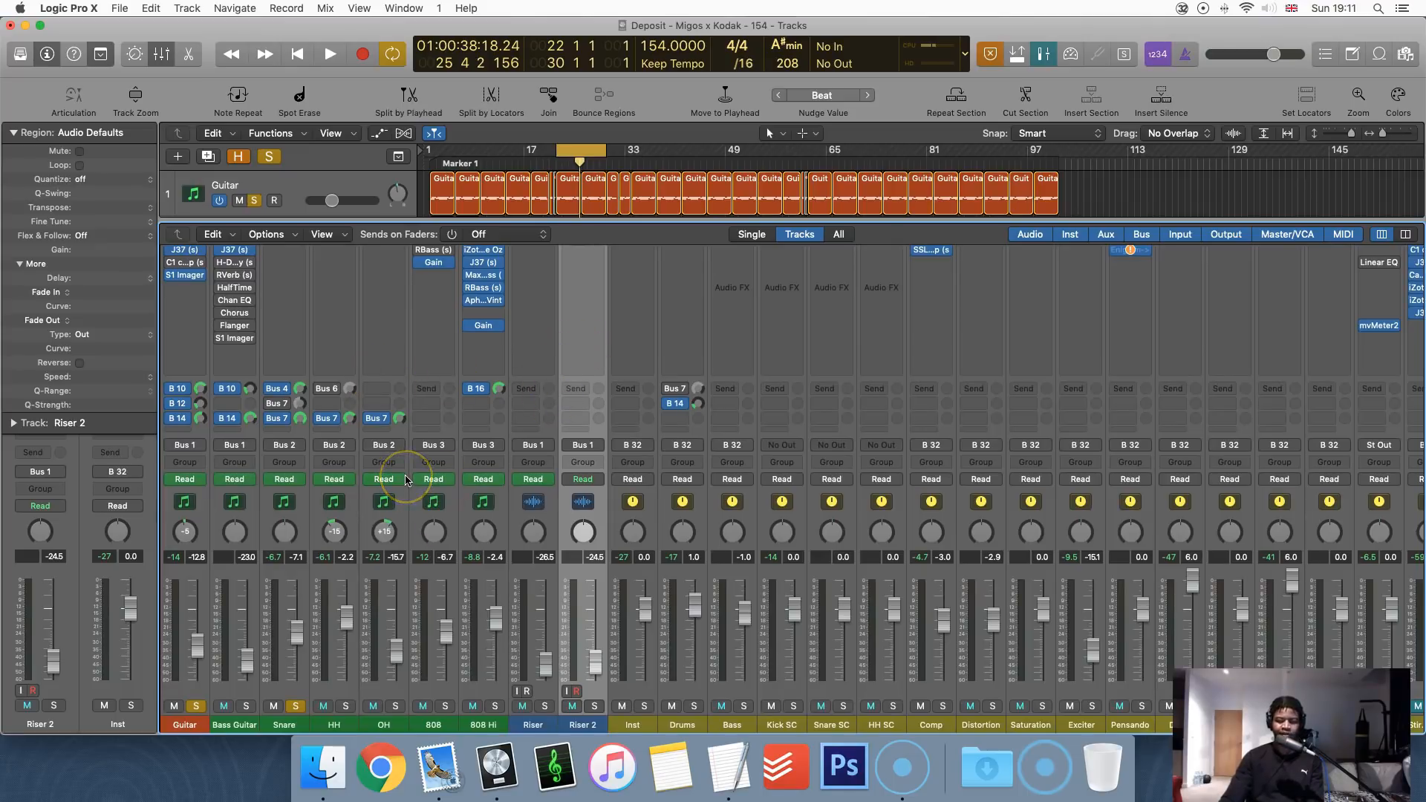
pyautogui.press('space')
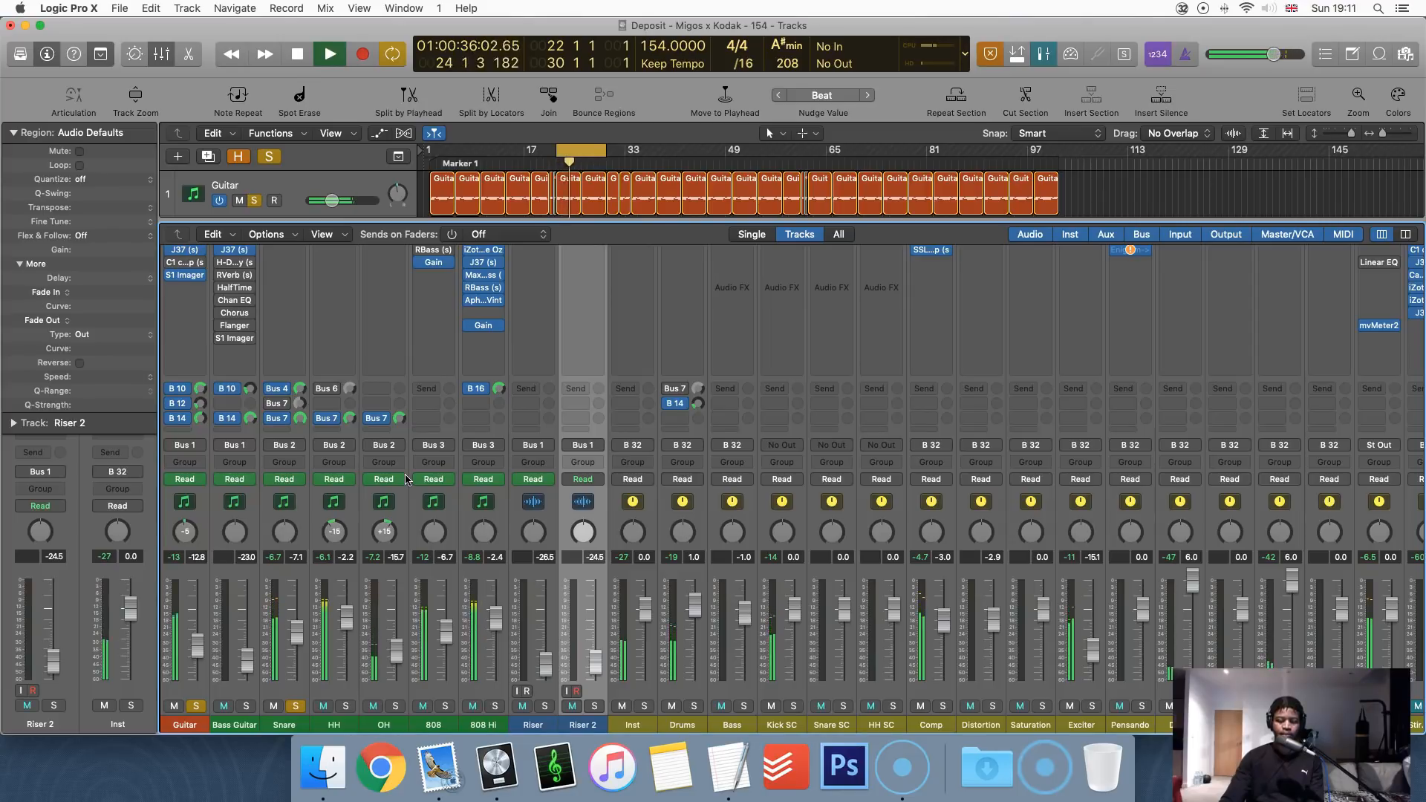
pyautogui.press('space')
# - Collapse the Region inspector's parameters so the channel strip's inserts have more room
pyautogui.click(80, 666)
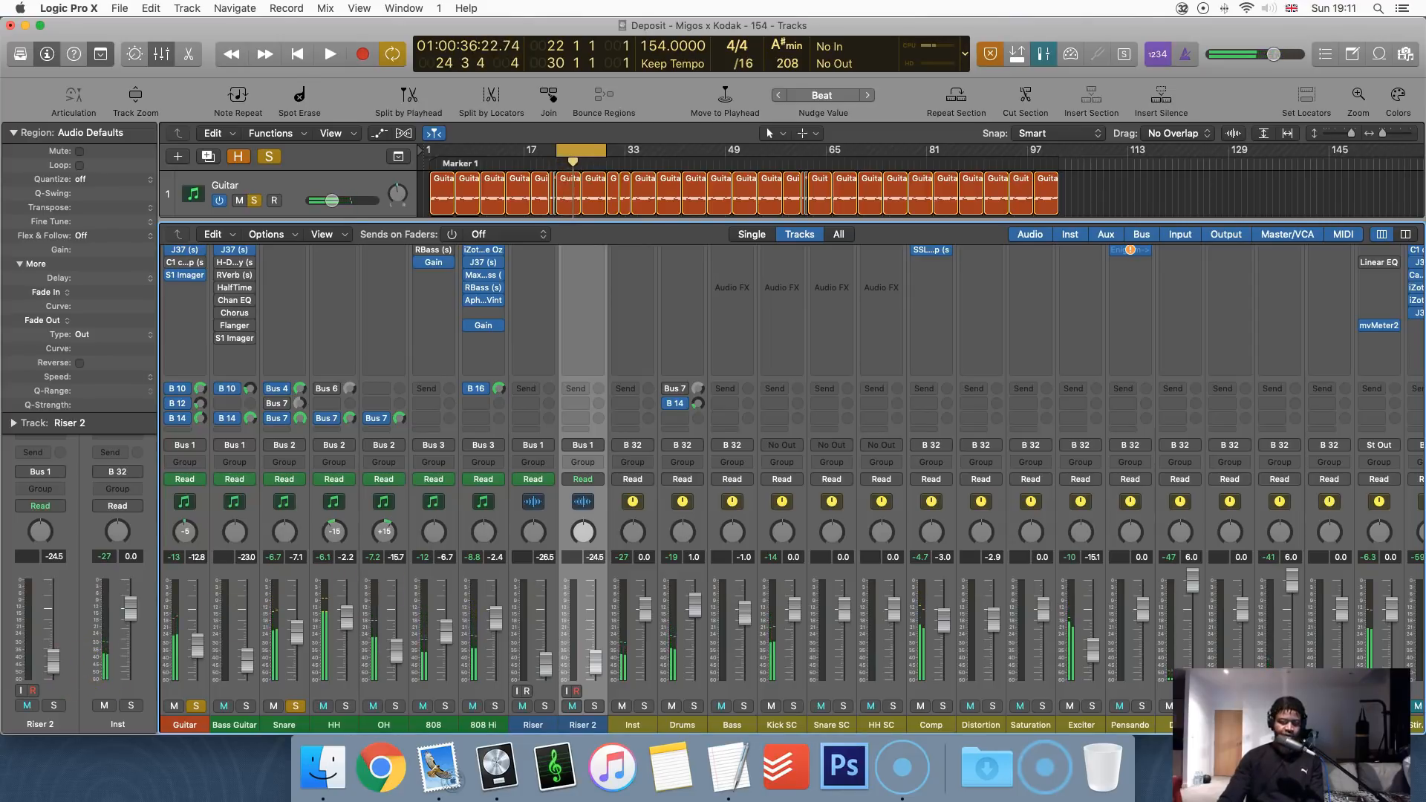
pyautogui.click(14, 134)
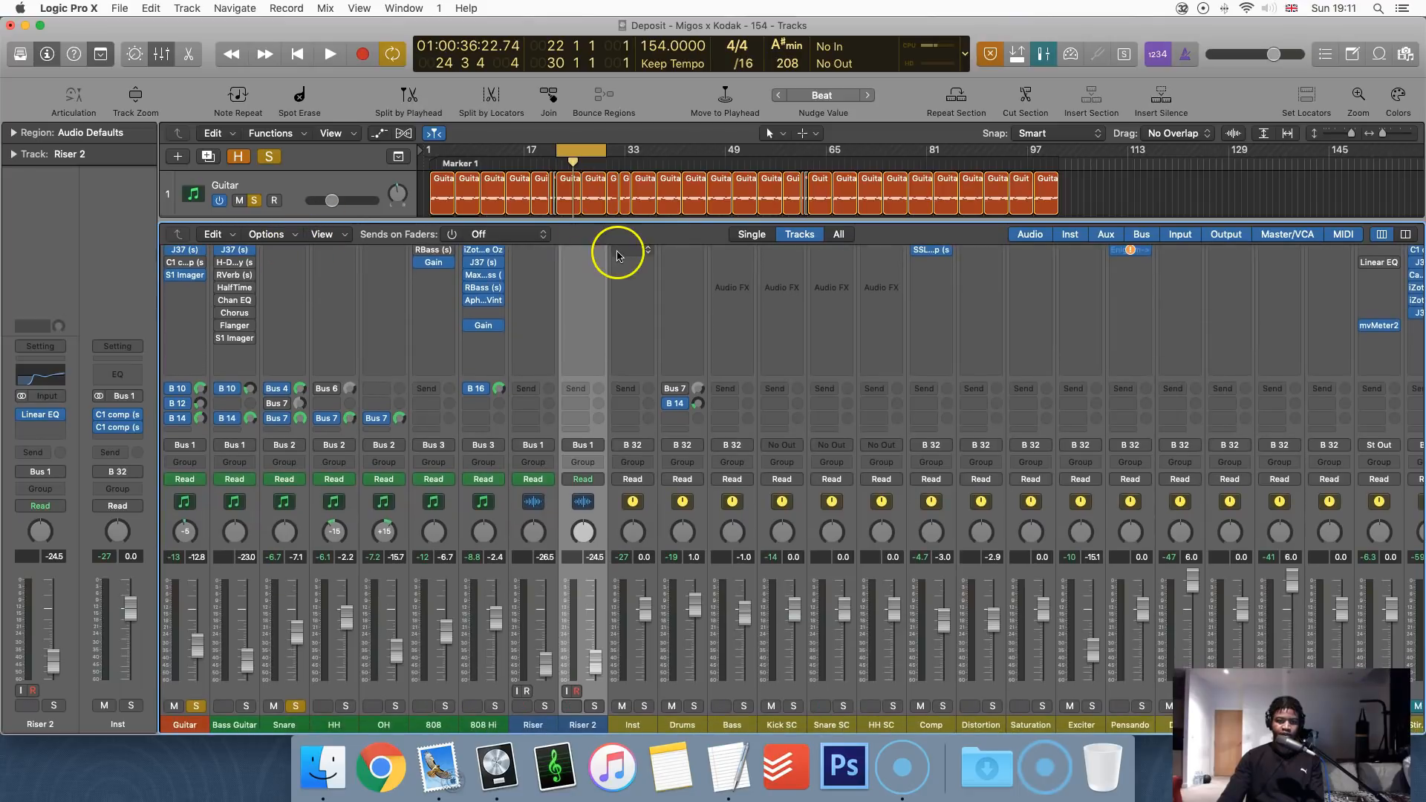
pyautogui.press('x')
pyautogui.press('x')
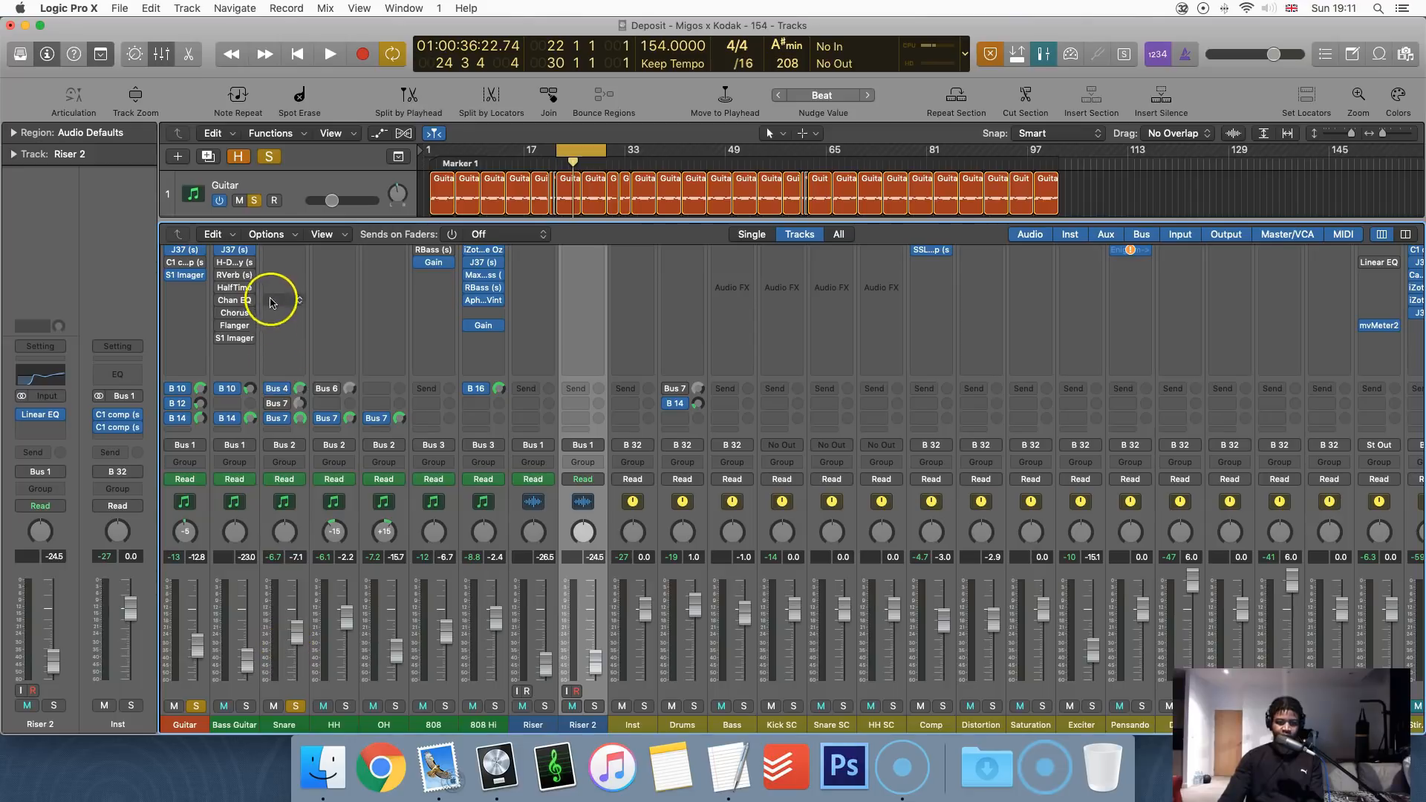
# - Insert a Compressor from the Dynamics plug-ins on the Snare channel
pyautogui.click(276, 273)
pyautogui.moveTo(318, 397)
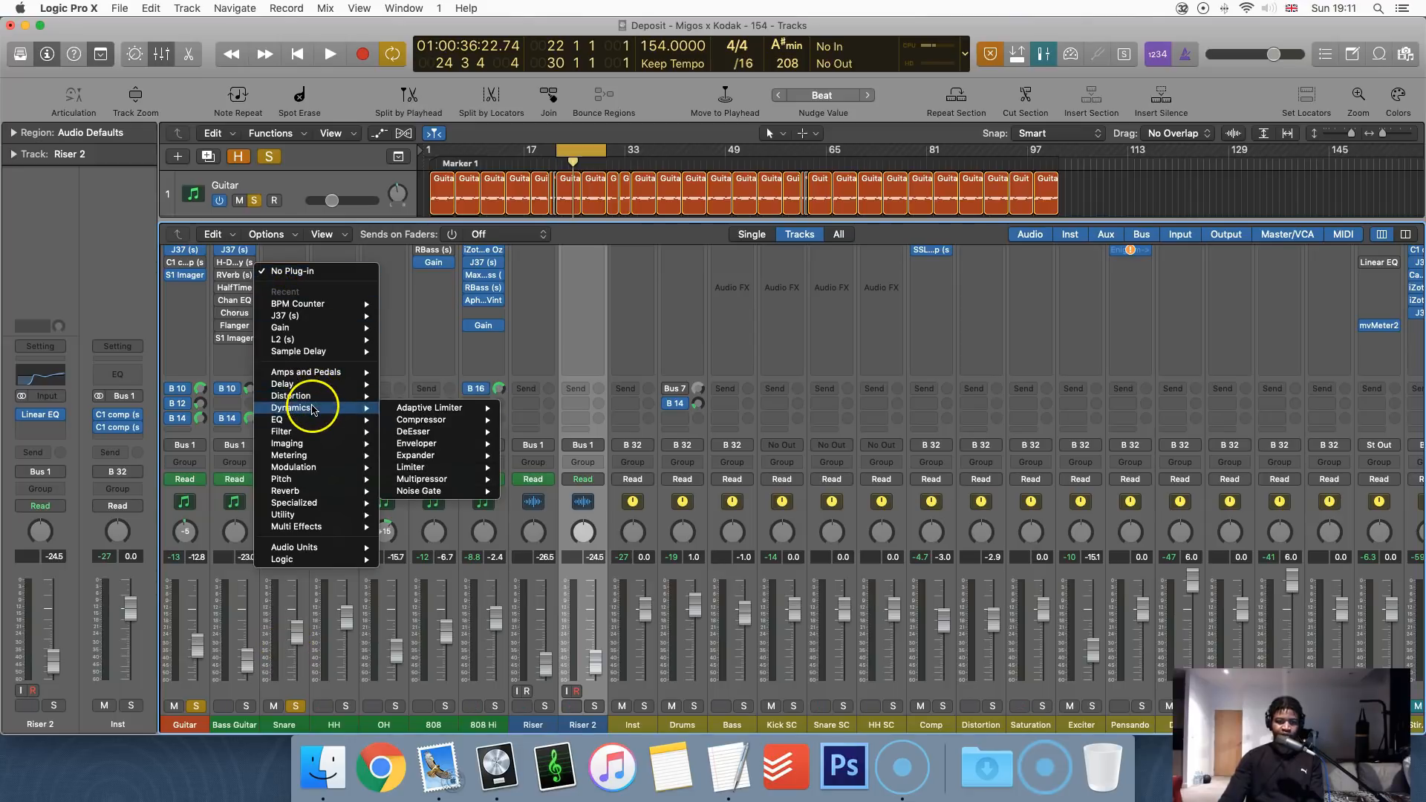
pyautogui.moveTo(475, 419)
pyautogui.click(529, 420)
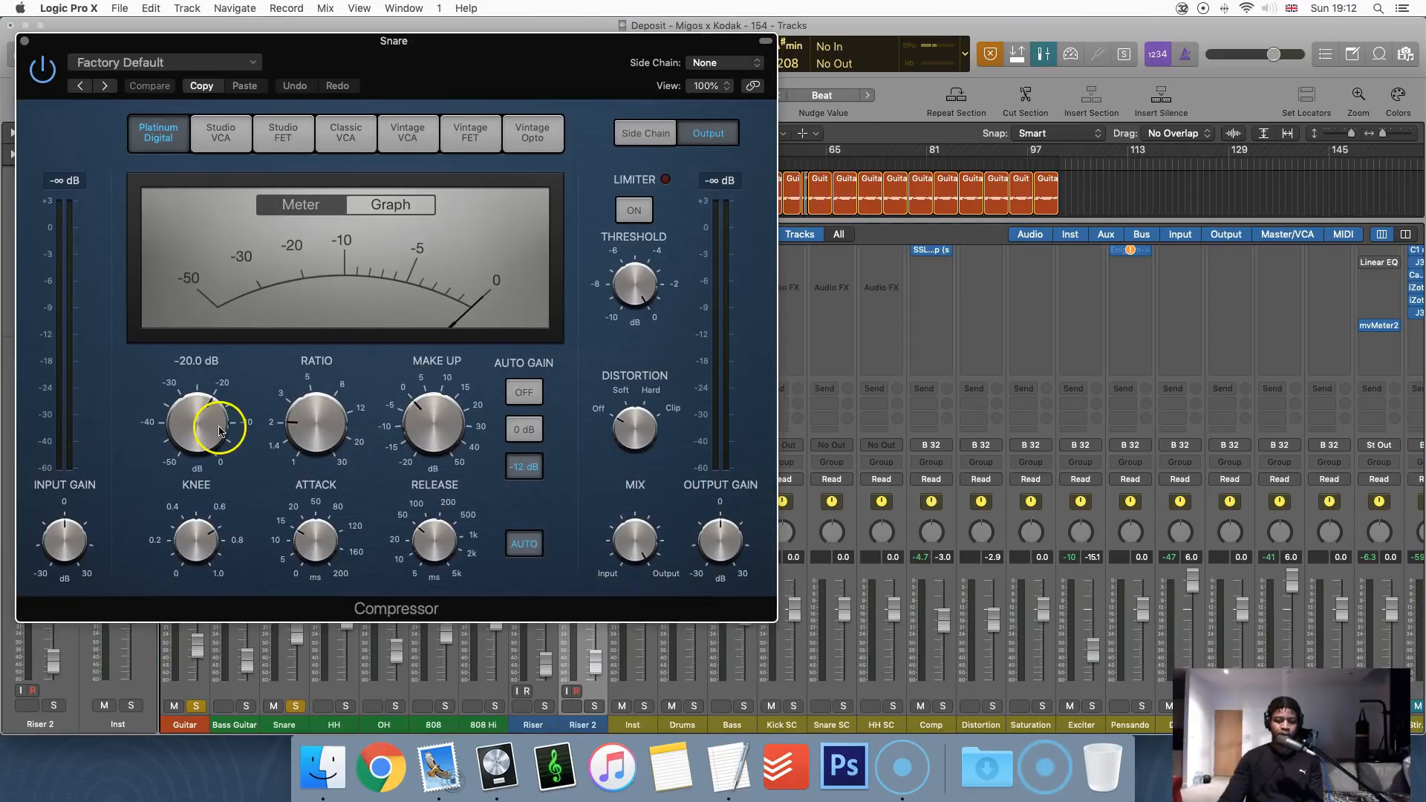
# - Set the Snare compressor's threshold to 0.0 dB and switch its model to Studio FET
pyautogui.moveTo(217, 426); pyautogui.dragTo(220, 386)
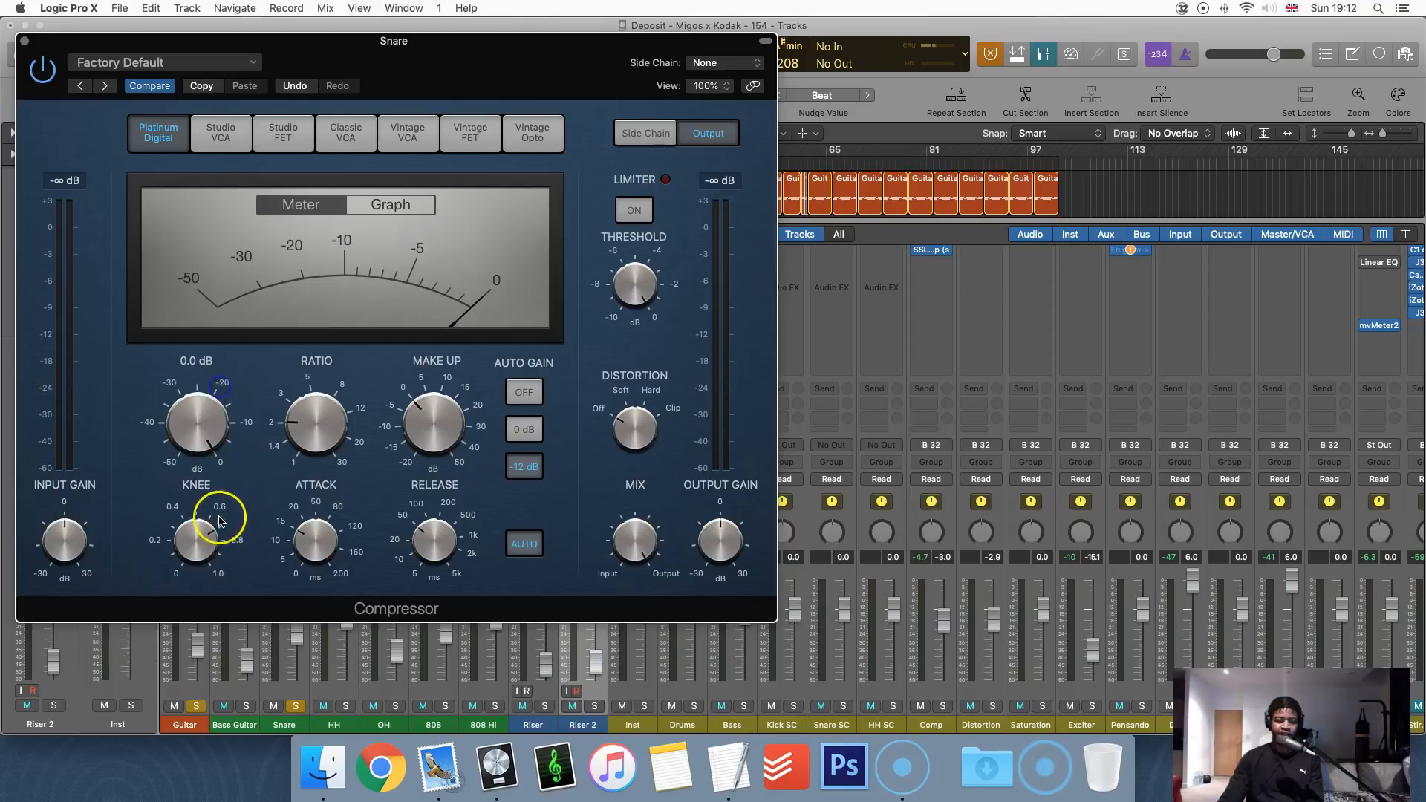
pyautogui.click(222, 133)
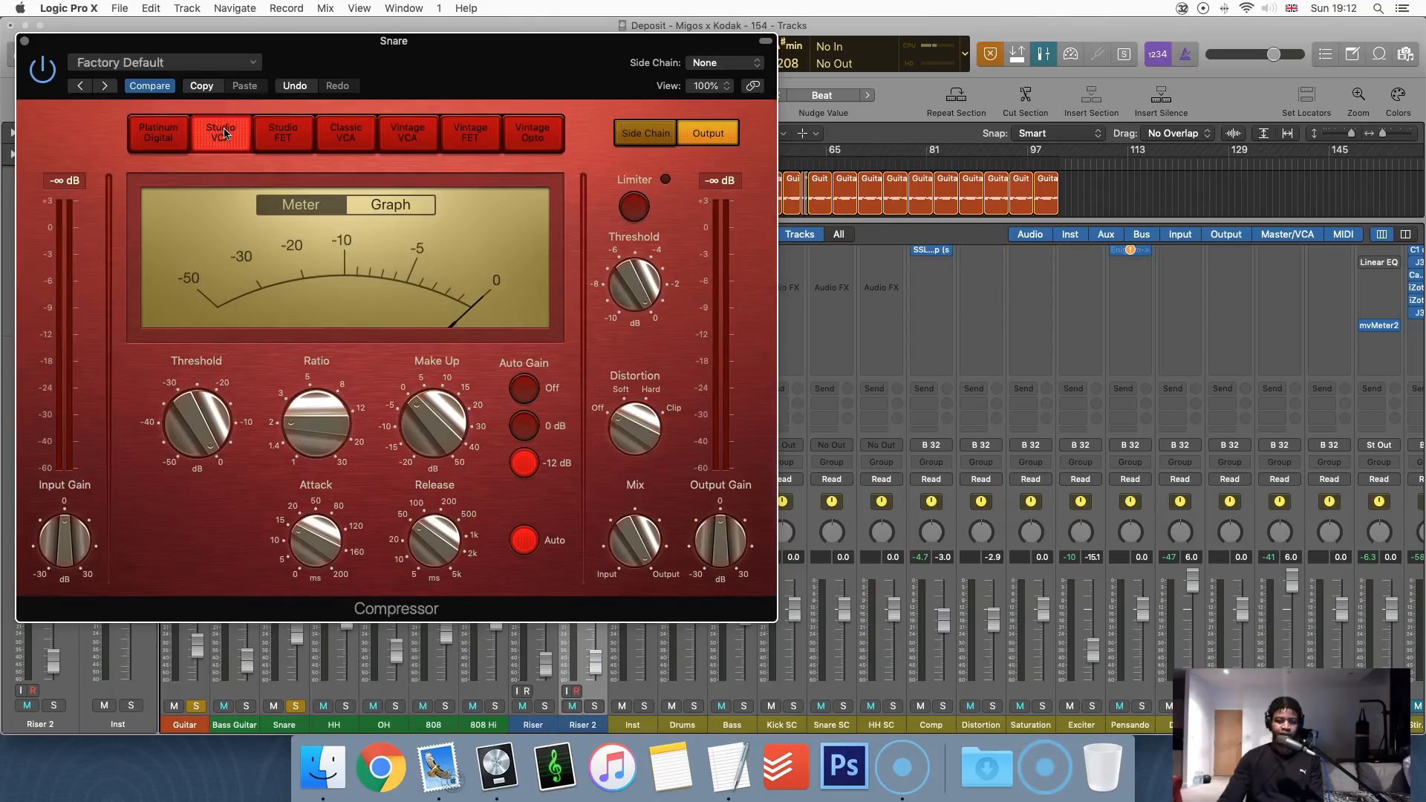
pyautogui.click(307, 134)
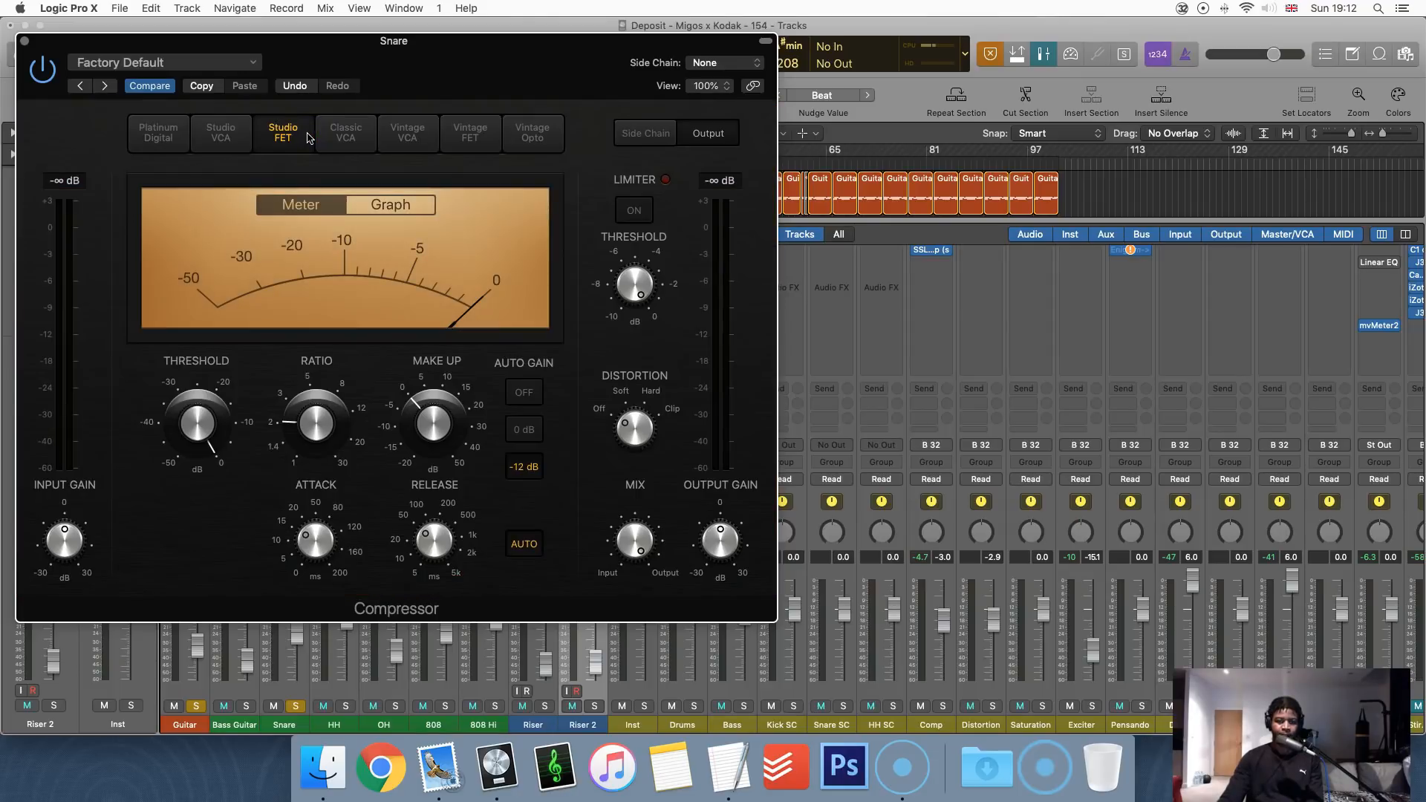
# - Turn off the Snare compressor's Auto Gain and automatic release
pyautogui.click(525, 393)
pyautogui.click(516, 550)
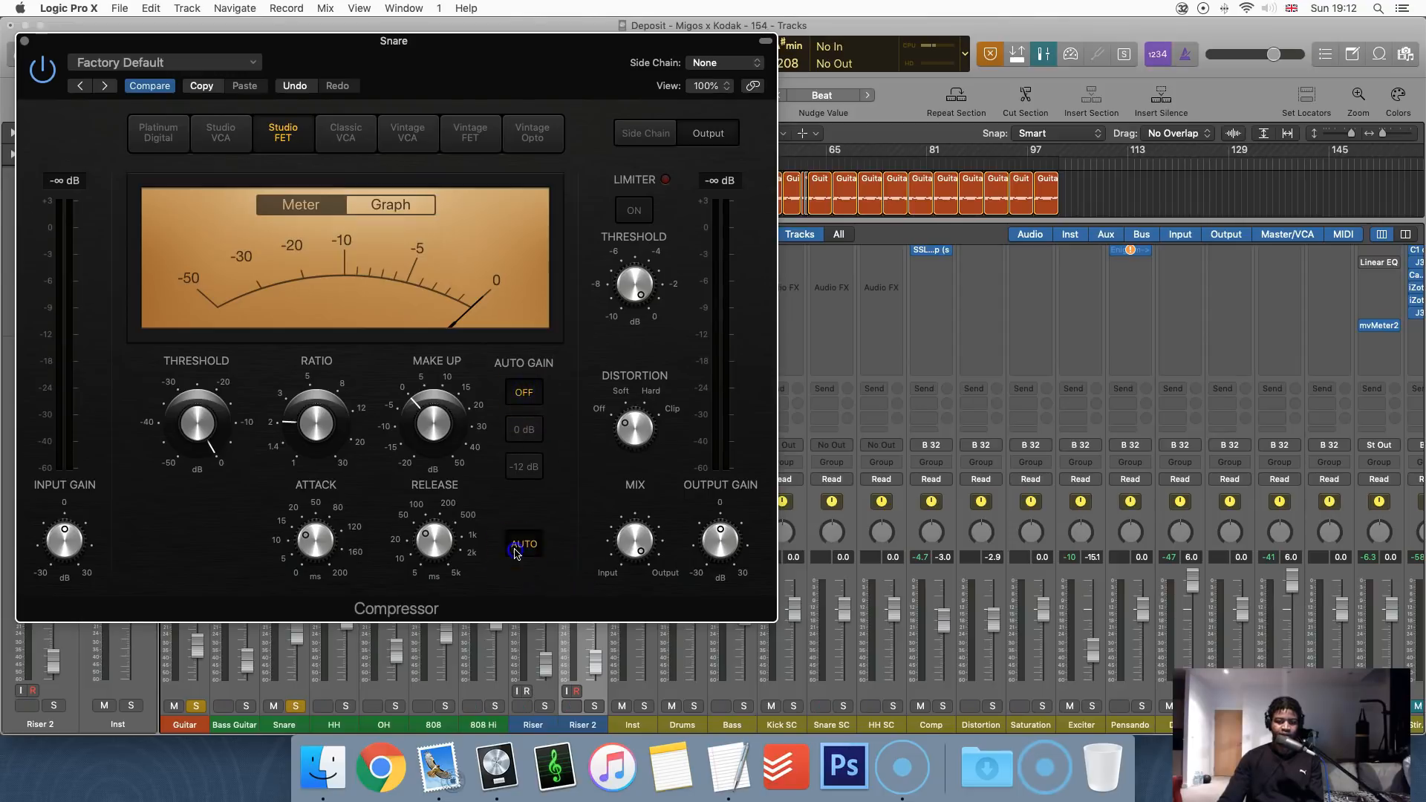
pyautogui.moveTo(428, 538)
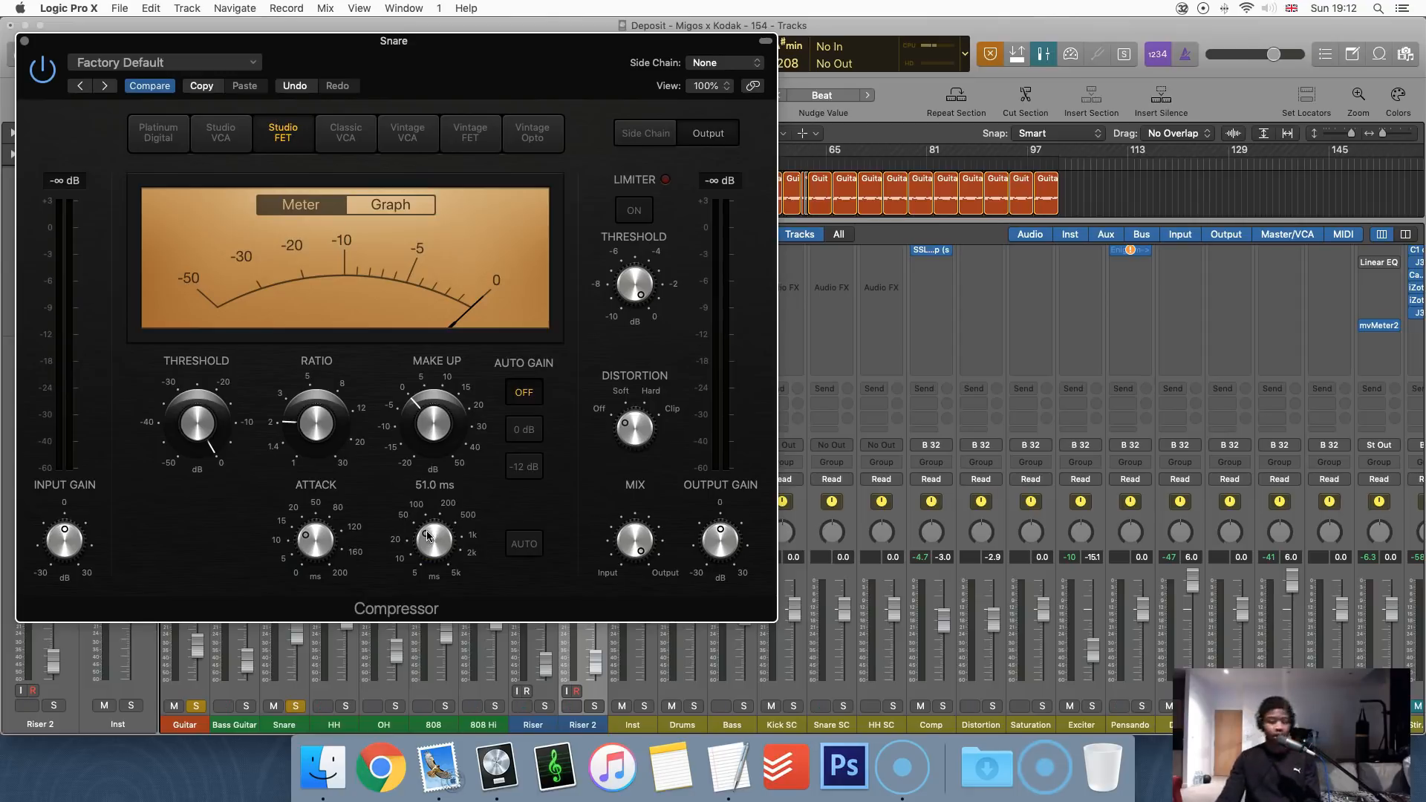
# - Lower the Snare compressor's ratio to 1.0:1 and its attack and release to their minimum
pyautogui.moveTo(320, 424)
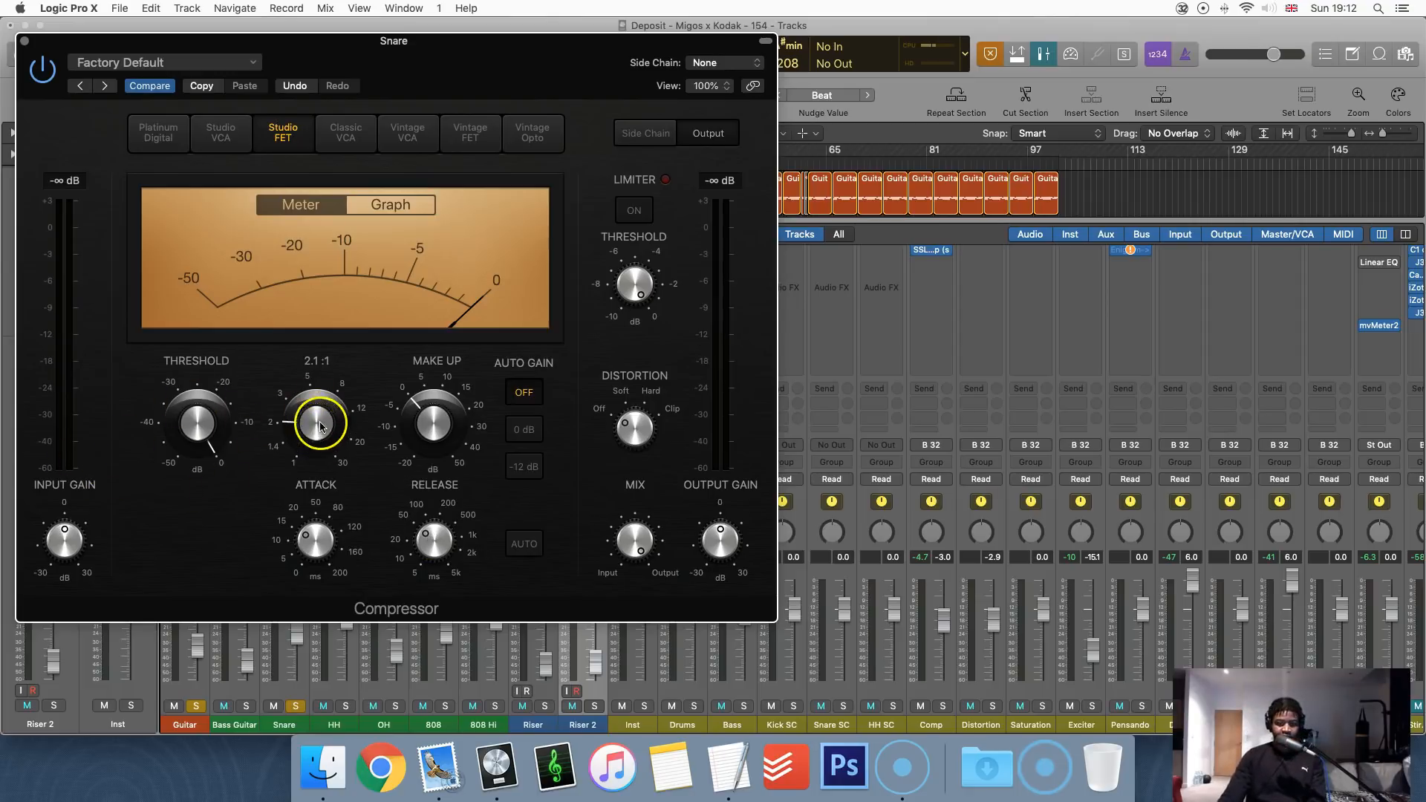
pyautogui.moveTo(321, 424); pyautogui.dragTo(354, 583)
pyautogui.moveTo(432, 546); pyautogui.dragTo(435, 747)
pyautogui.moveTo(315, 542); pyautogui.dragTo(314, 744)
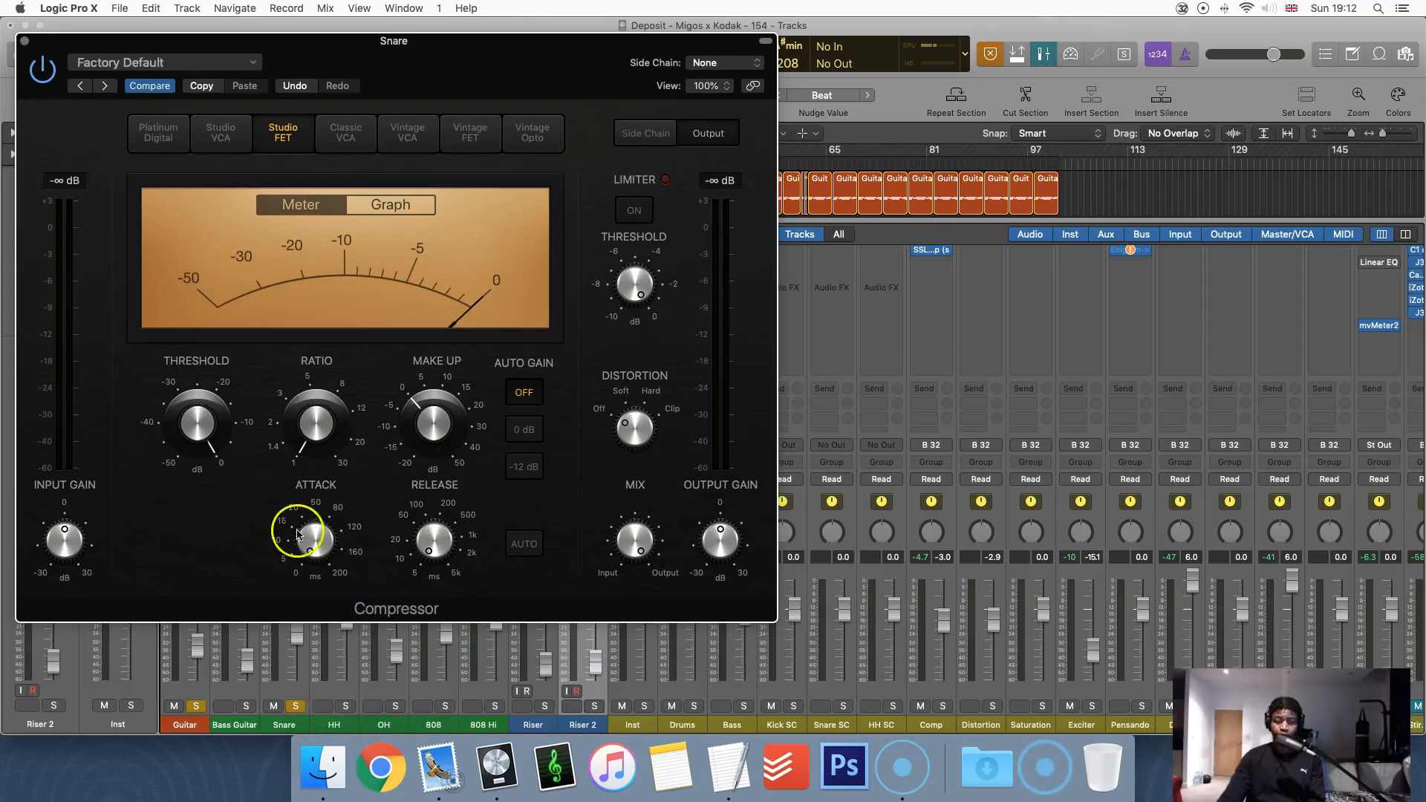
pyautogui.moveTo(205, 419)
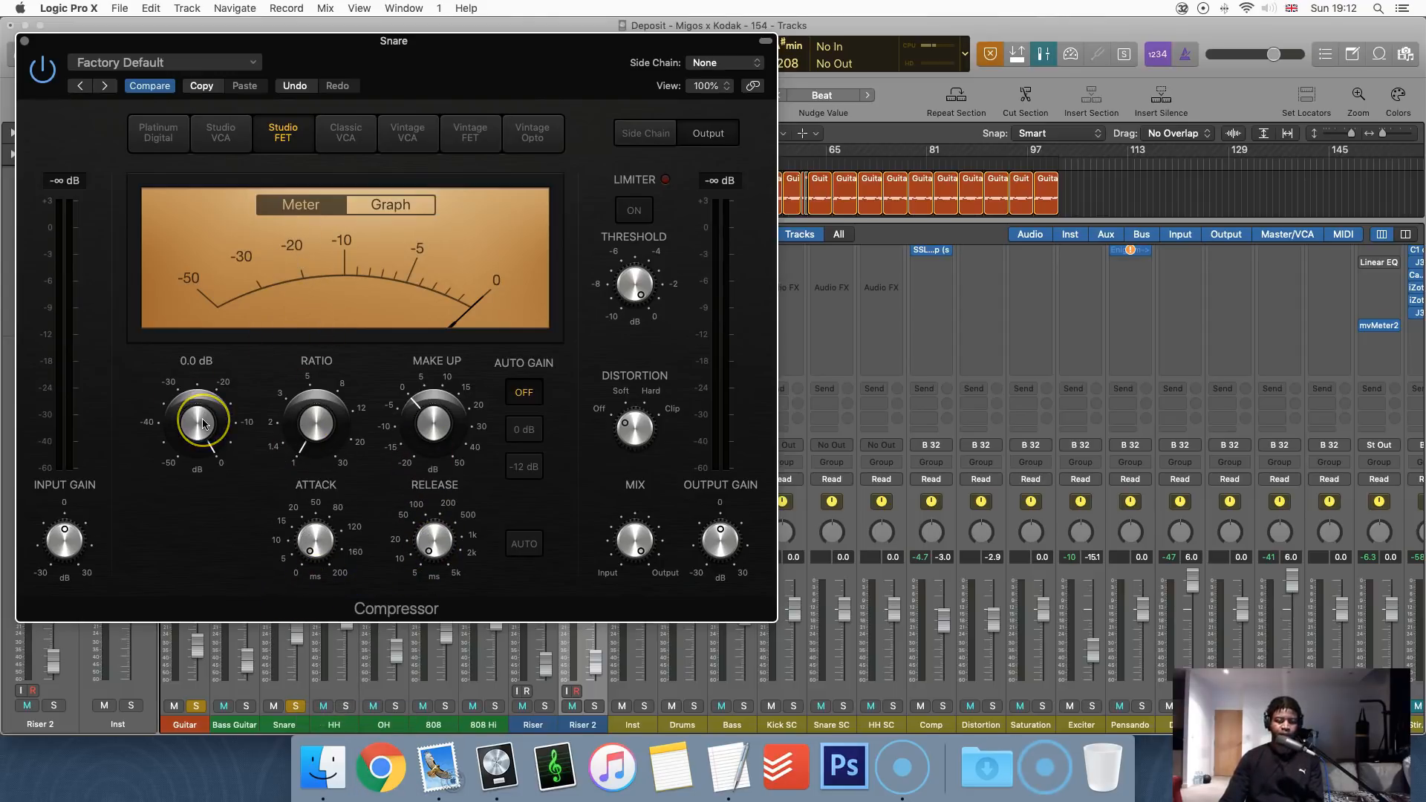
pyautogui.click(731, 63)
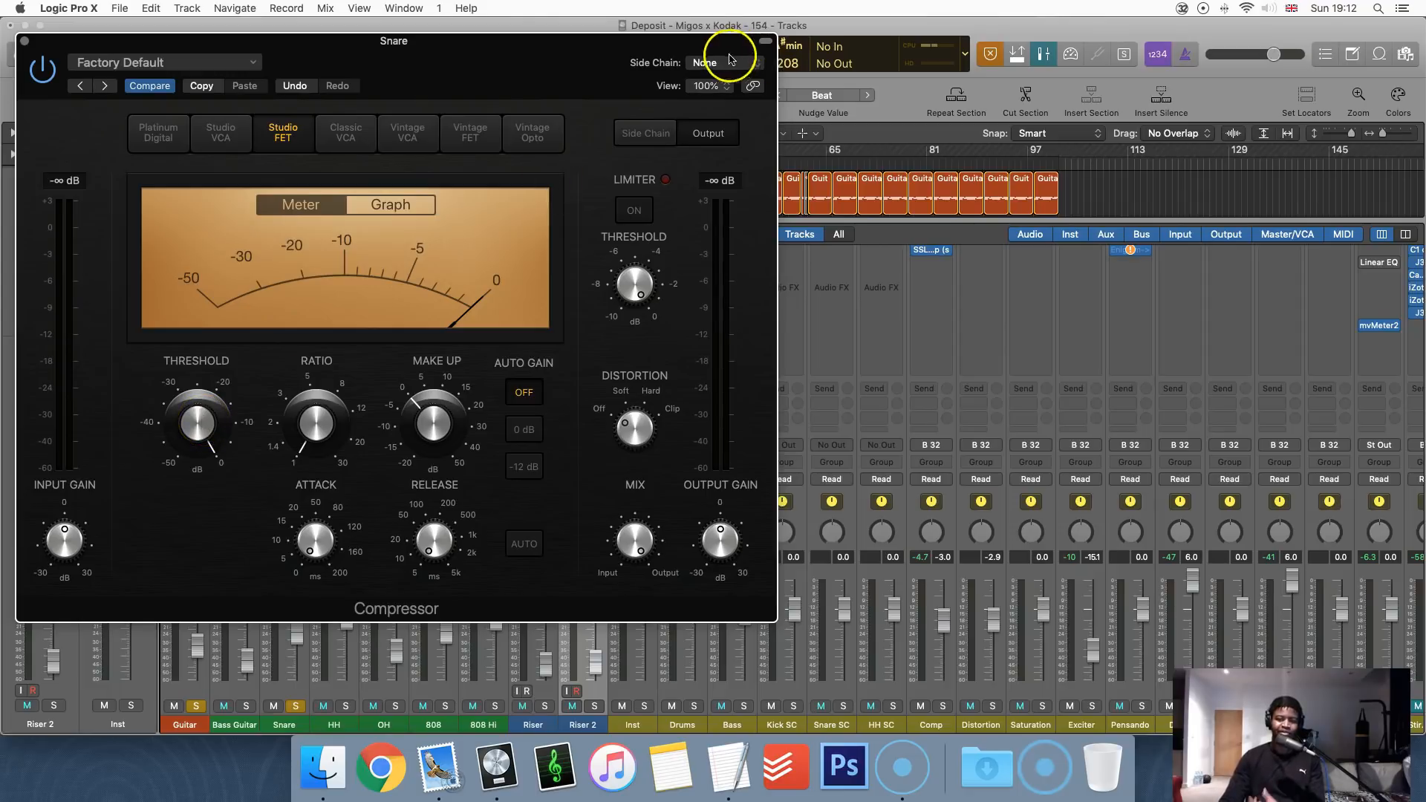
pyautogui.click(575, 67)
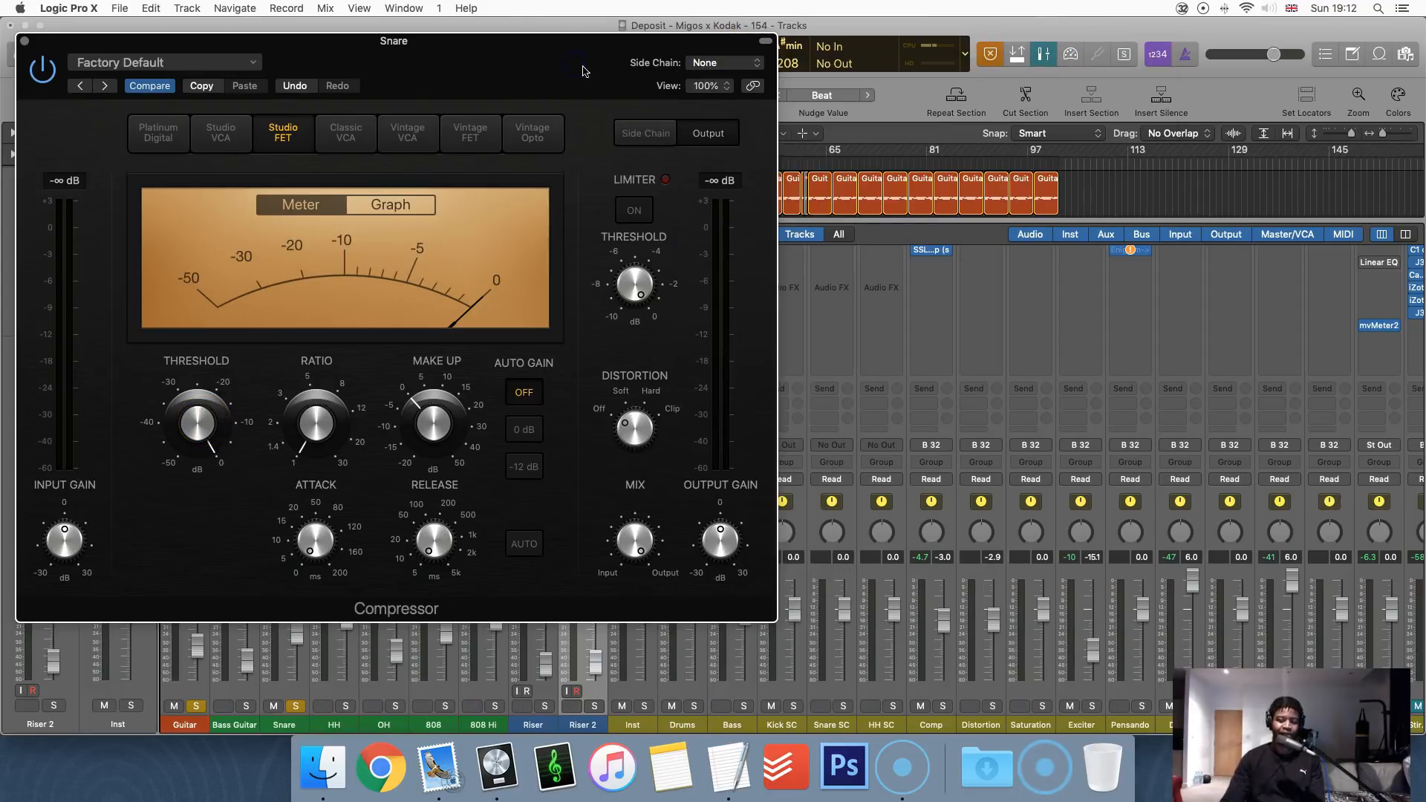
pyautogui.click(702, 63)
pyautogui.click(715, 63)
pyautogui.click(716, 61)
pyautogui.click(544, 60)
# - Move the Compressor insert from the Snare channel to the Guitar channel, below S1 Imager
pyautogui.moveTo(544, 60); pyautogui.dragTo(1148, 405)
pyautogui.scroll(5, 207, 462)
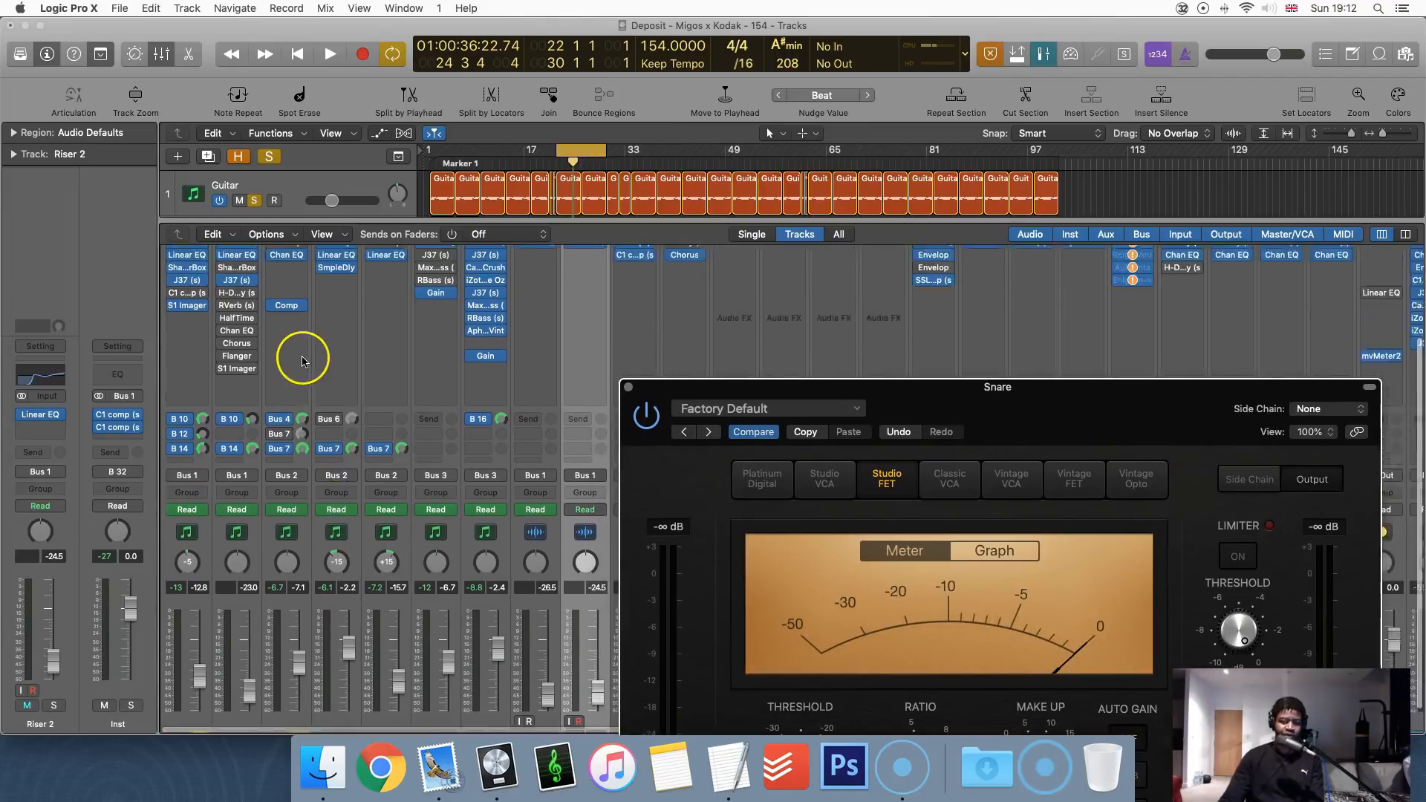
pyautogui.moveTo(282, 352); pyautogui.dragTo(183, 362)
pyautogui.scroll(-4, 278, 427)
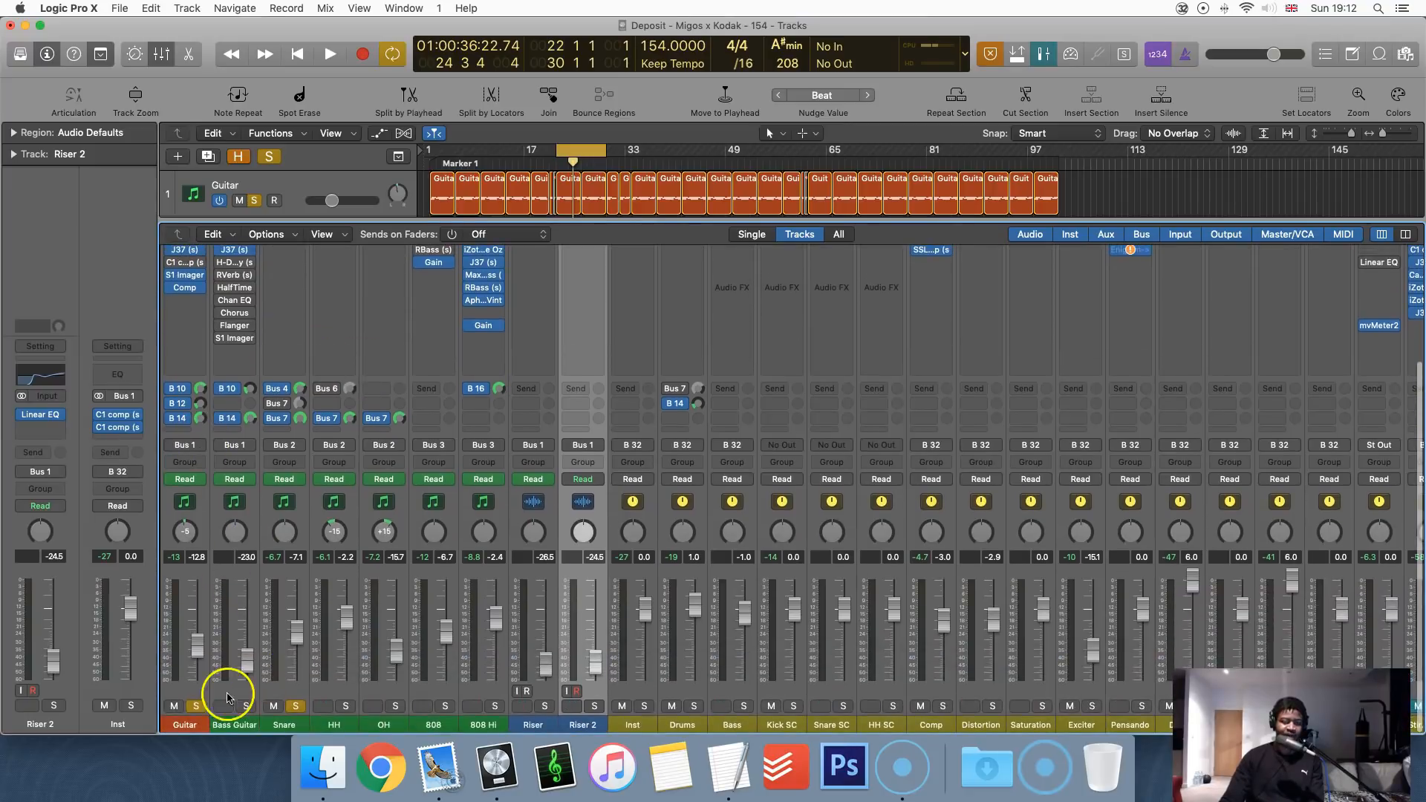
# - Open the Guitar channel's compressor and set its side-chain source to Snare (Inst 2)
pyautogui.click(185, 304)
pyautogui.click(638, 129)
pyautogui.click(705, 63)
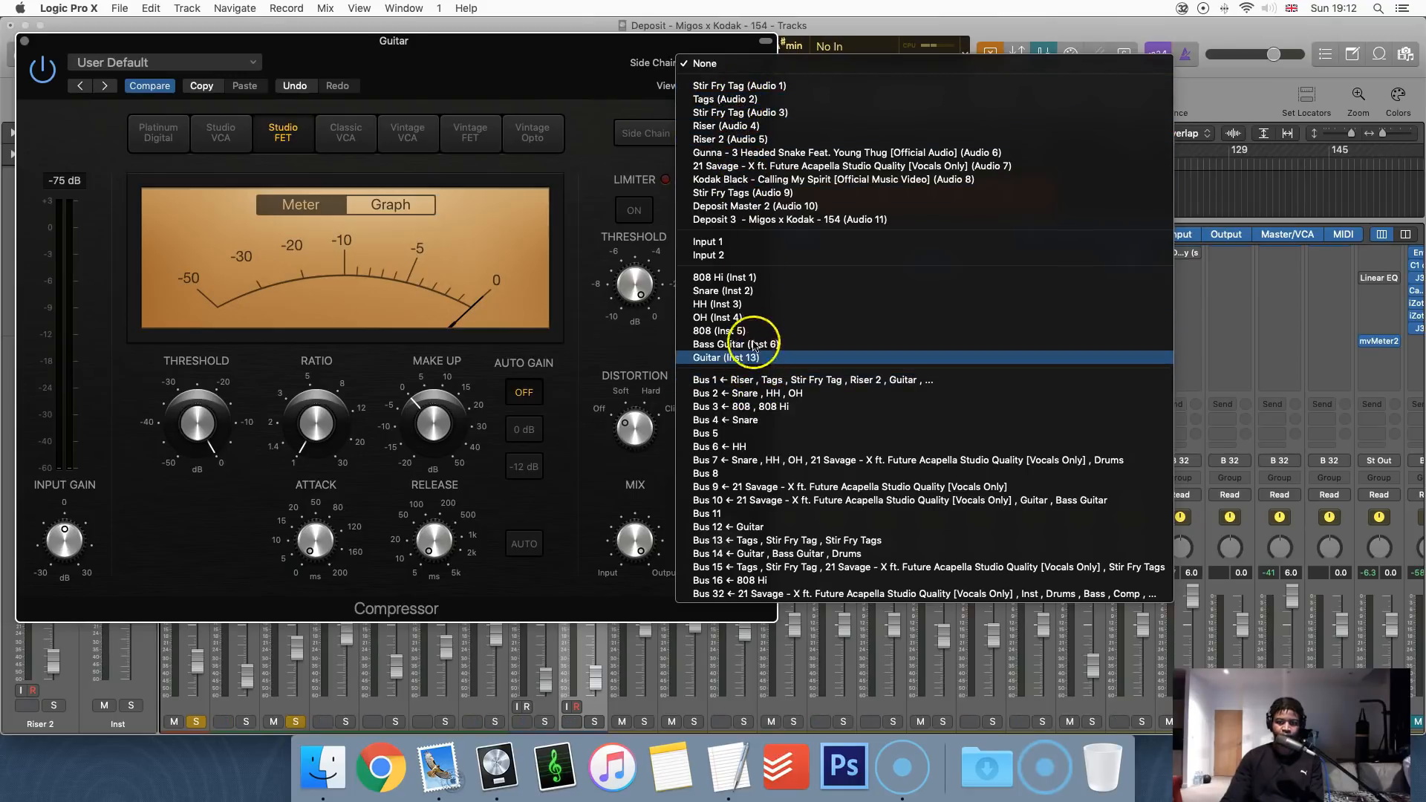
pyautogui.click(747, 291)
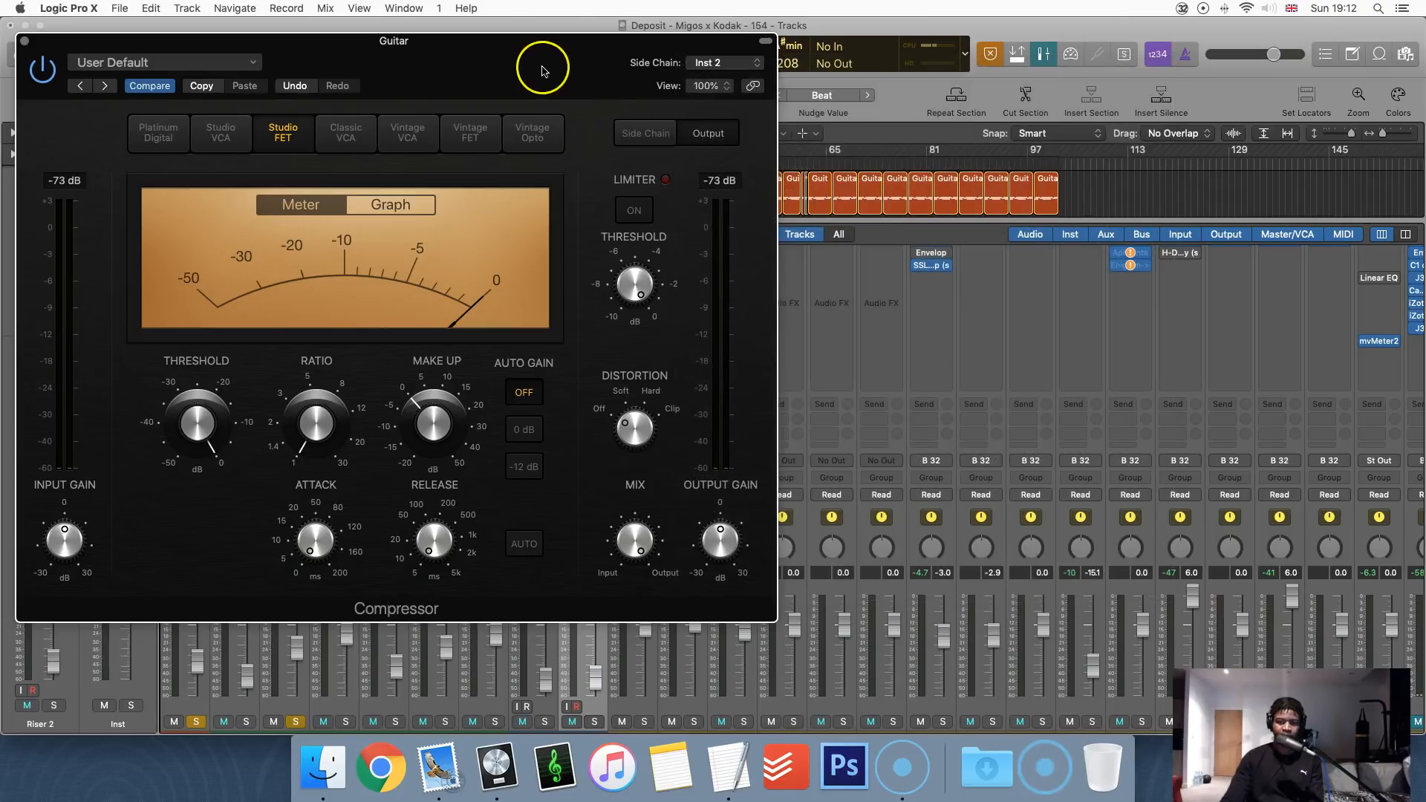
# - Position the Guitar compressor window clear of the first channel strips and briefly play the looped section
pyautogui.moveTo(513, 39); pyautogui.dragTo(806, 24)
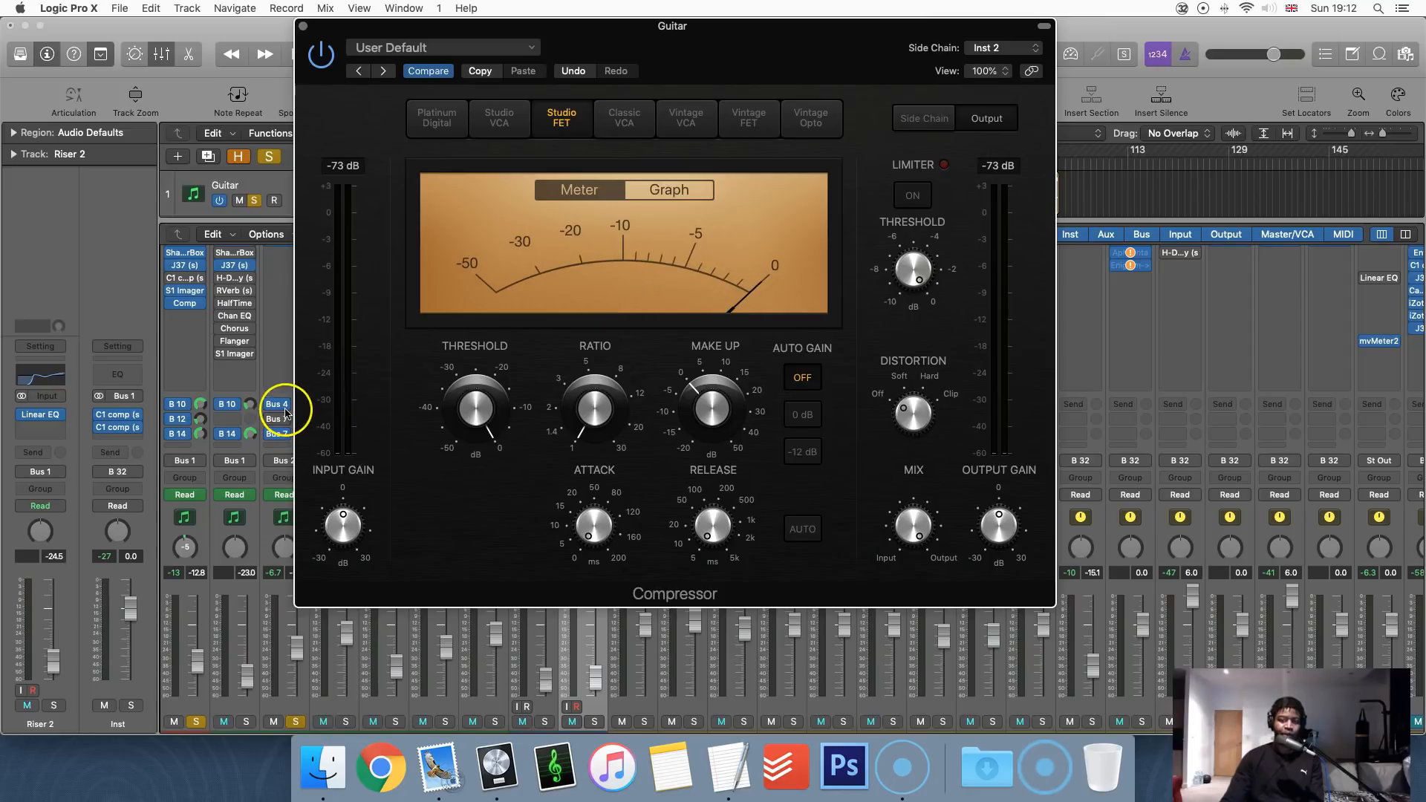
pyautogui.moveTo(439, 407)
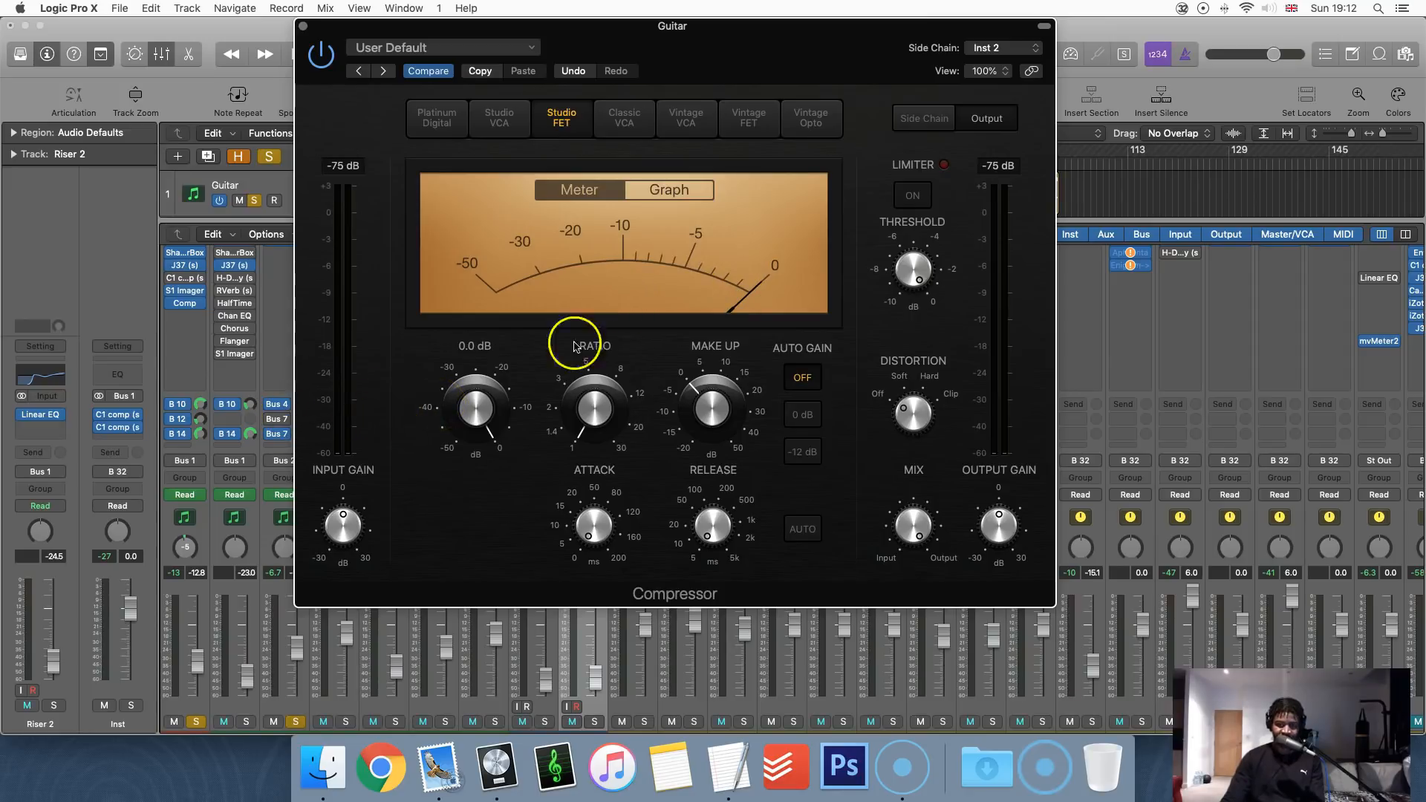
pyautogui.moveTo(806, 61); pyautogui.dragTo(895, 131)
pyautogui.press('space')
pyautogui.press('space')
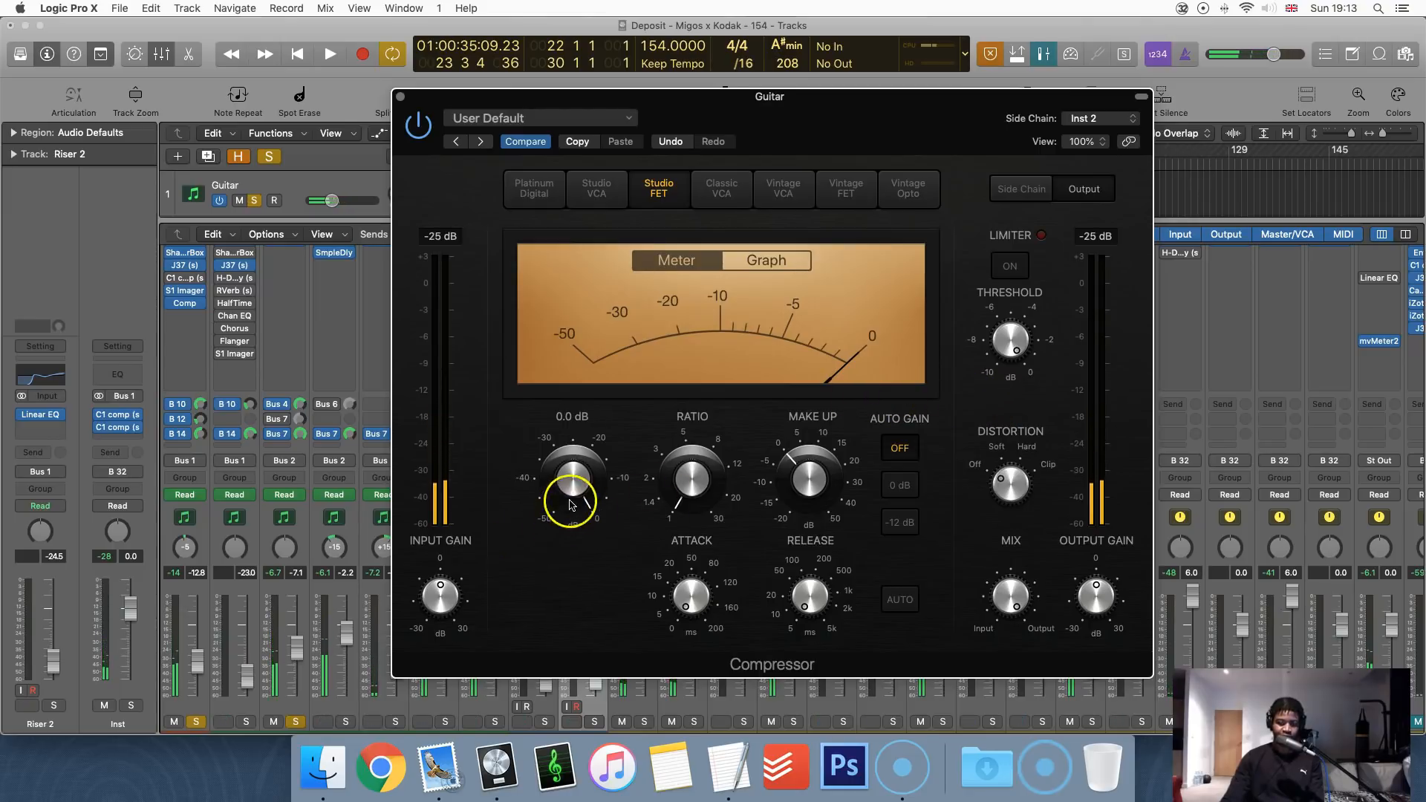
pyautogui.click(698, 486)
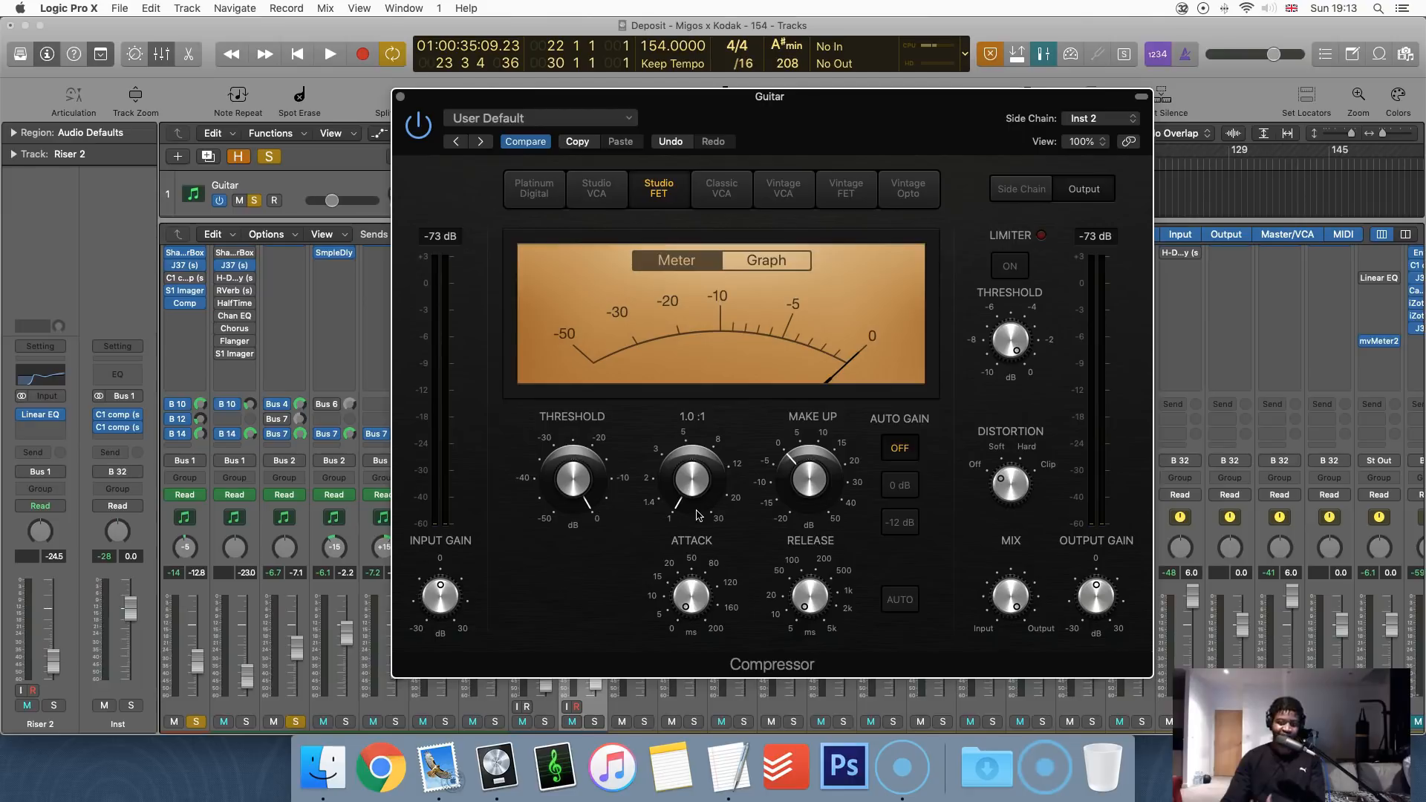
# - Try a lower threshold and a 1.3:1 ratio on the Guitar compressor, and restore them to 0 dB and 1.0:1
pyautogui.moveTo(572, 472); pyautogui.dragTo(572, 550)
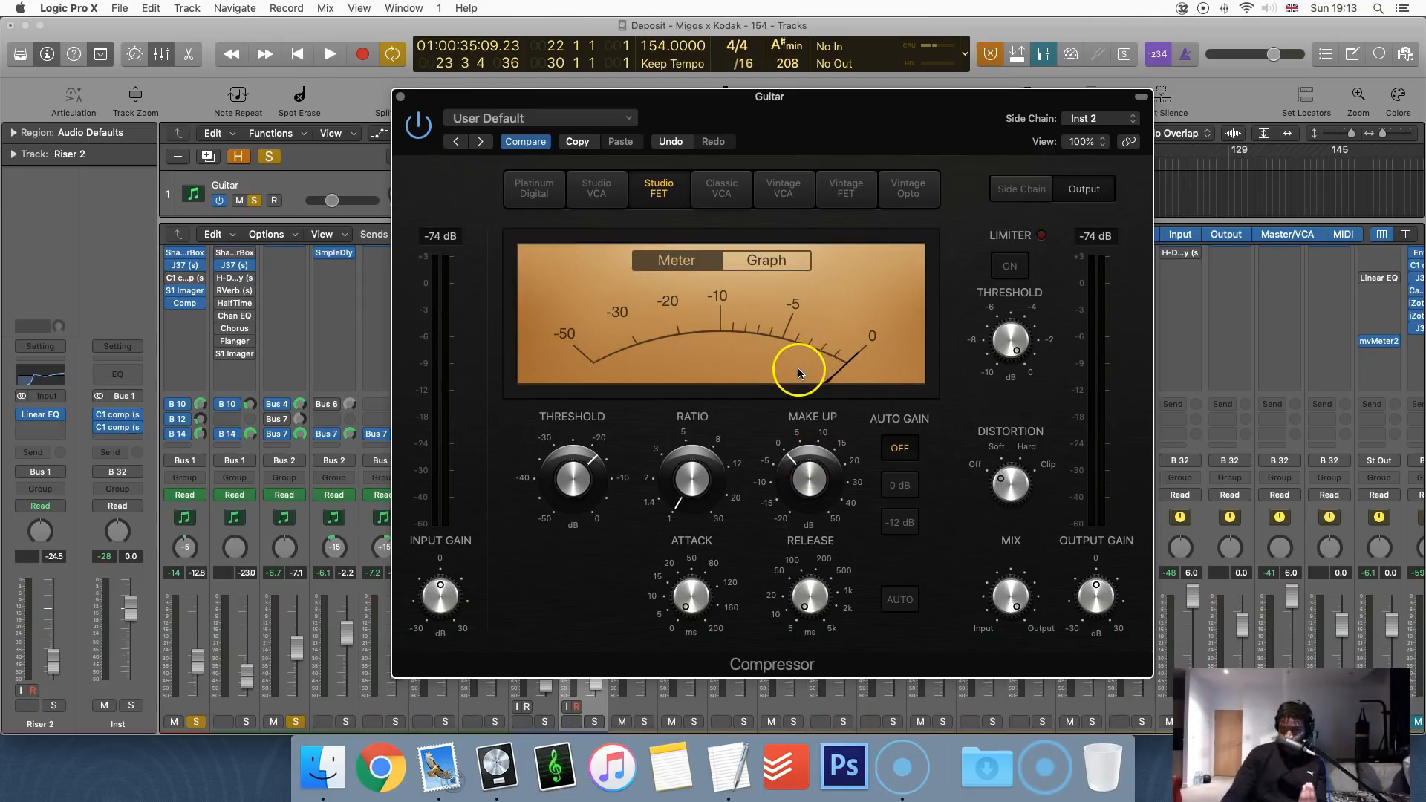
pyautogui.moveTo(814, 611); pyautogui.dragTo(802, 605)
pyautogui.moveTo(693, 604); pyautogui.dragTo(694, 623)
pyautogui.moveTo(693, 498); pyautogui.dragTo(695, 457)
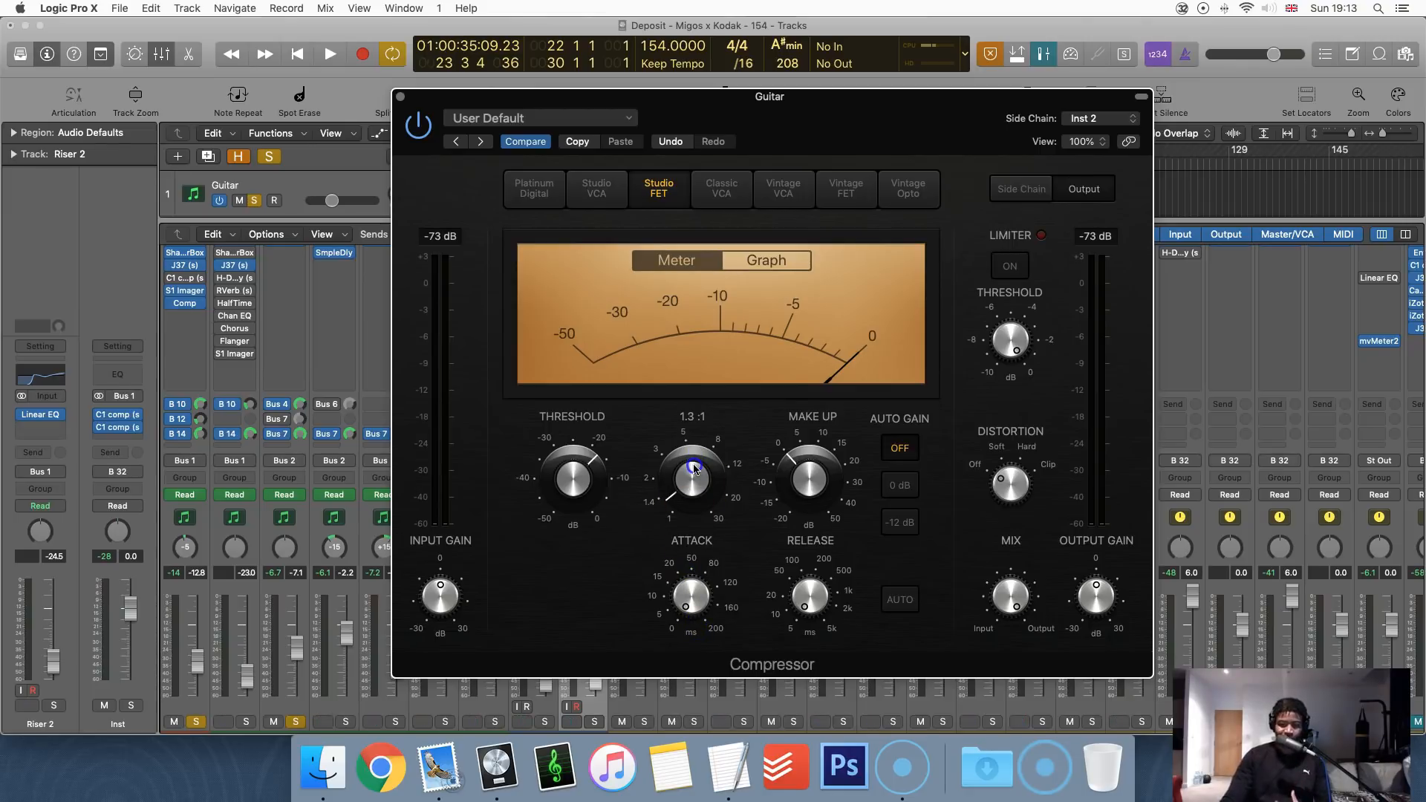
pyautogui.moveTo(695, 454); pyautogui.dragTo(701, 531)
pyautogui.moveTo(832, 469); pyautogui.dragTo(816, 472)
pyautogui.moveTo(573, 478); pyautogui.dragTo(572, 487)
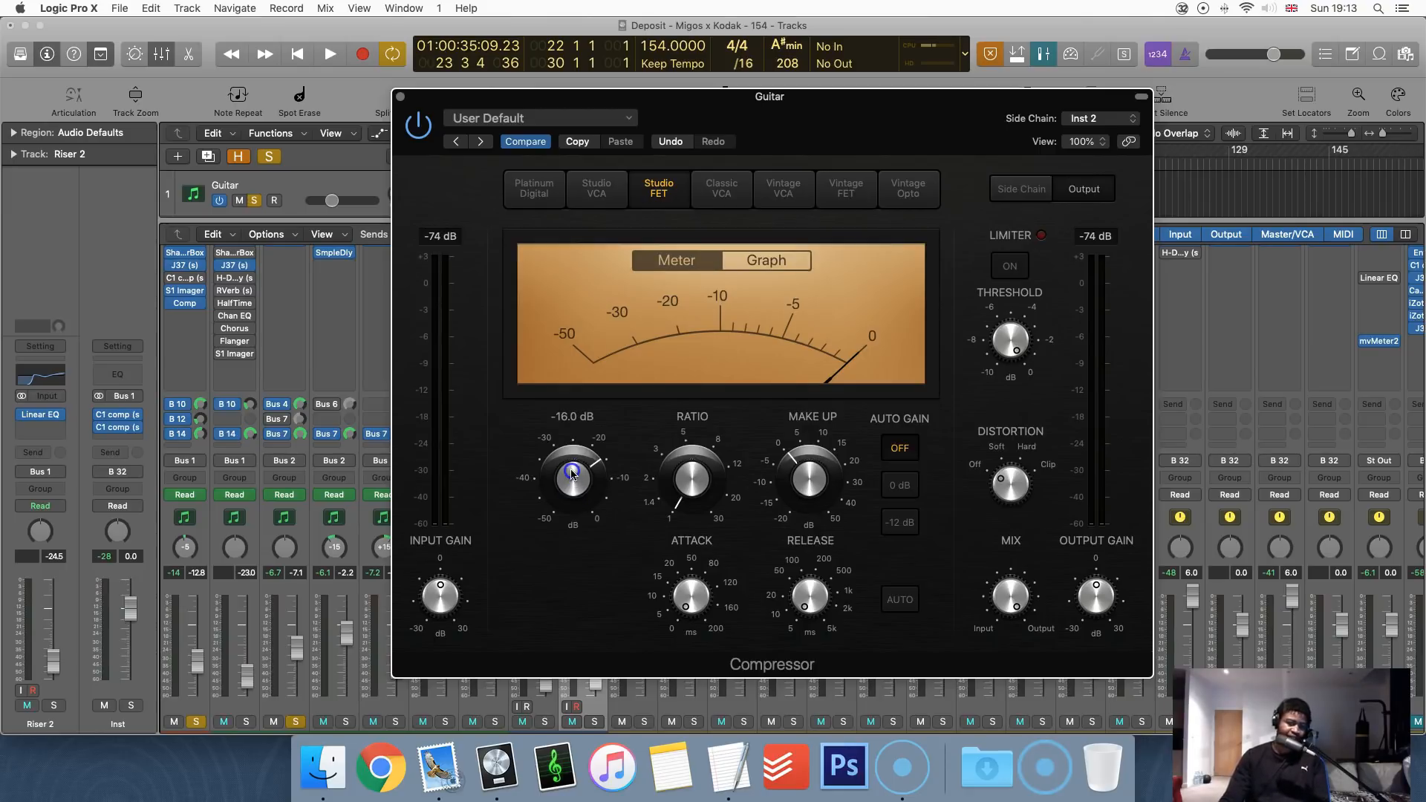
pyautogui.moveTo(572, 475); pyautogui.dragTo(594, 364)
# - Briefly play the loop and set the Guitar compressor's ratio to 1.8:1
pyautogui.moveTo(807, 132); pyautogui.dragTo(718, 133)
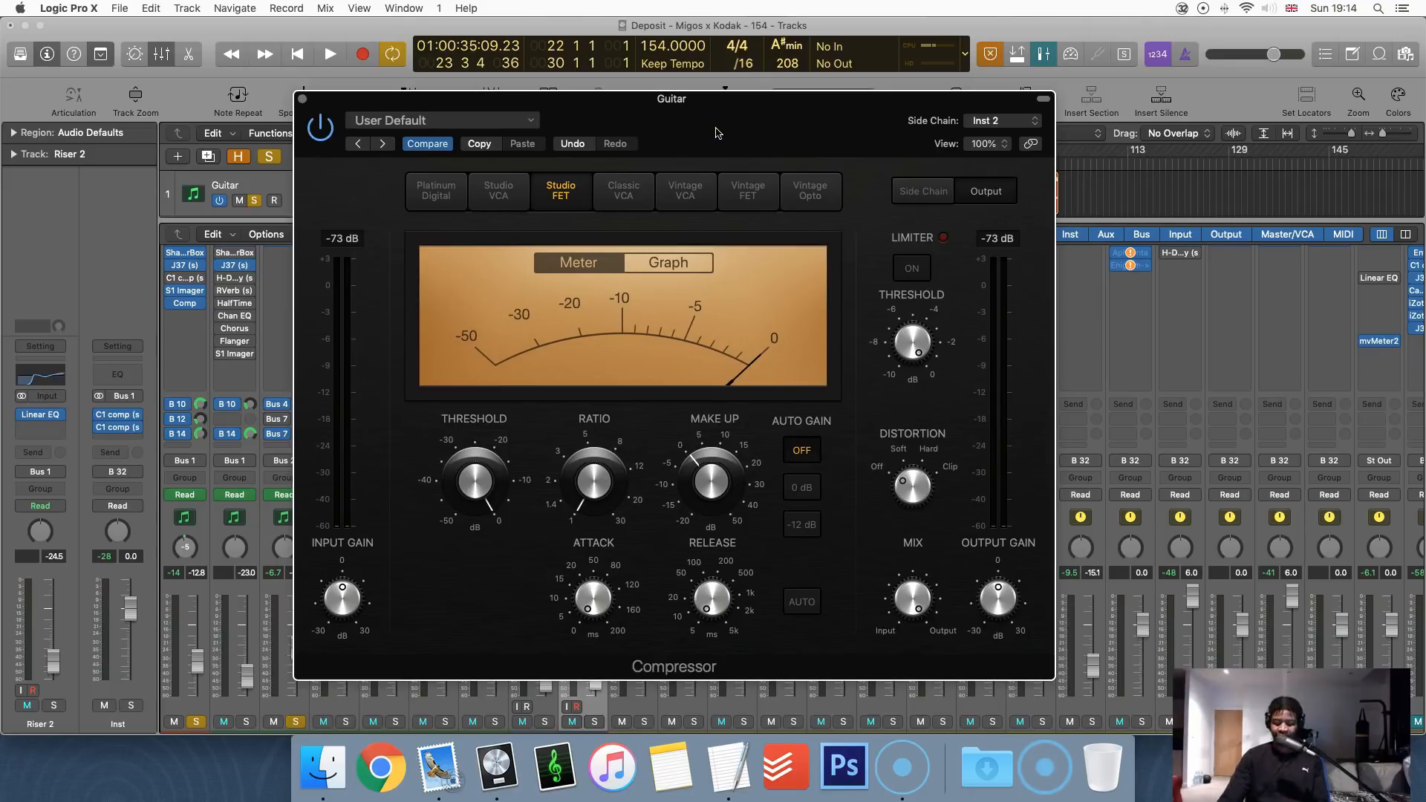
pyautogui.press('space')
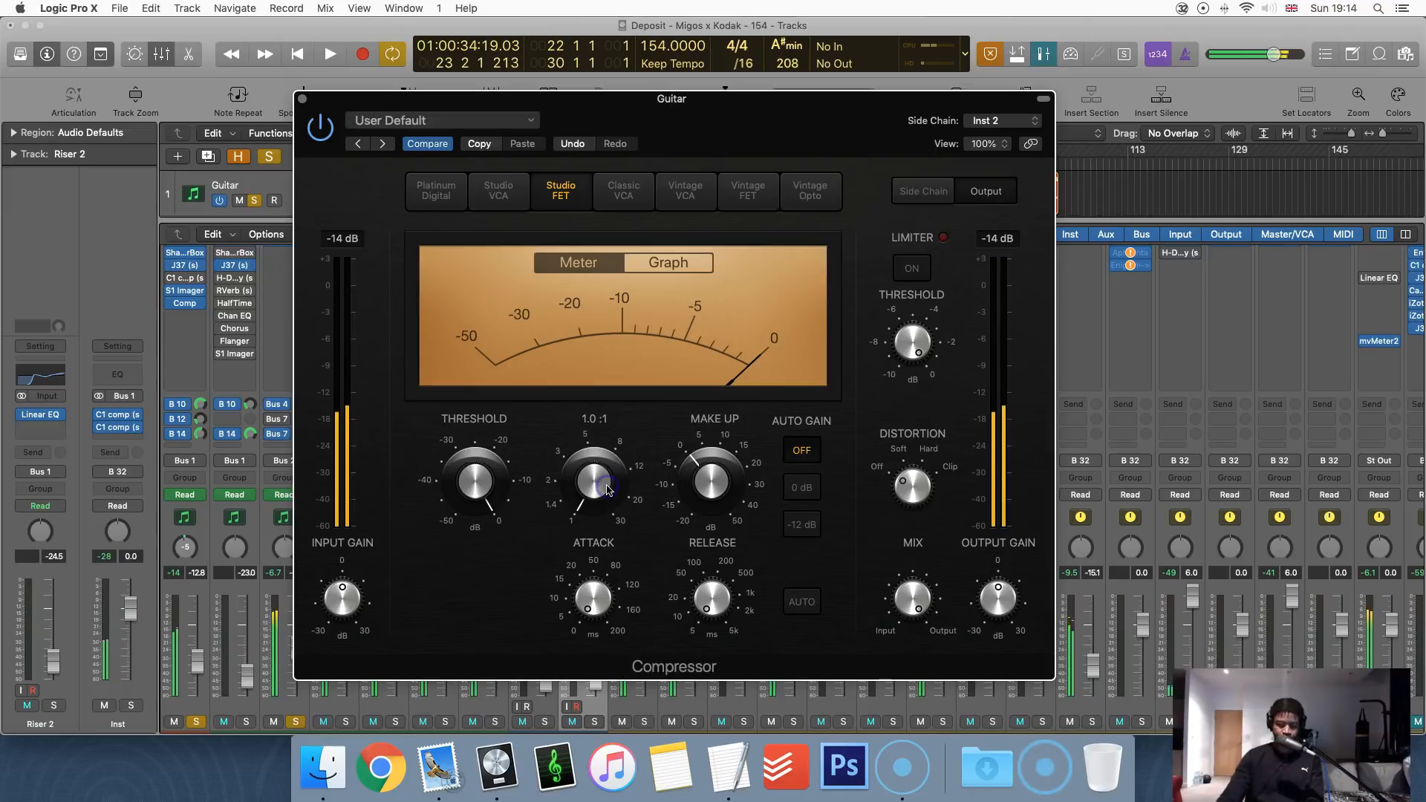
pyautogui.moveTo(583, 497)
pyautogui.mouseDown()
pyautogui.moveTo(575, 463)
pyautogui.moveTo(603, 479)
pyautogui.mouseUp()
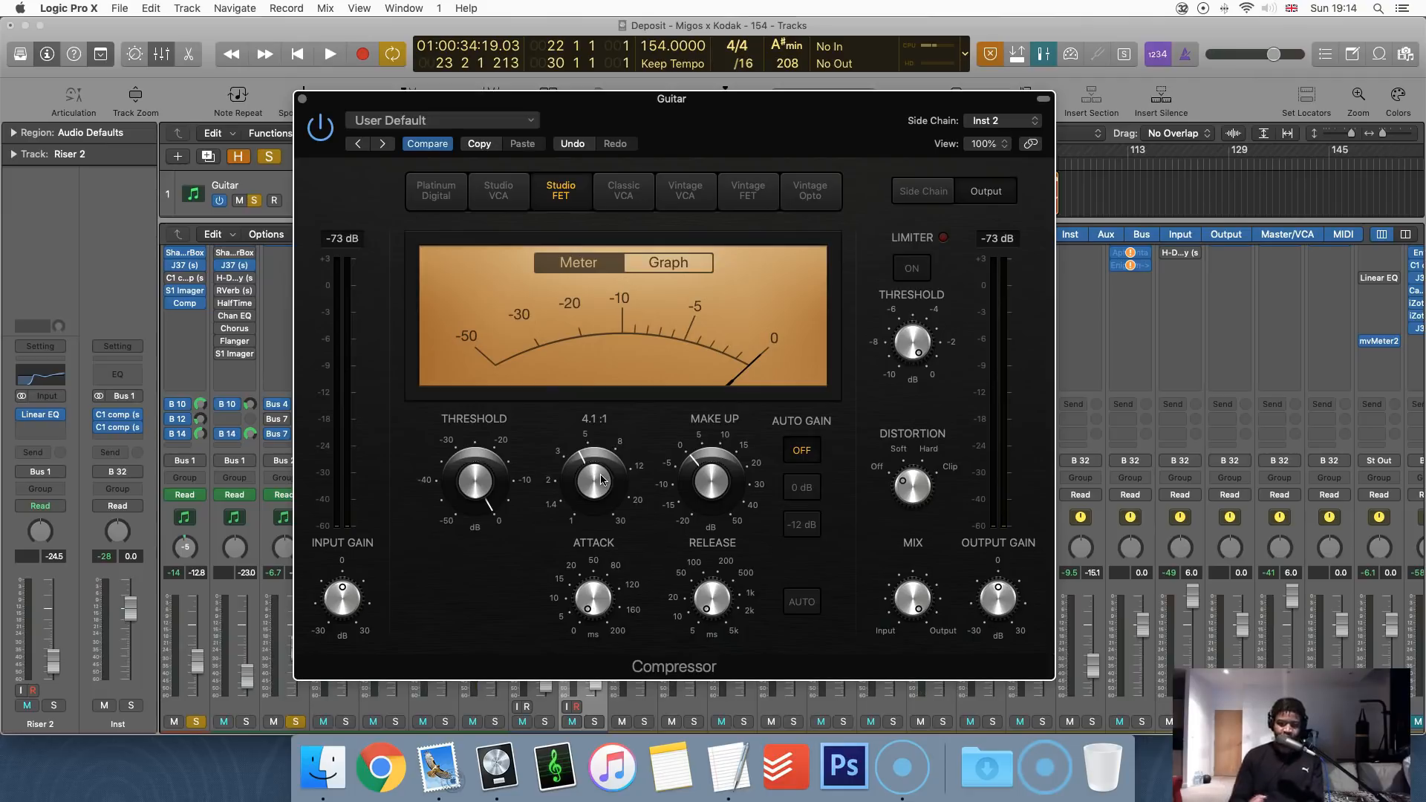
pyautogui.moveTo(601, 486); pyautogui.dragTo(601, 516)
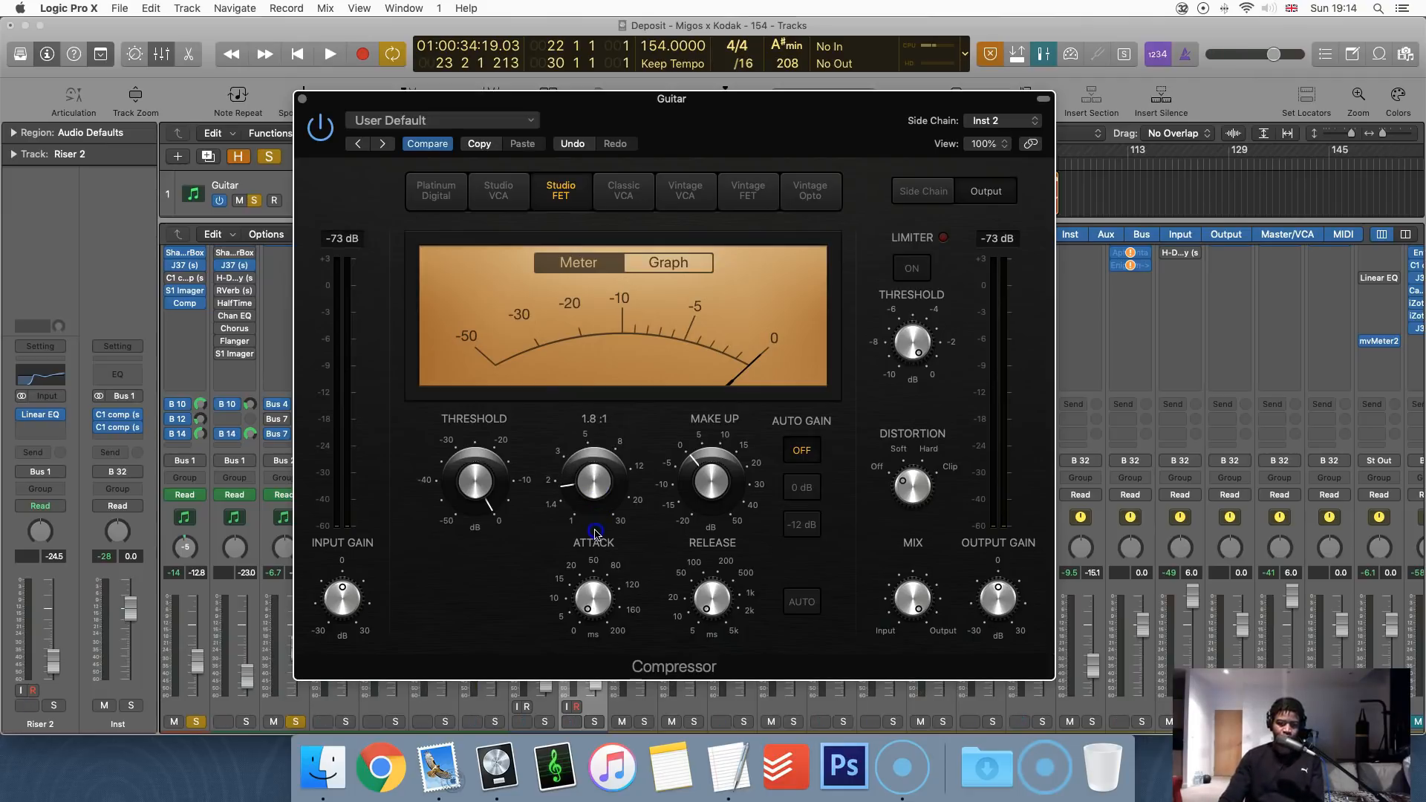
pyautogui.moveTo(594, 535); pyautogui.dragTo(598, 513)
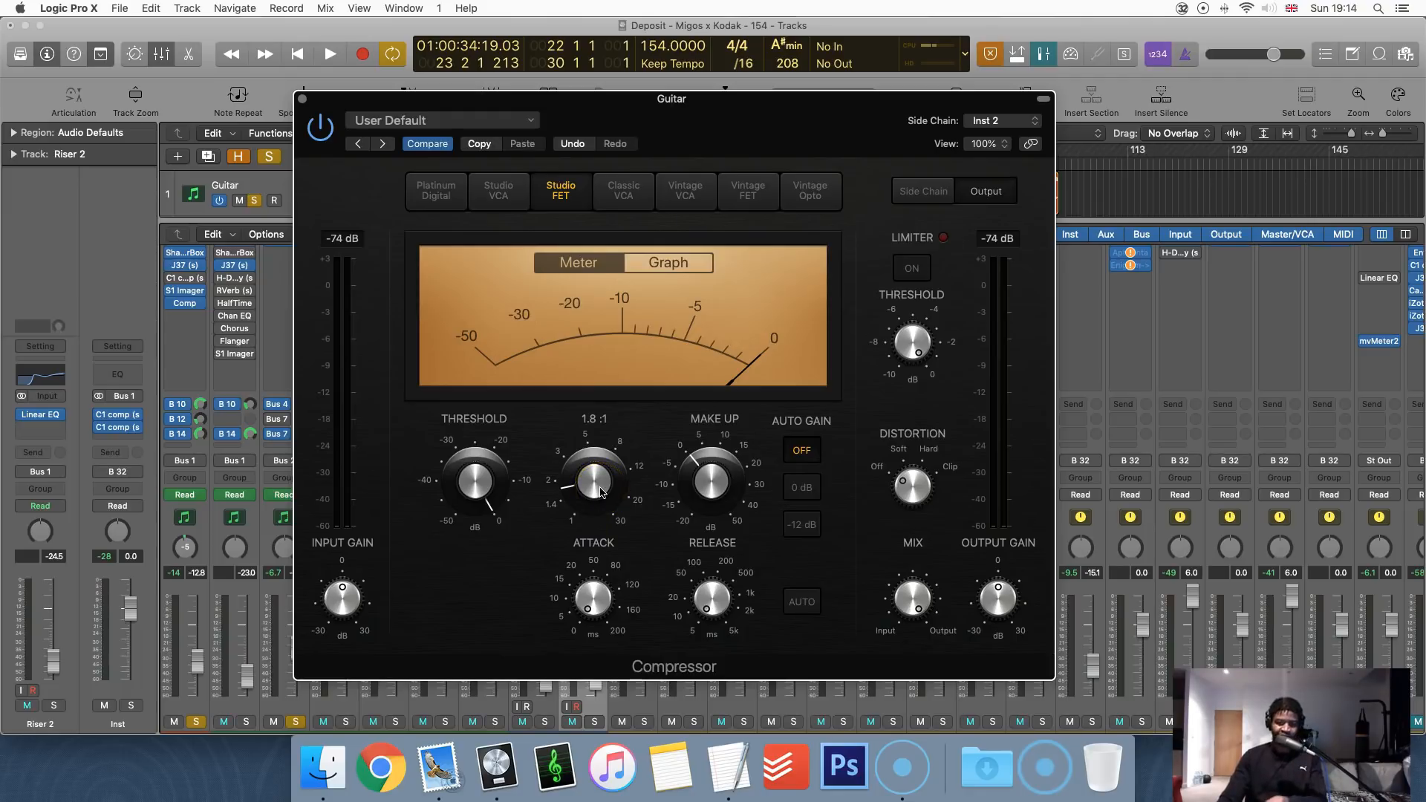
# - Keep the Guitar compressor's attack at 0.0 ms and set its release to about 20 ms
pyautogui.moveTo(707, 488); pyautogui.dragTo(693, 525)
pyautogui.moveTo(591, 605); pyautogui.dragTo(591, 624)
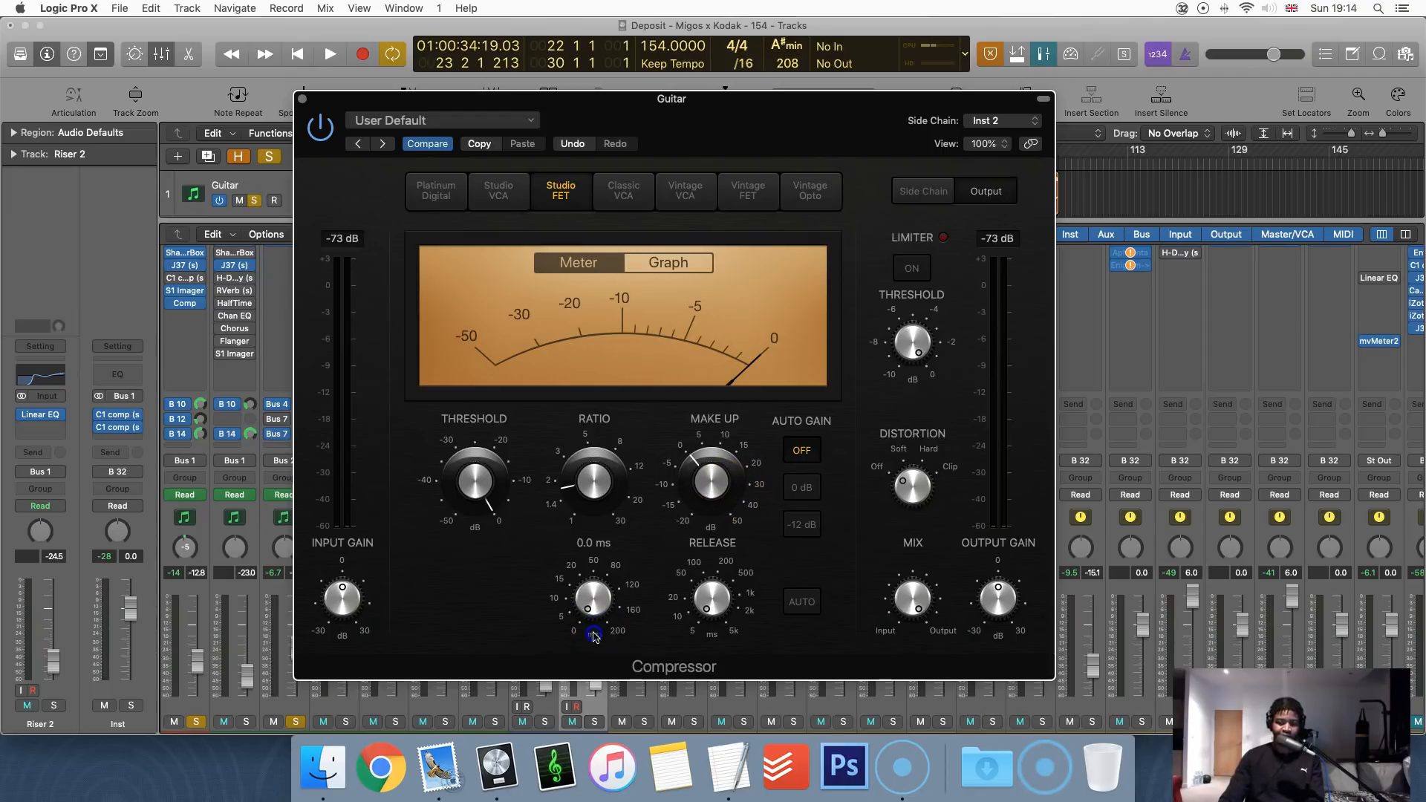
pyautogui.moveTo(701, 547)
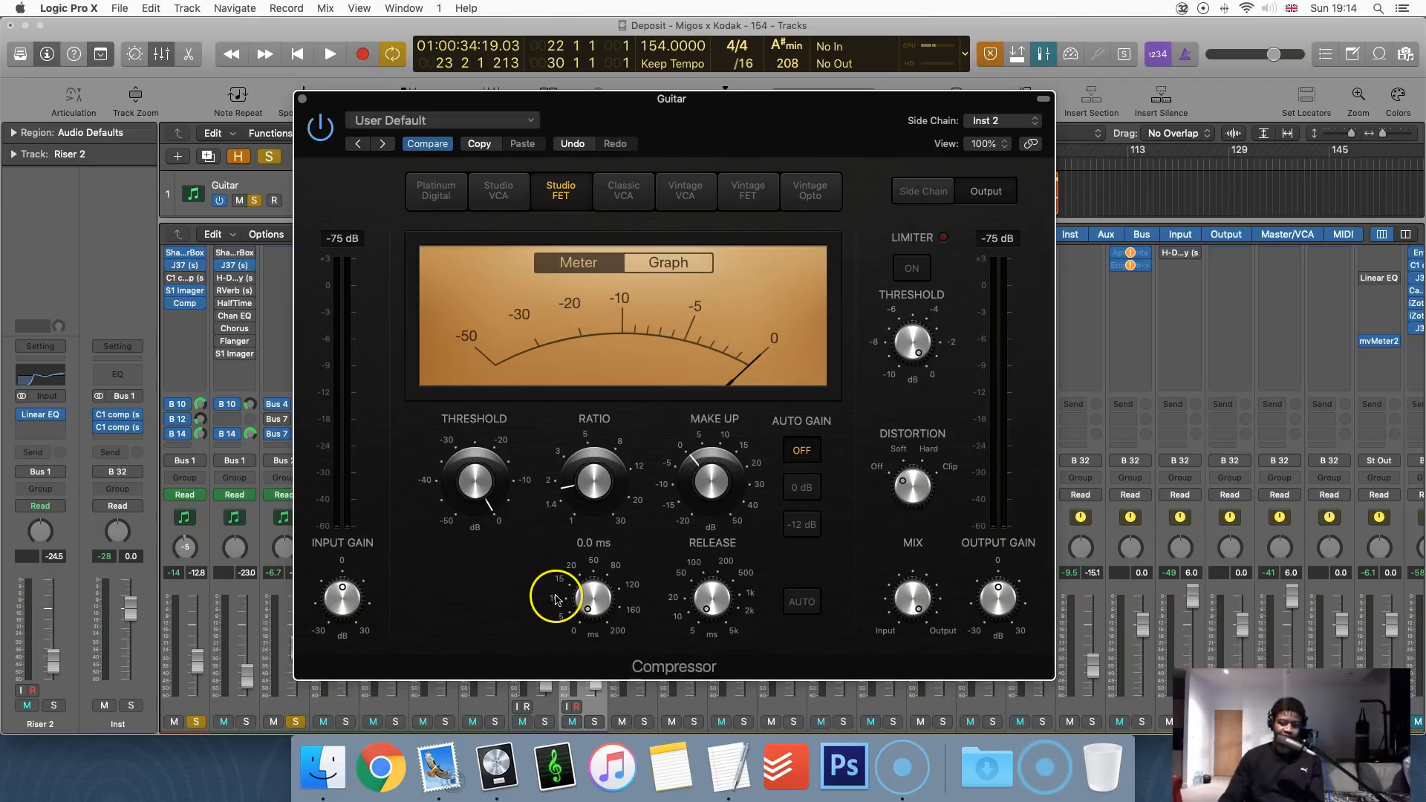
pyautogui.moveTo(719, 616)
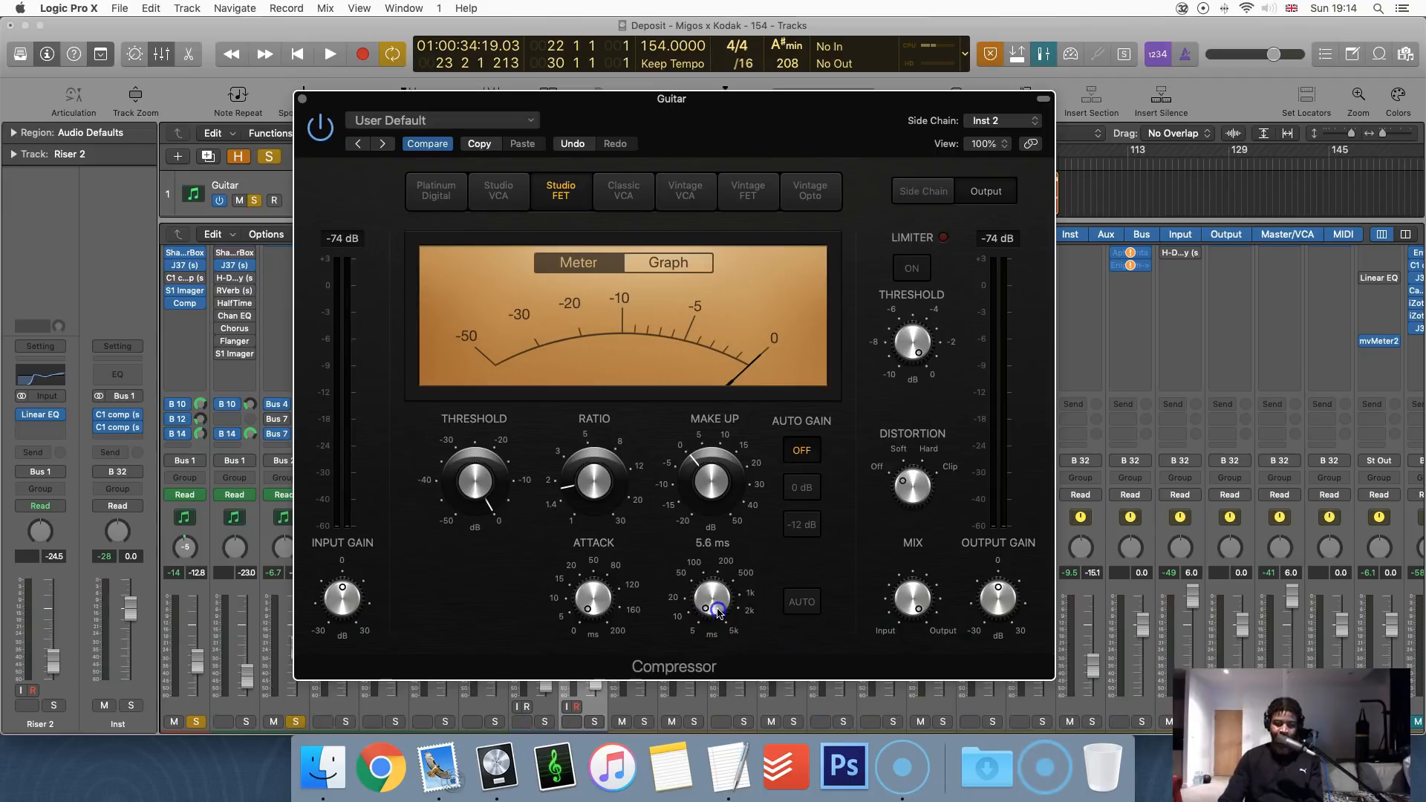
pyautogui.moveTo(713, 592); pyautogui.dragTo(710, 582)
pyautogui.scroll(3, 706, 565)
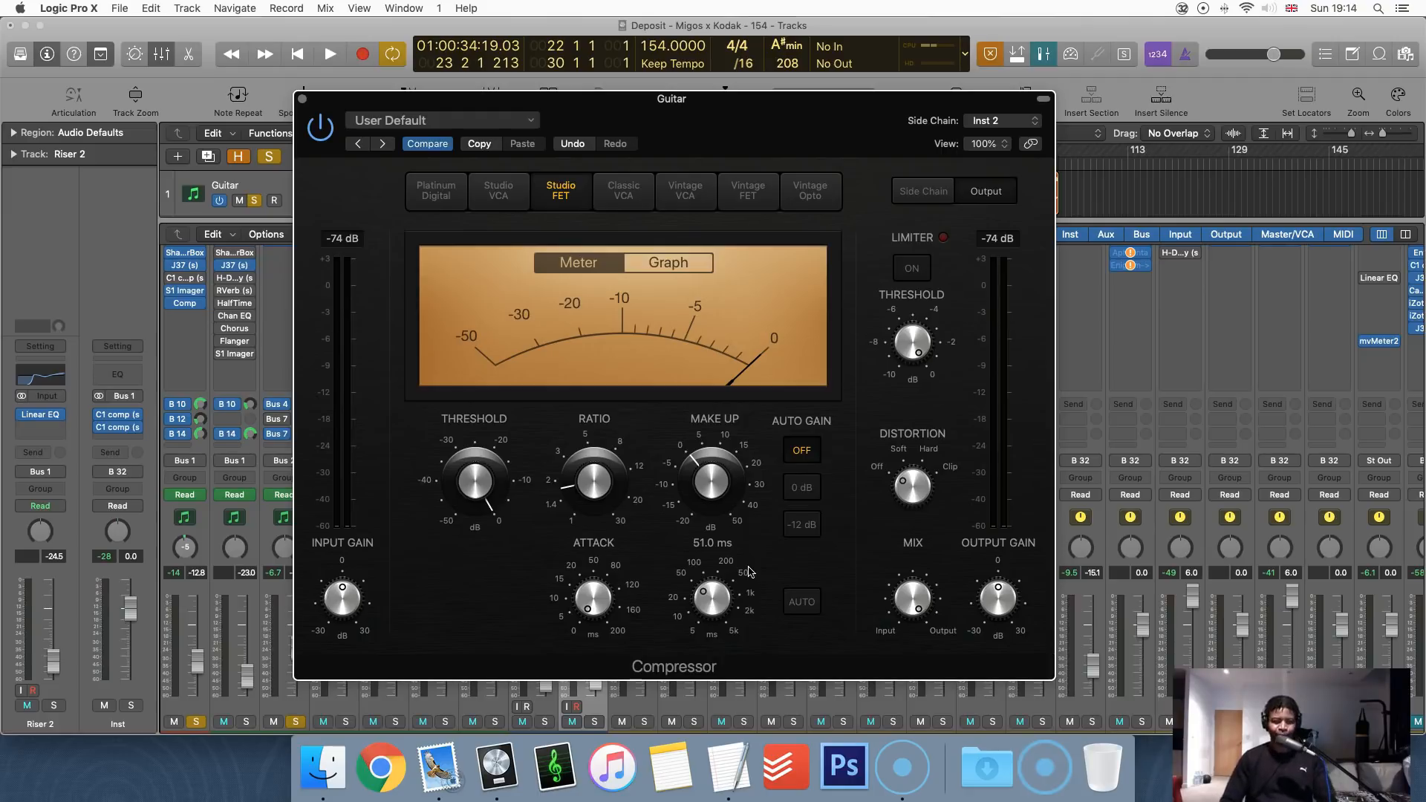
pyautogui.moveTo(732, 583); pyautogui.dragTo(699, 518)
pyautogui.moveTo(700, 640); pyautogui.dragTo(713, 588)
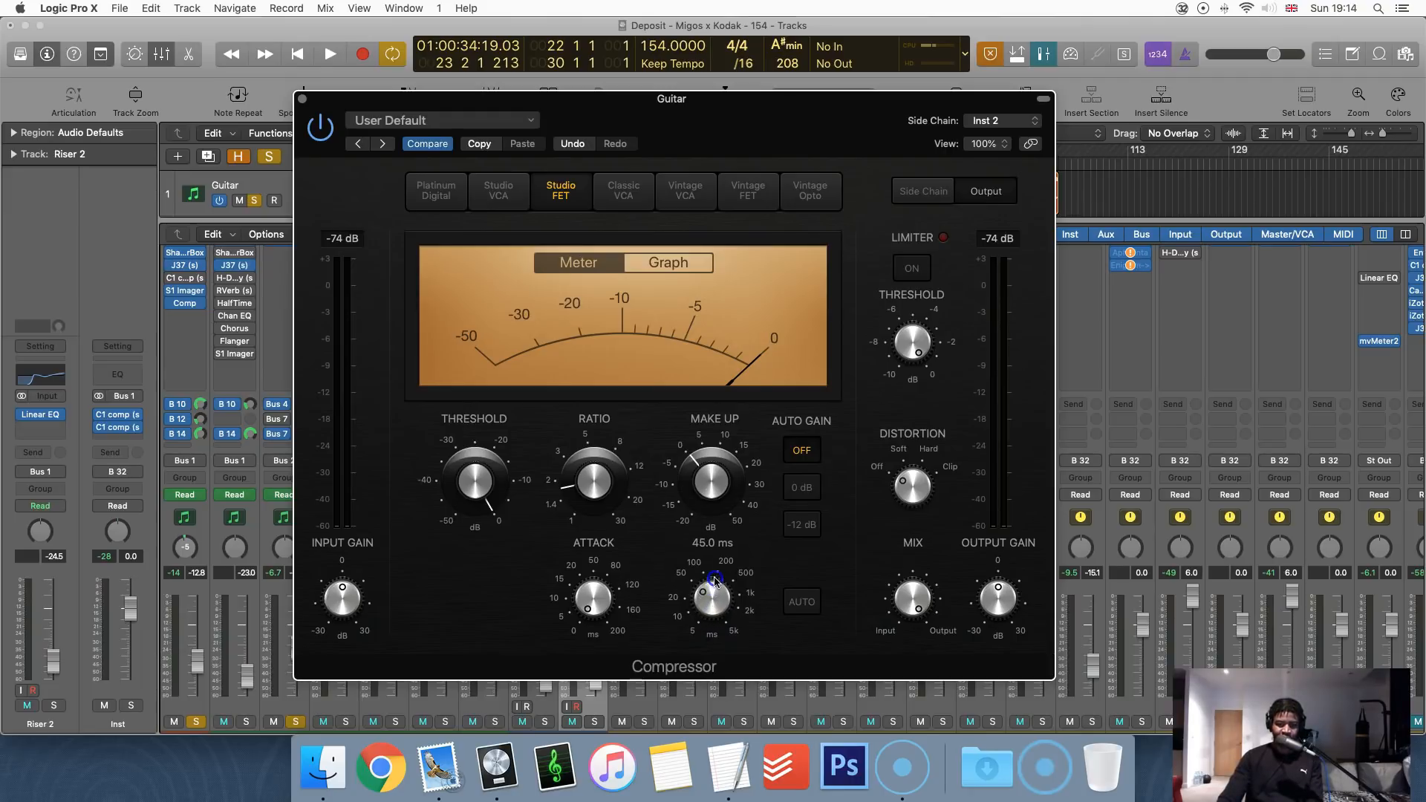
# - Lower the Guitar compressor's threshold to just below -10 dB while the loop plays
pyautogui.click(472, 479)
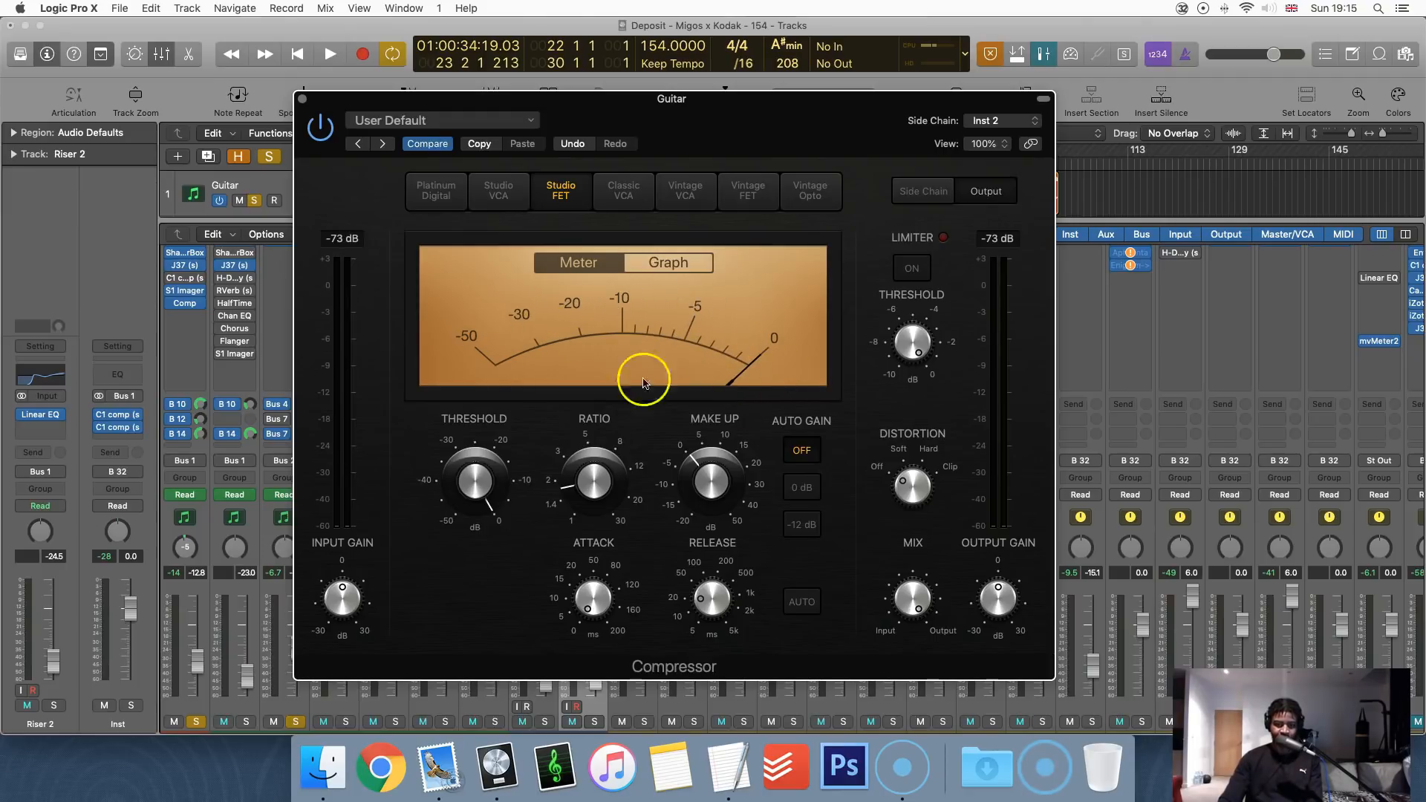
pyautogui.press('space')
pyautogui.moveTo(455, 494); pyautogui.dragTo(446, 528)
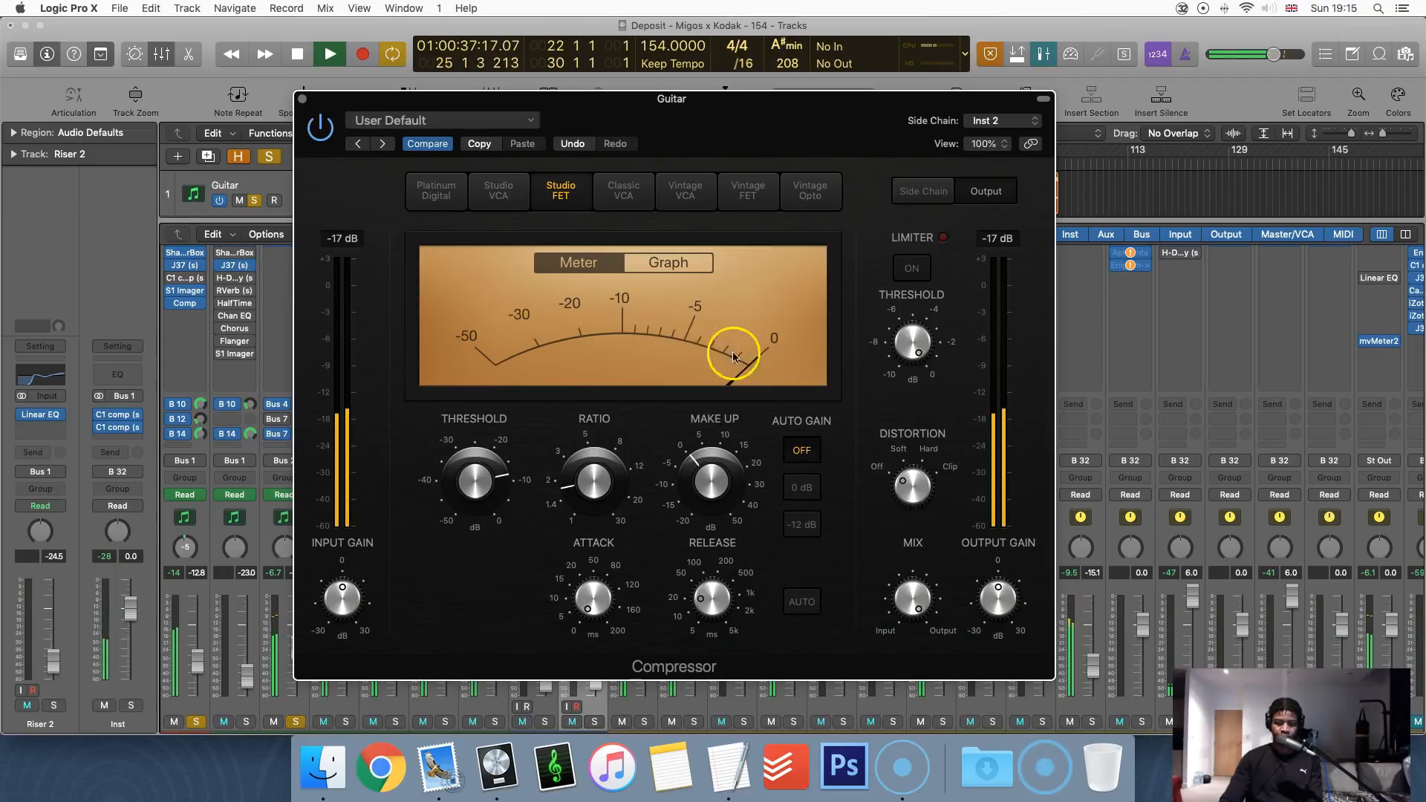
pyautogui.press('space')
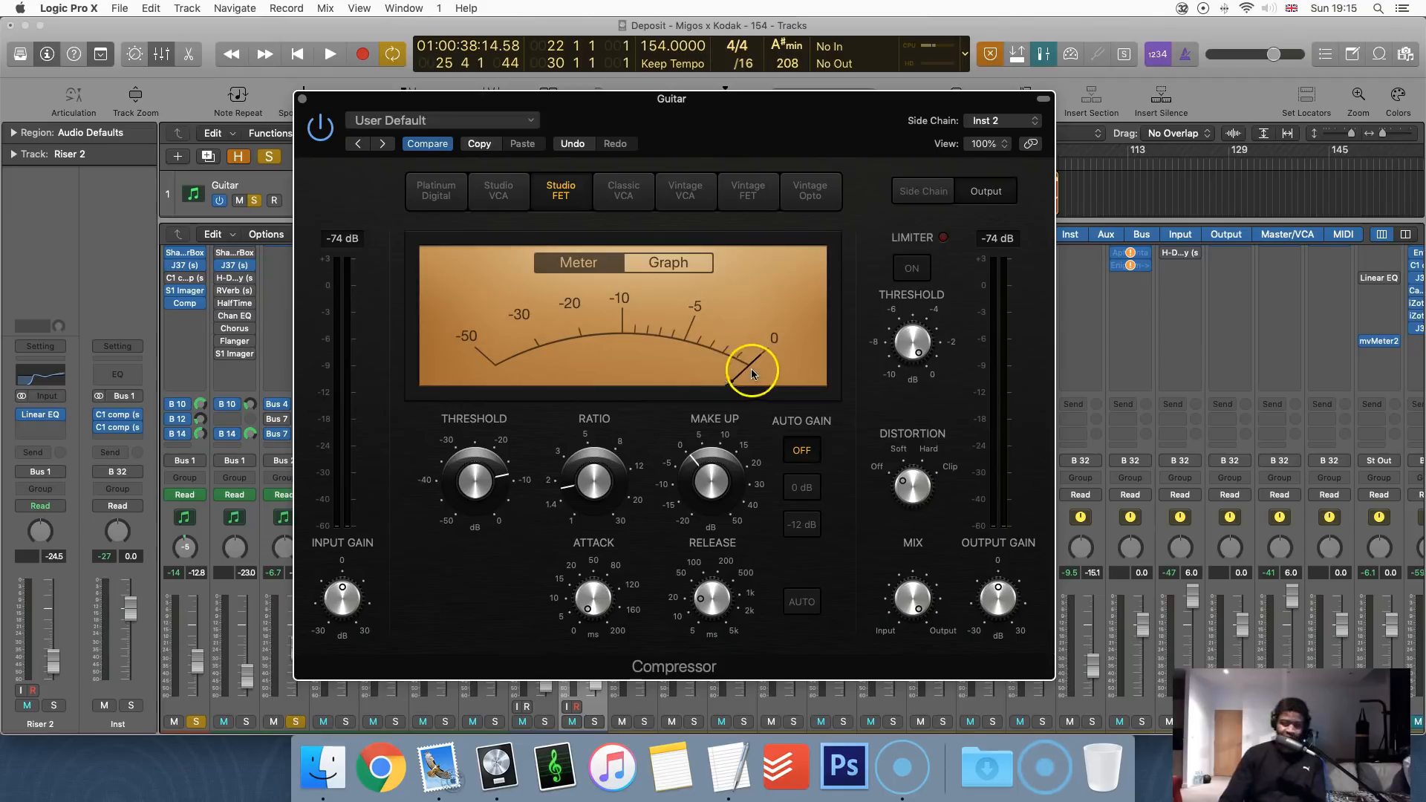
# - Replay the looped section and check the Guitar compressor's gain reduction meter on the snare hits
pyautogui.press('space')
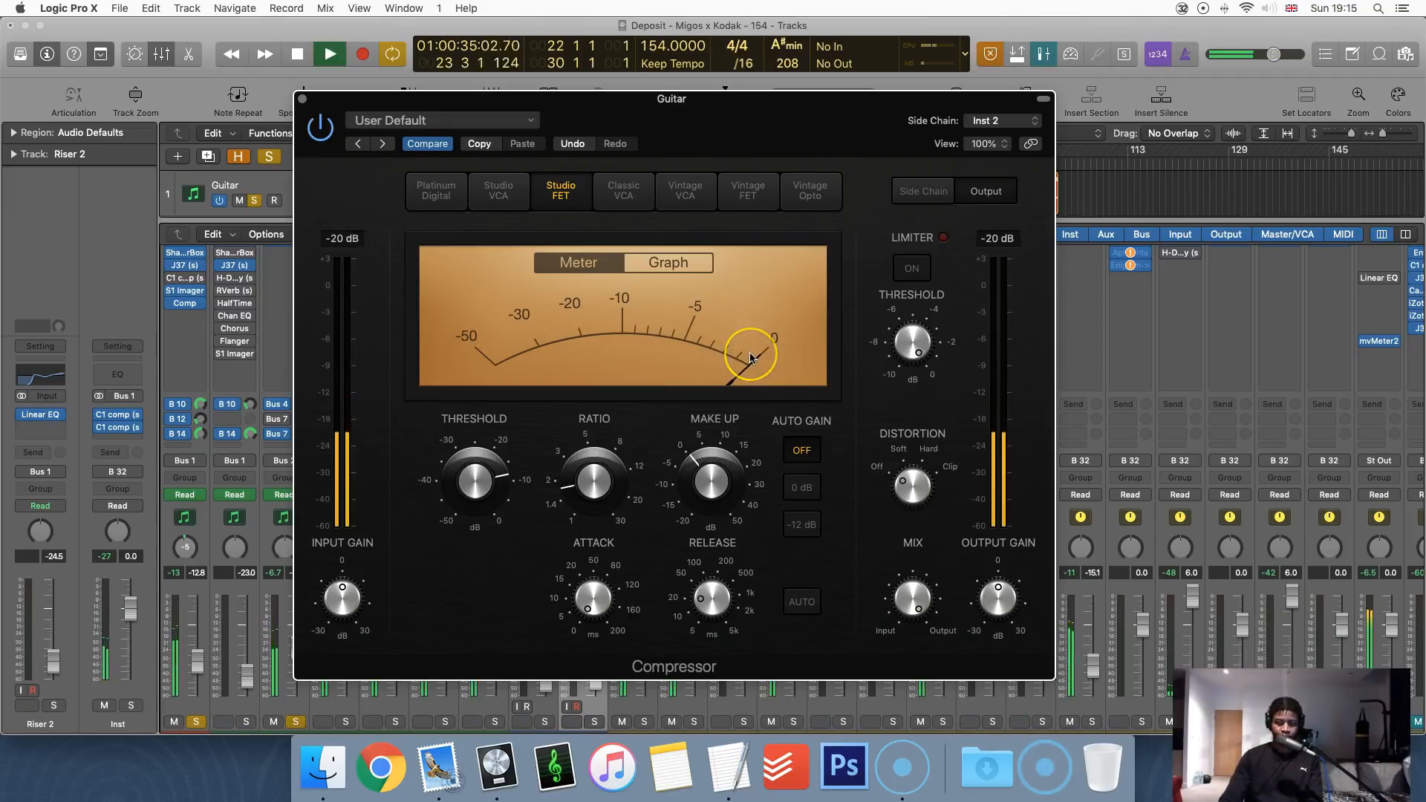
pyautogui.press('space')
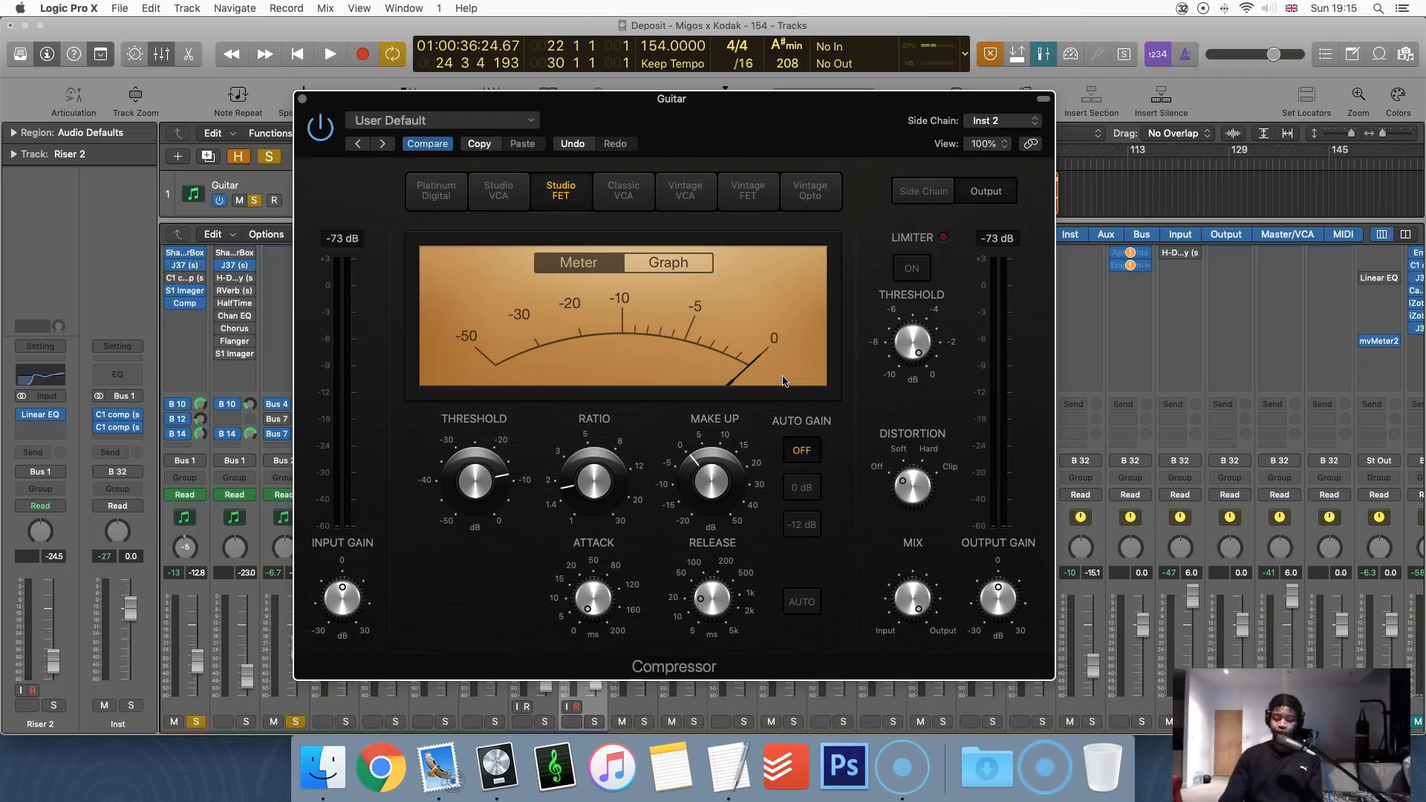
pyautogui.click(760, 372)
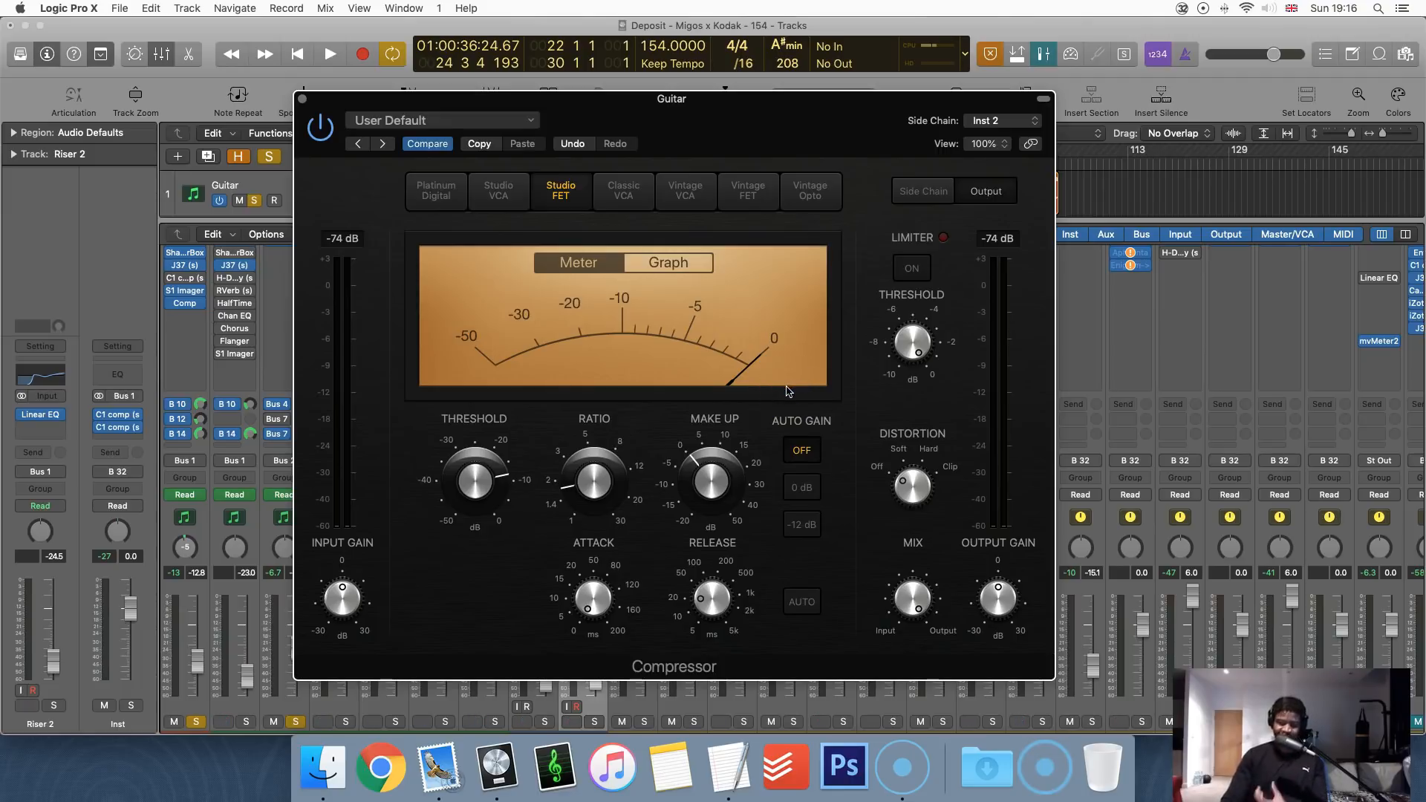
pyautogui.moveTo(698, 611)
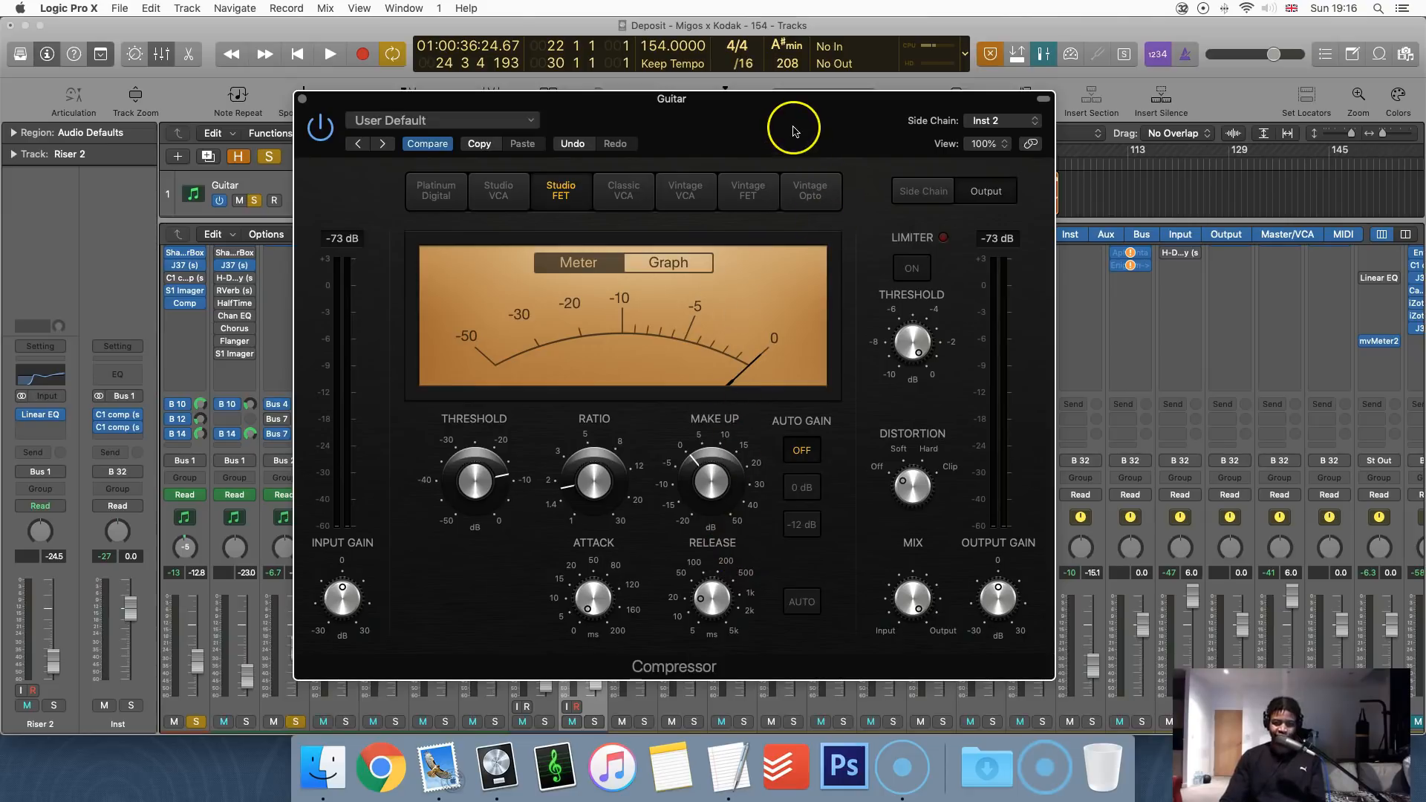
pyautogui.press('space')
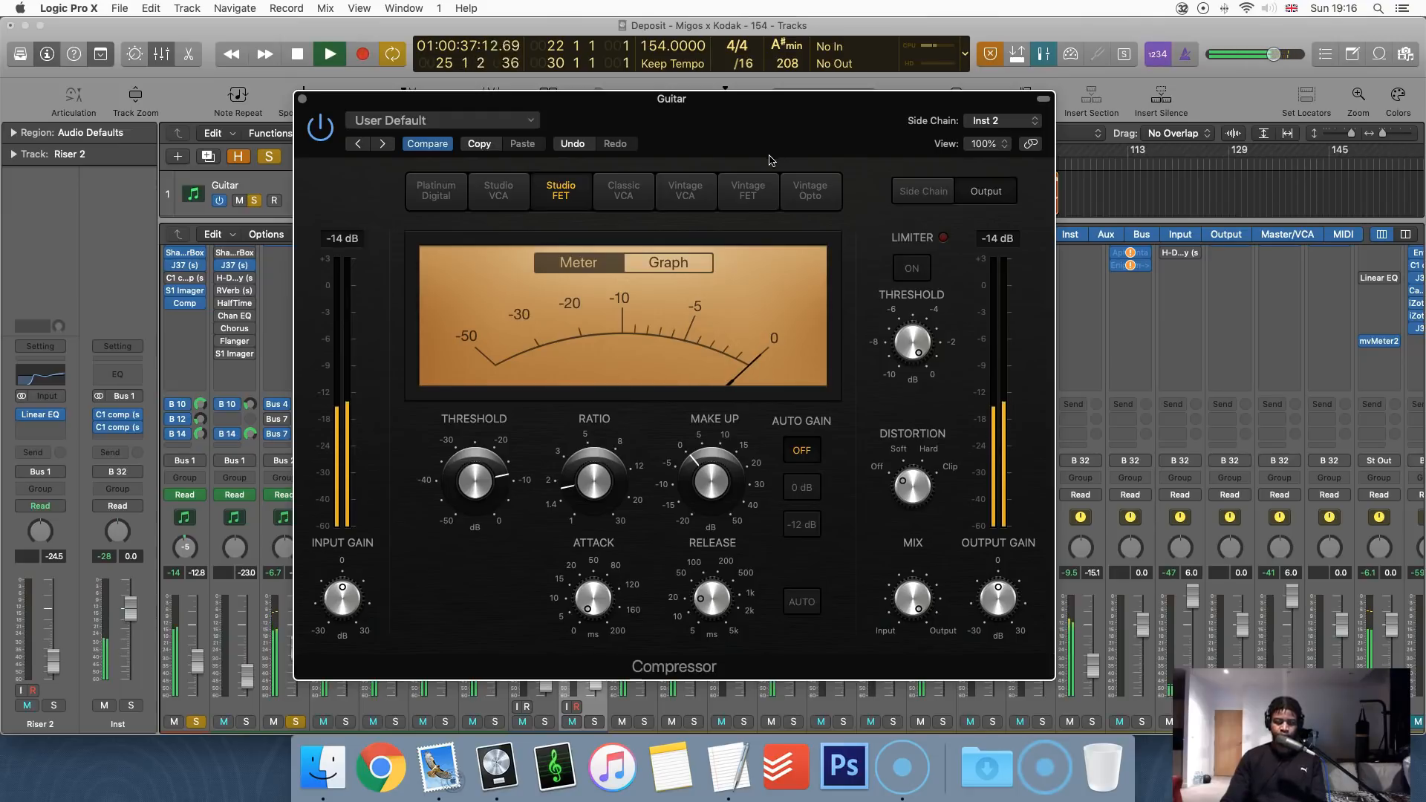
pyautogui.press('space')
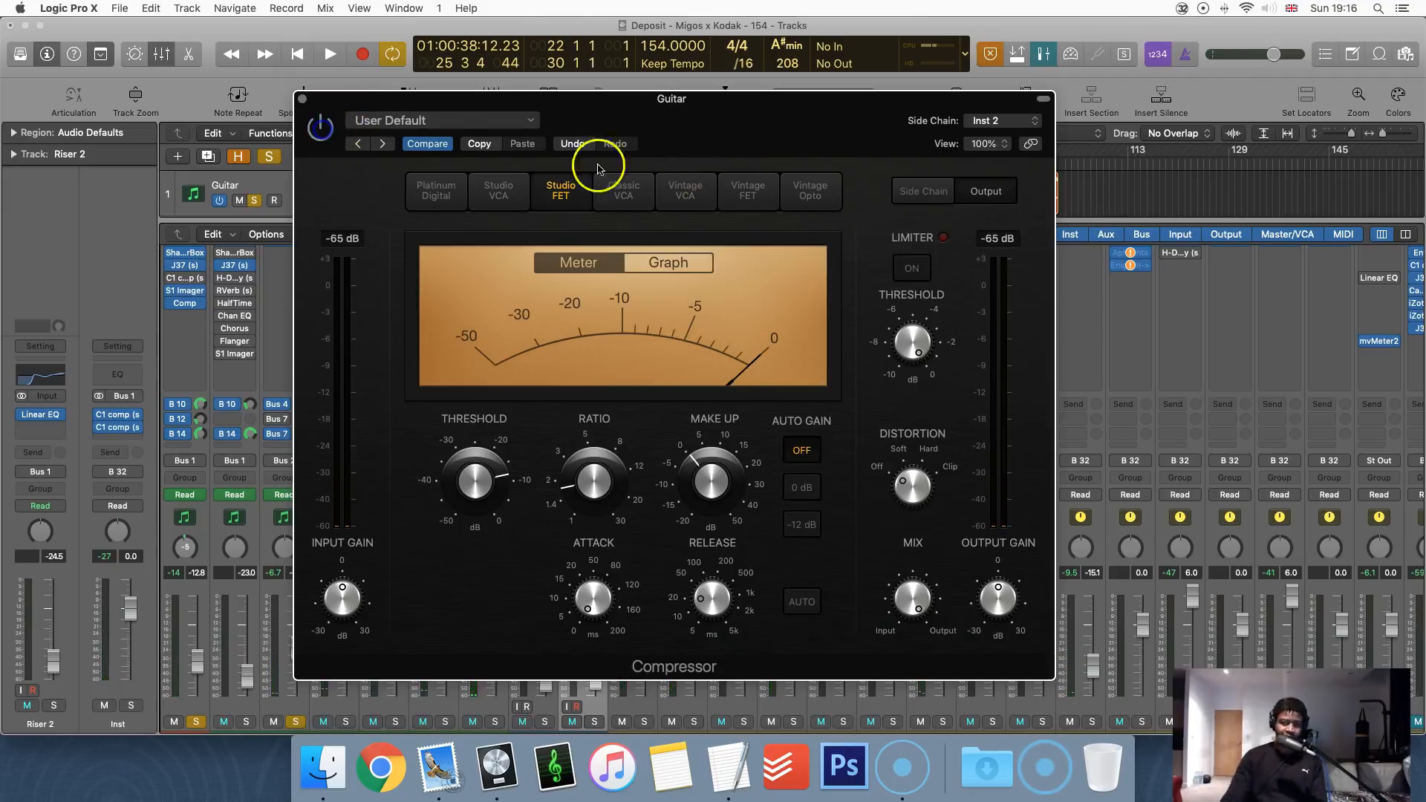
# - Play the loop and compare the soloed guitar with its compressor bypassed and switched back on, then stop playback
pyautogui.moveTo(771, 144); pyautogui.dragTo(755, 125)
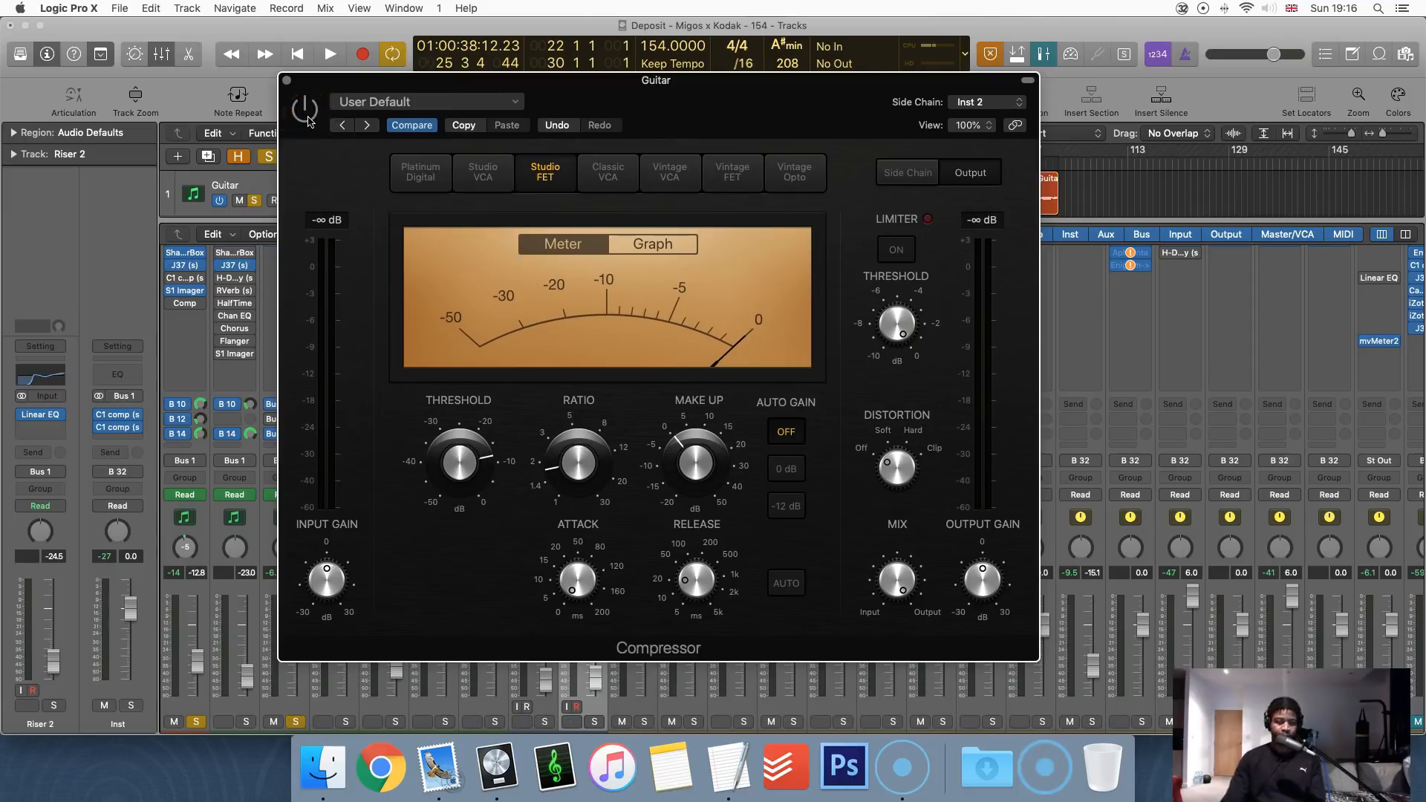
pyautogui.press('space')
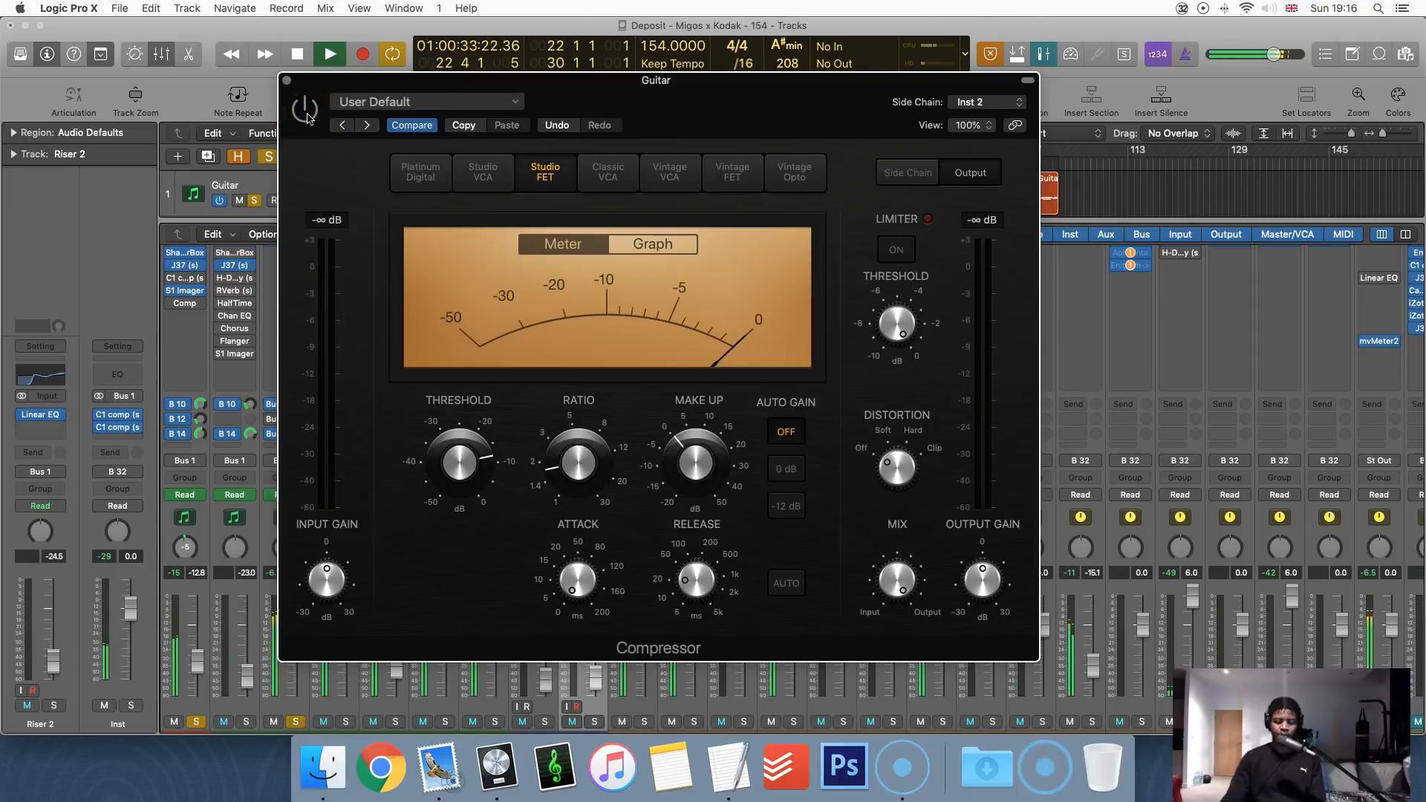
pyautogui.click(307, 118)
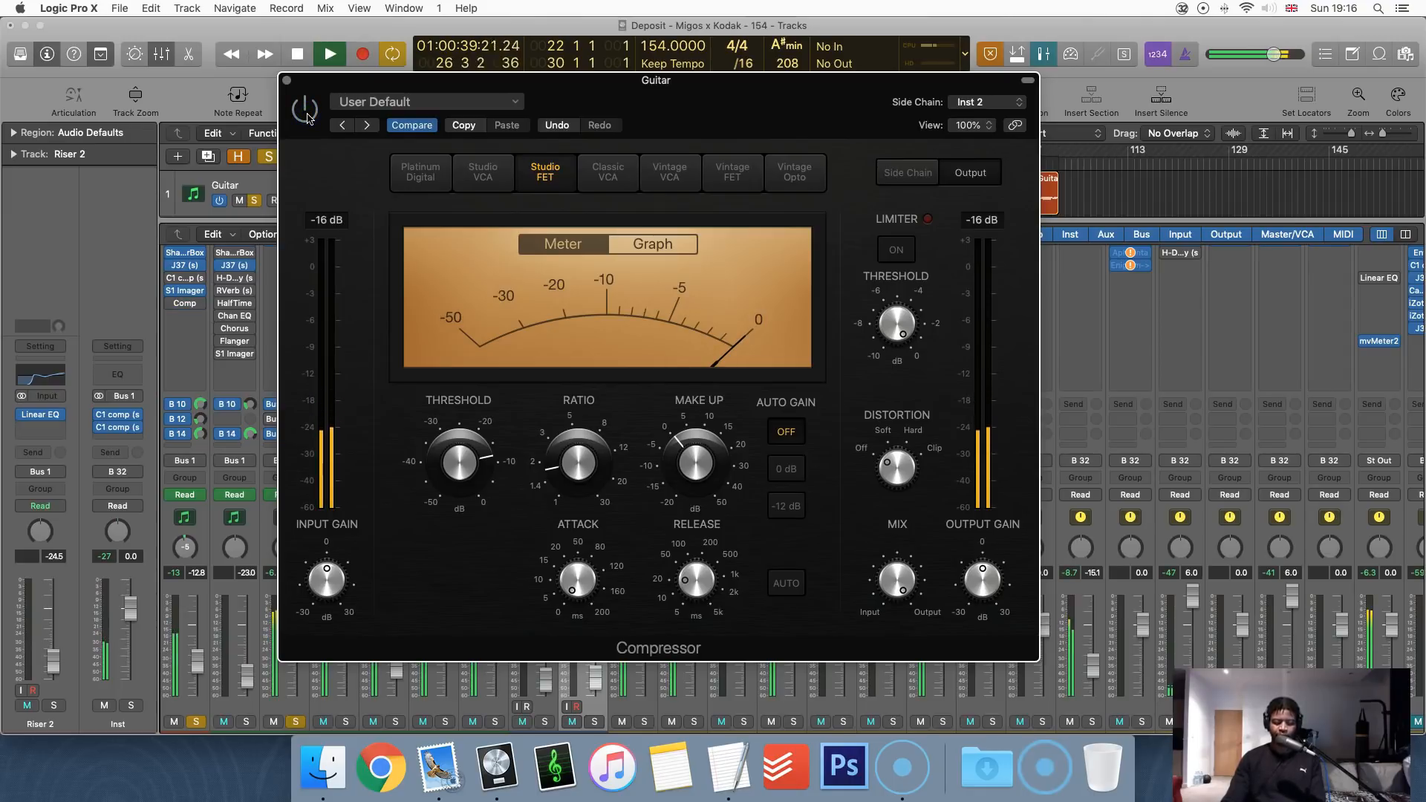
pyautogui.click(307, 118)
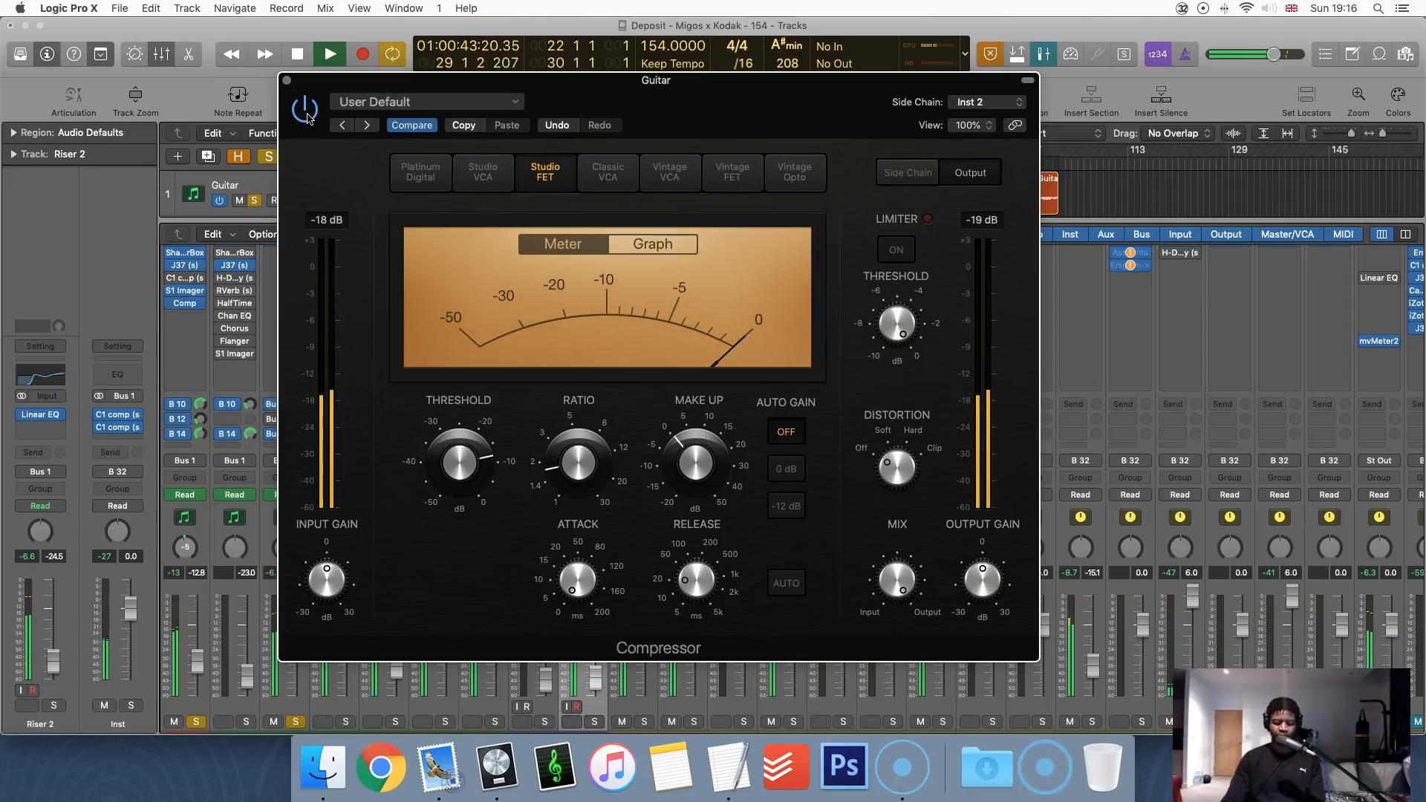
pyautogui.click(297, 55)
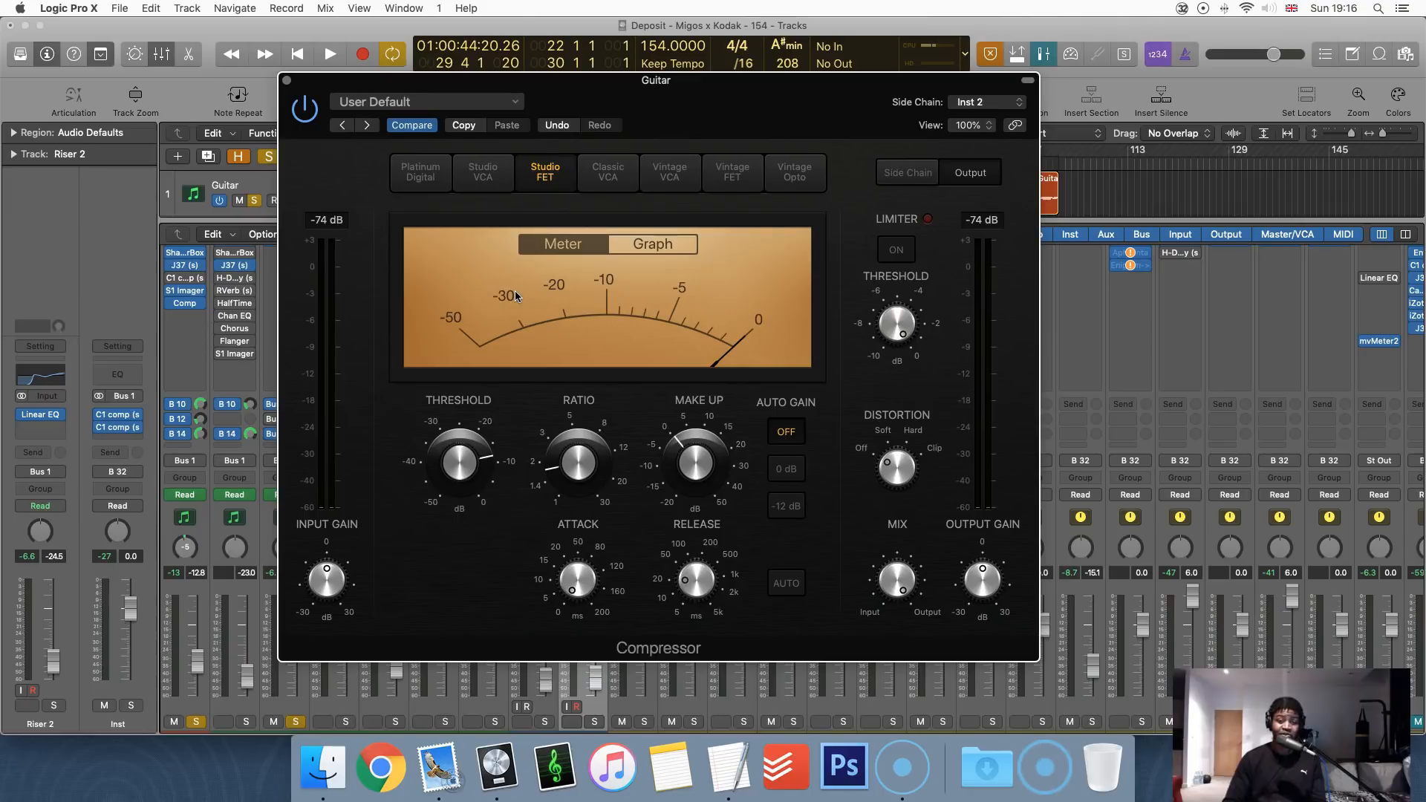
# - Close the Guitar compressor window and take the Guitar channel out of solo in the mixer
pyautogui.click(287, 80)
pyautogui.scroll(-2, 482, 602)
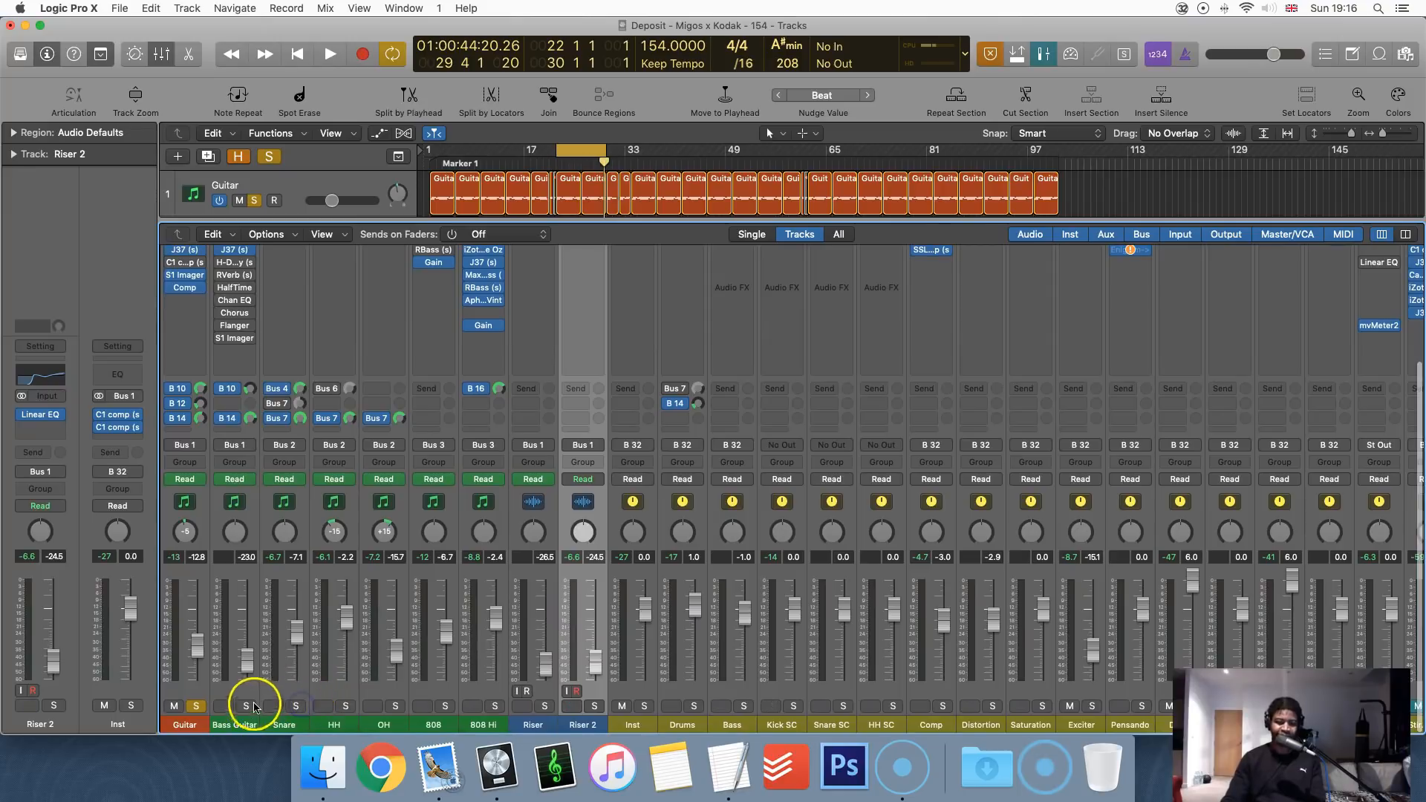
pyautogui.click(196, 706)
pyautogui.scroll(10, 710, 570)
pyautogui.scroll(-10, 635, 557)
pyautogui.scroll(10, 431, 557)
pyautogui.scroll(-10, 420, 475)
pyautogui.scroll(2, 367, 468)
pyautogui.hscroll(2, 368, 467)
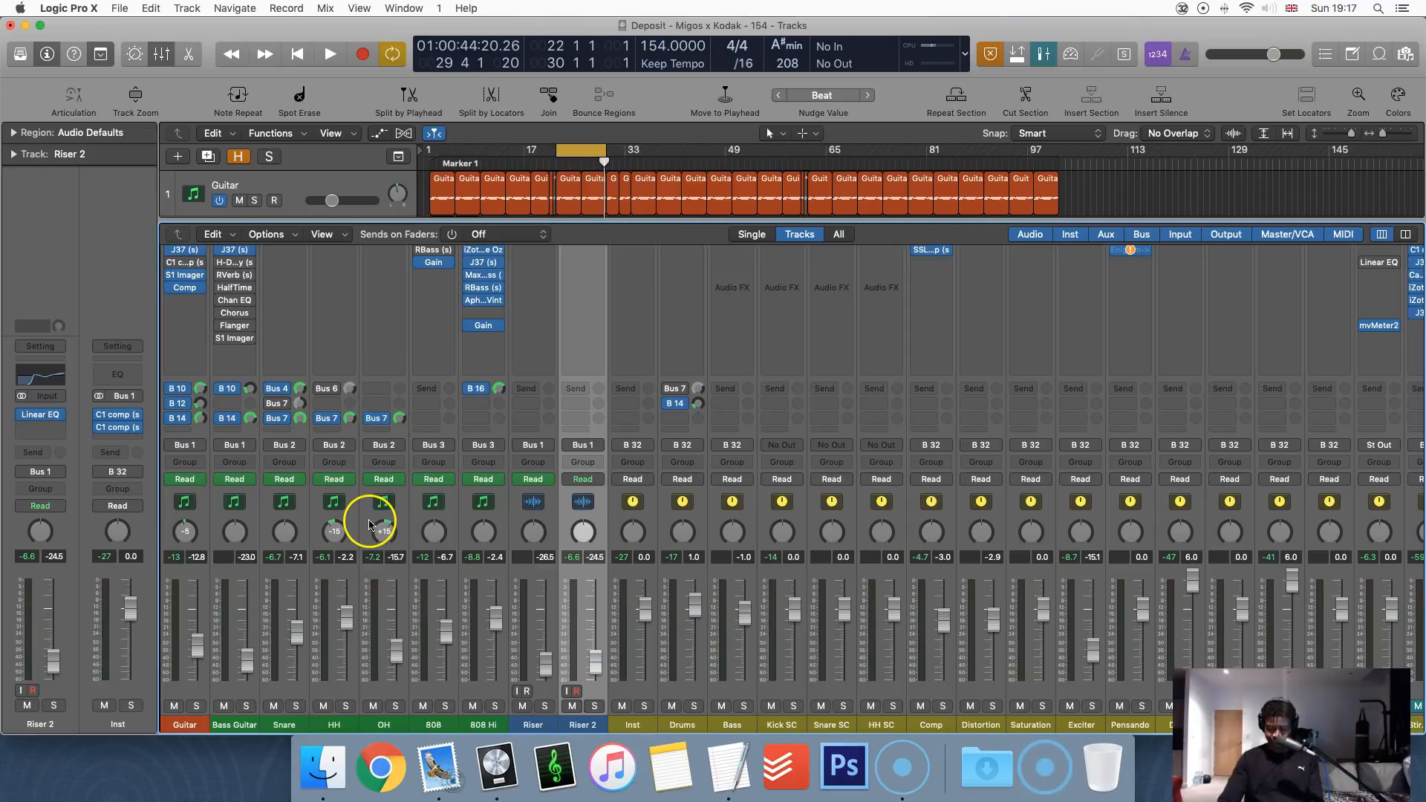
# - Hide the mixer and place the playhead at bar 25 in the arrangement, inside the cycle region
pyautogui.press('x')
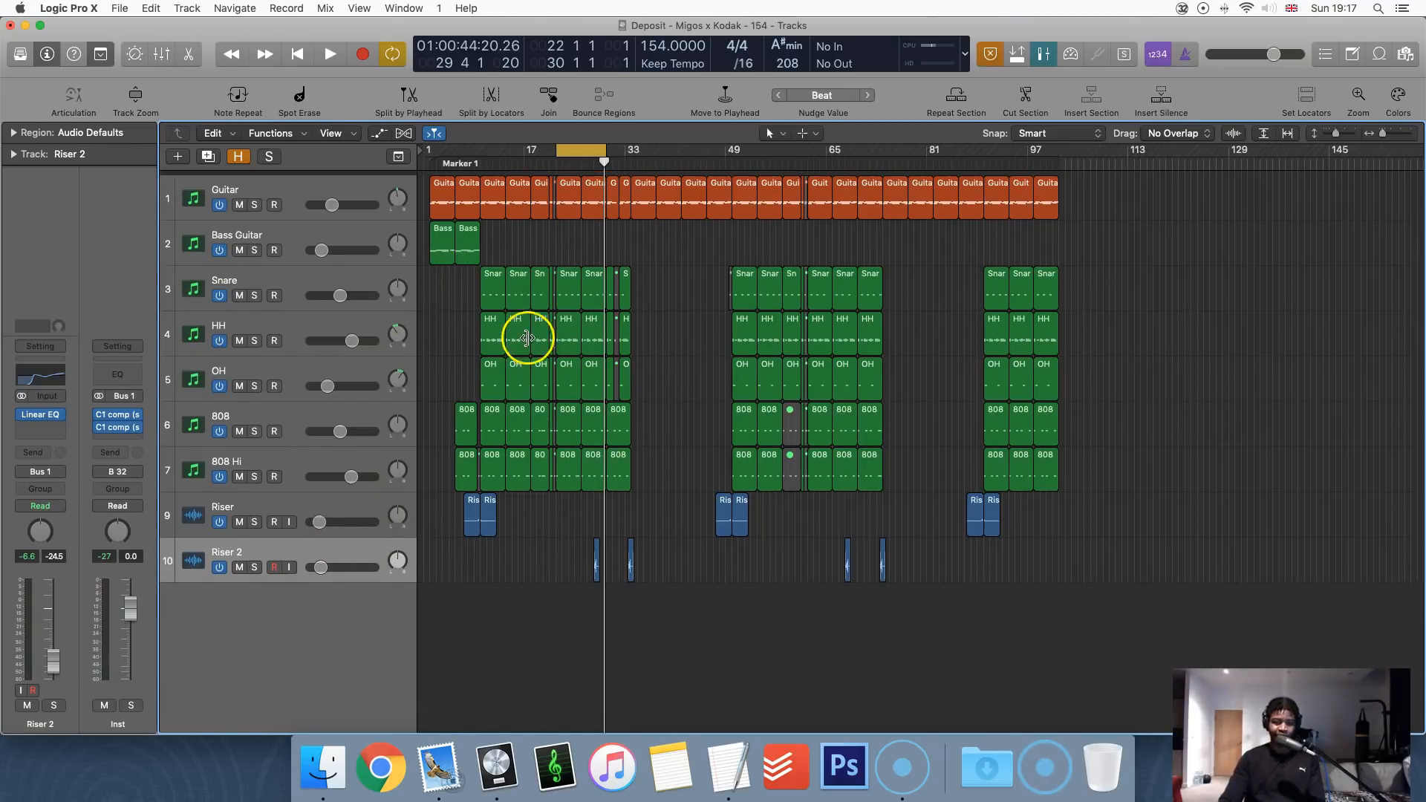
pyautogui.press('x')
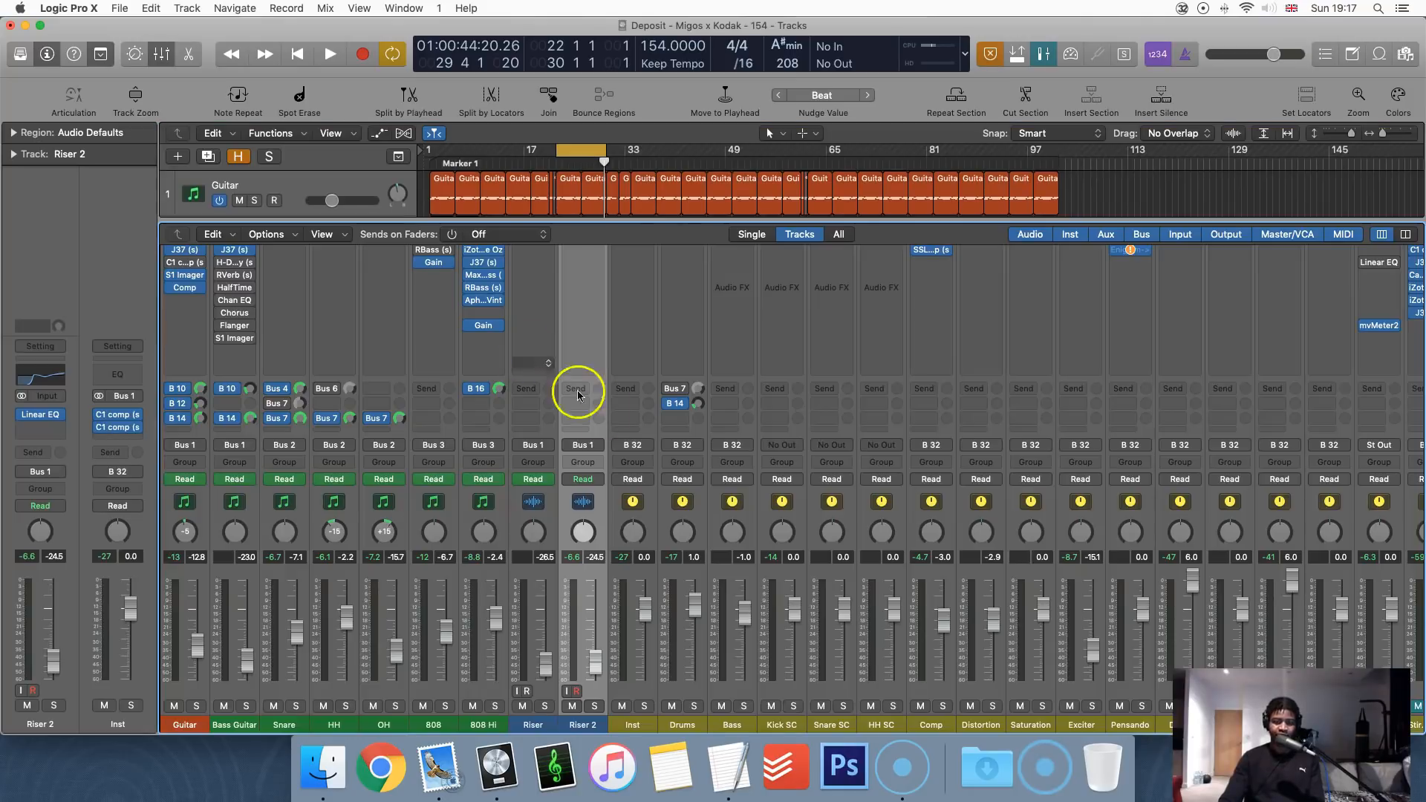
pyautogui.scroll(5, 525, 436)
pyautogui.press('x')
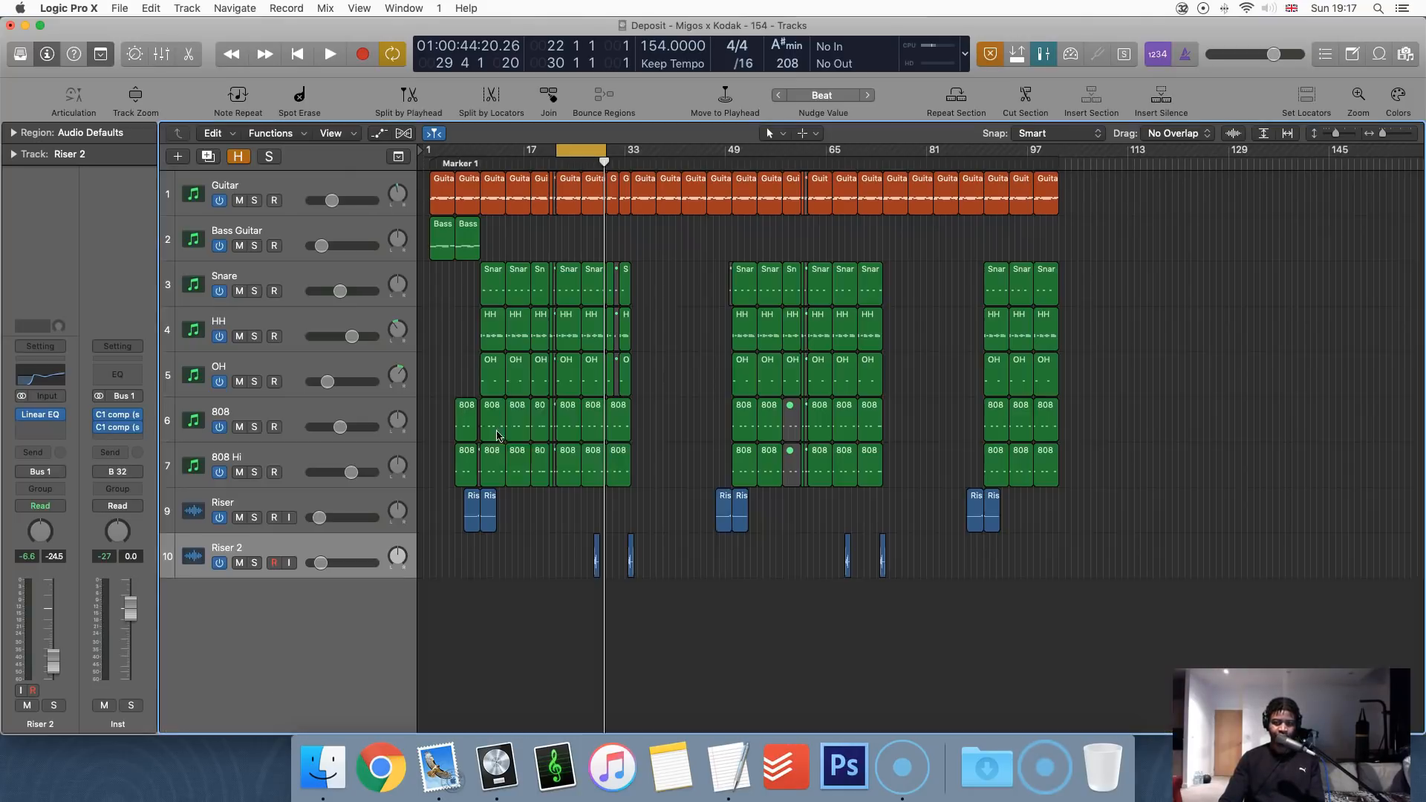
pyautogui.click(574, 158)
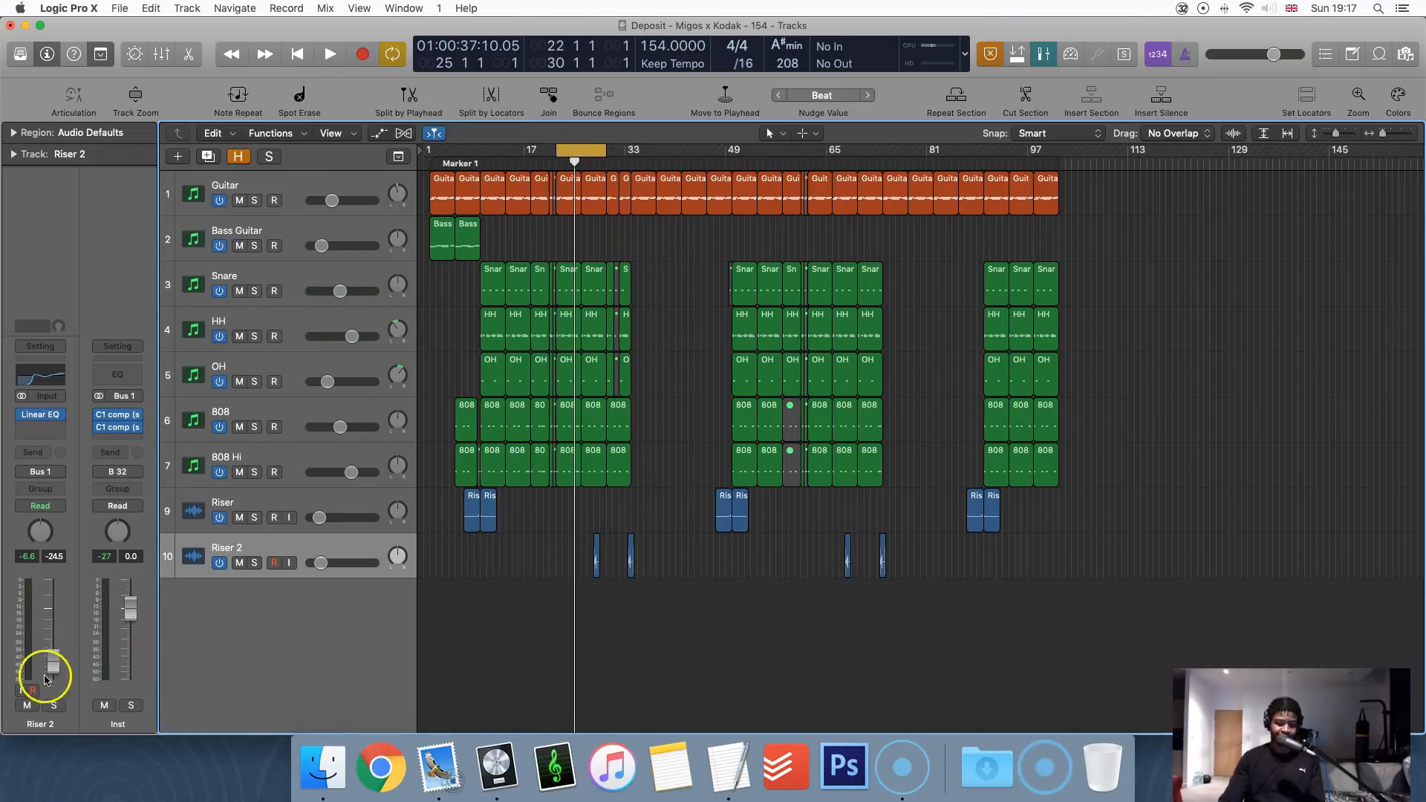
pyautogui.click(32, 754)
pyautogui.click(714, 614)
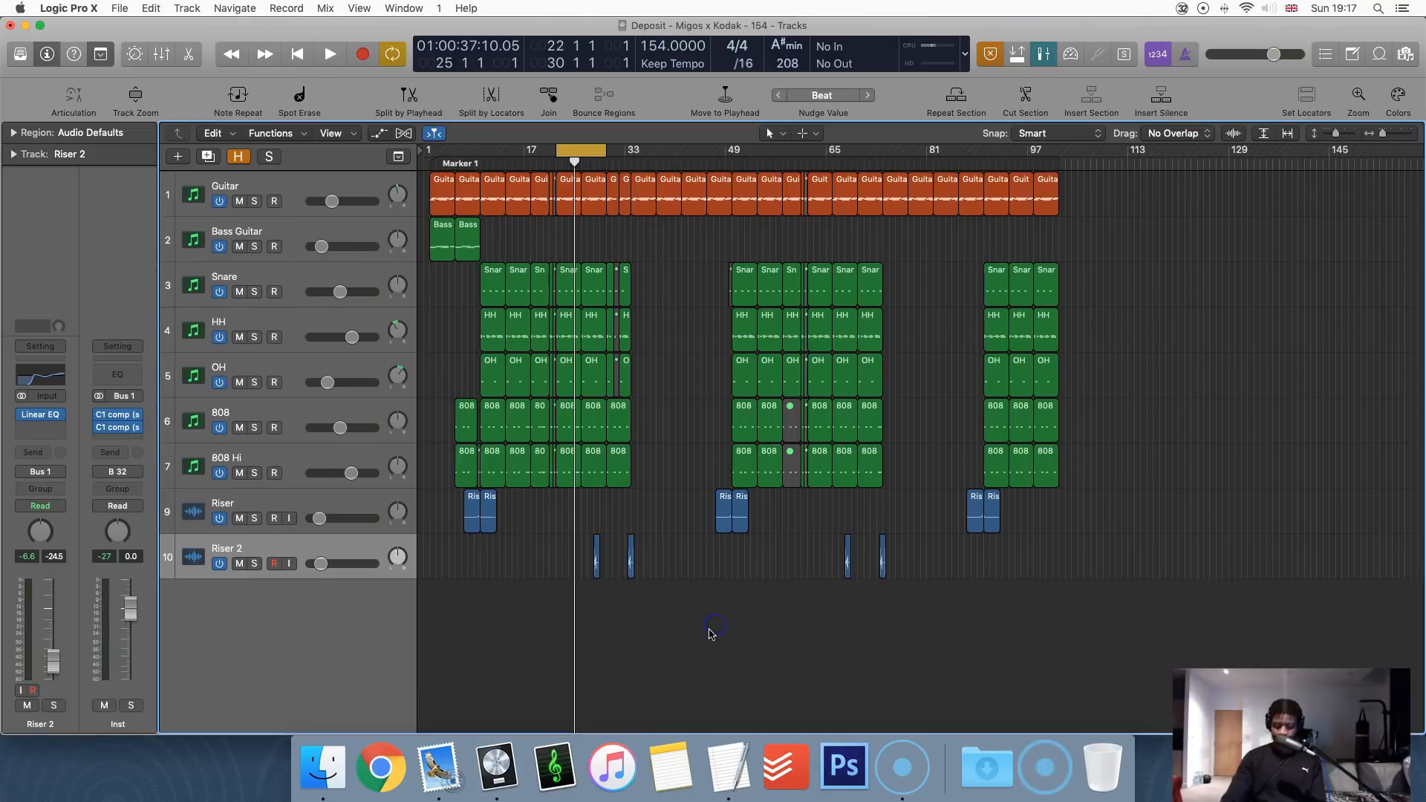
# - Reopen the Guitar channel's compressor from the mixer, listen to its effect in the full beat, and close its window
pyautogui.press('x')
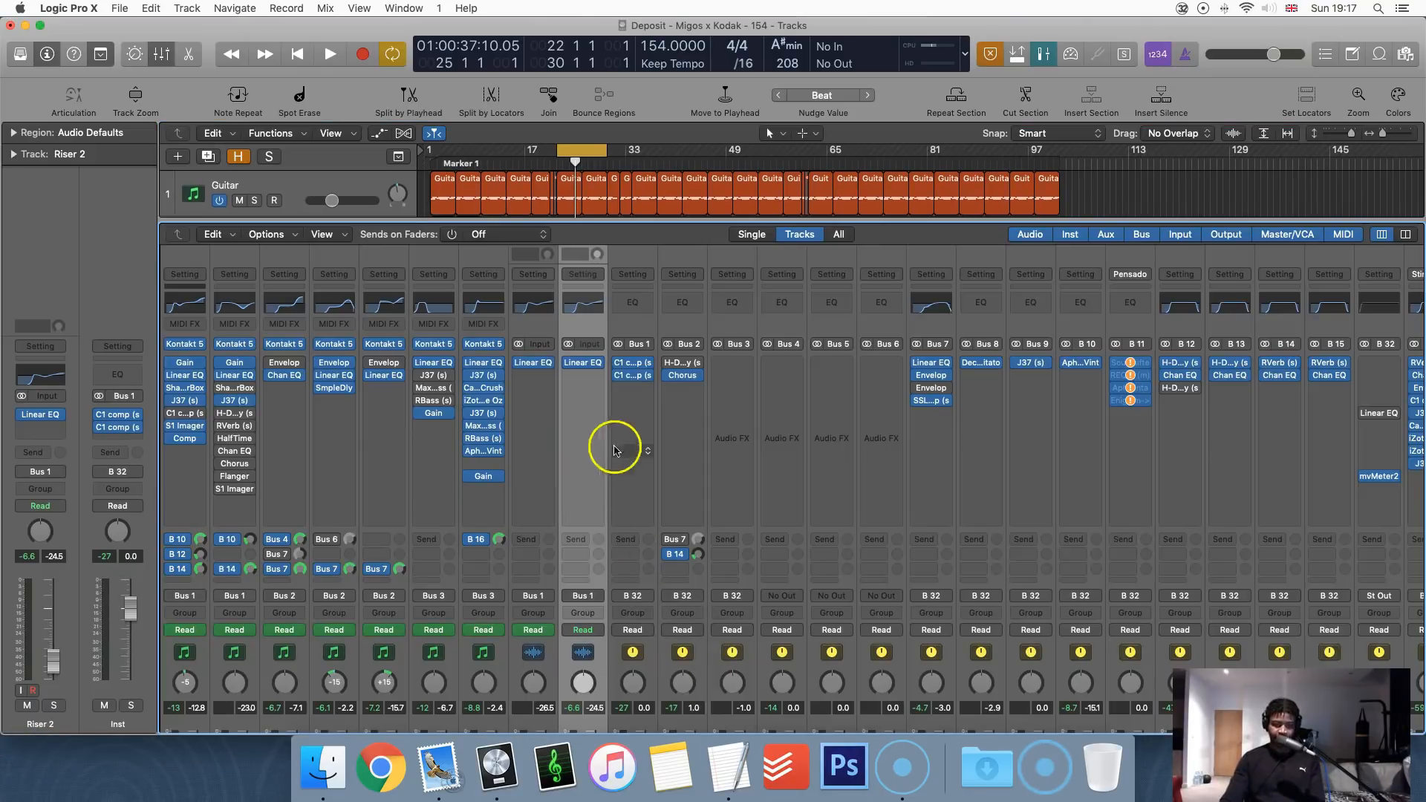
pyautogui.click(188, 440)
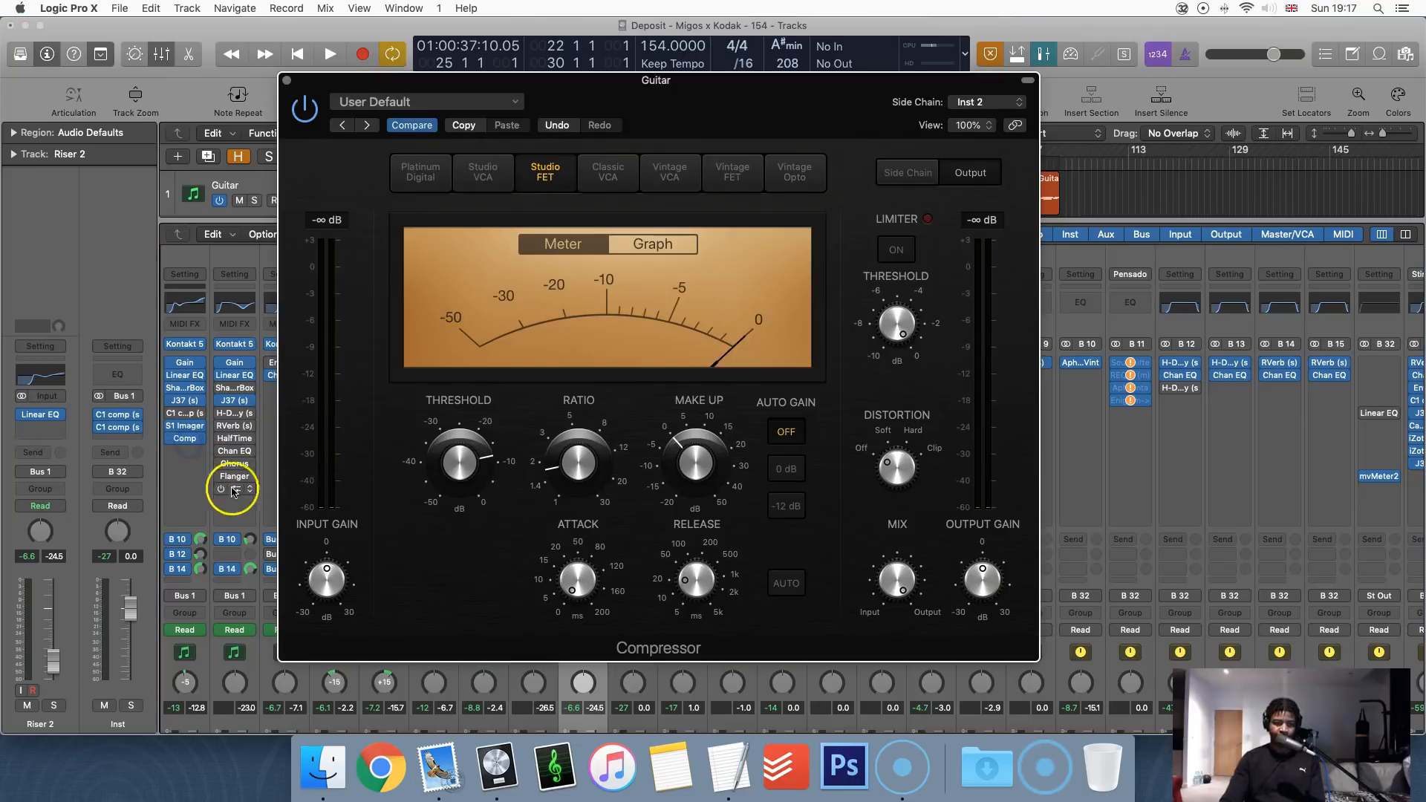
pyautogui.moveTo(719, 97)
pyautogui.mouseDown()
pyautogui.moveTo(653, 87)
pyautogui.moveTo(682, 102)
pyautogui.moveTo(720, 162)
pyautogui.moveTo(689, 66)
pyautogui.moveTo(722, 72)
pyautogui.mouseUp()
pyautogui.click(226, 104)
pyautogui.click(709, 69)
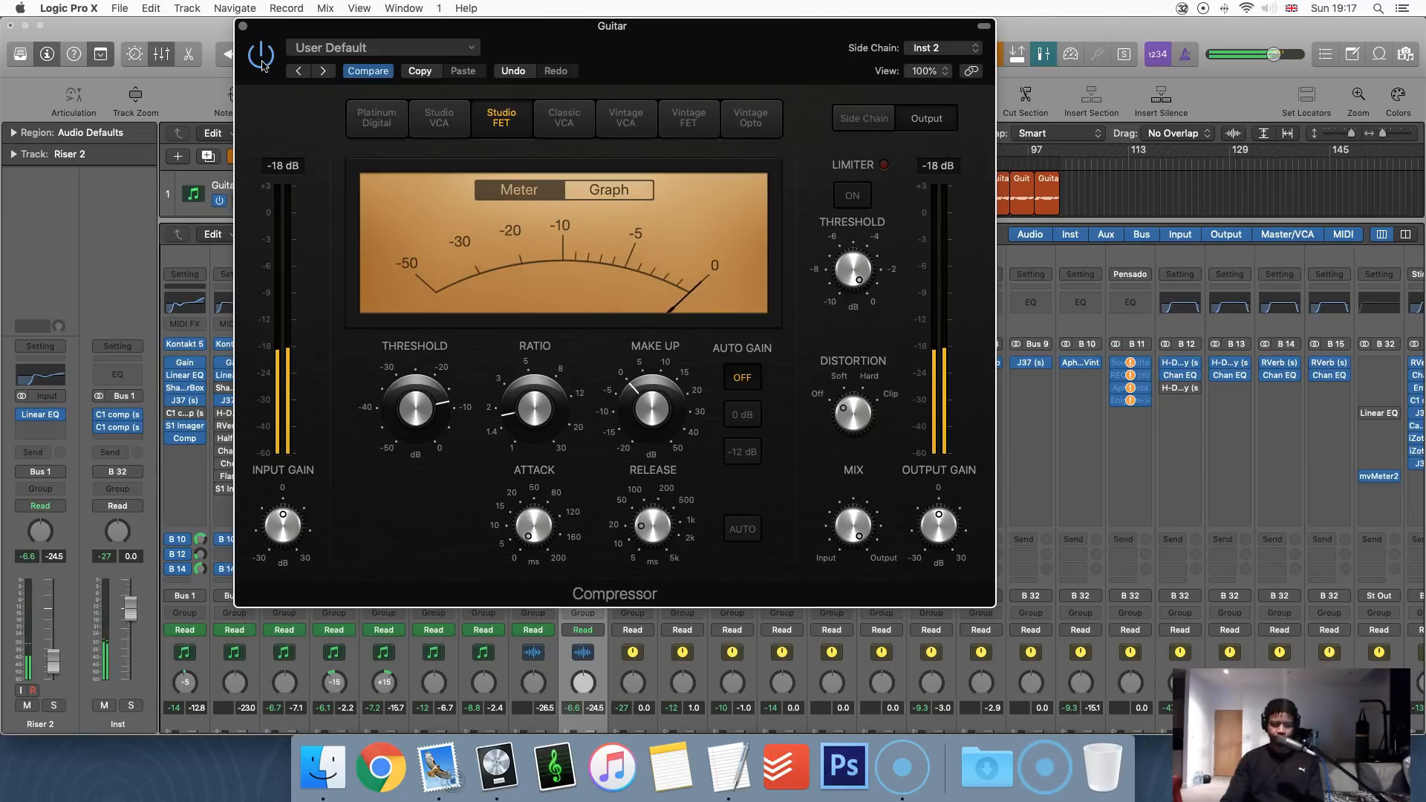
pyautogui.click(243, 26)
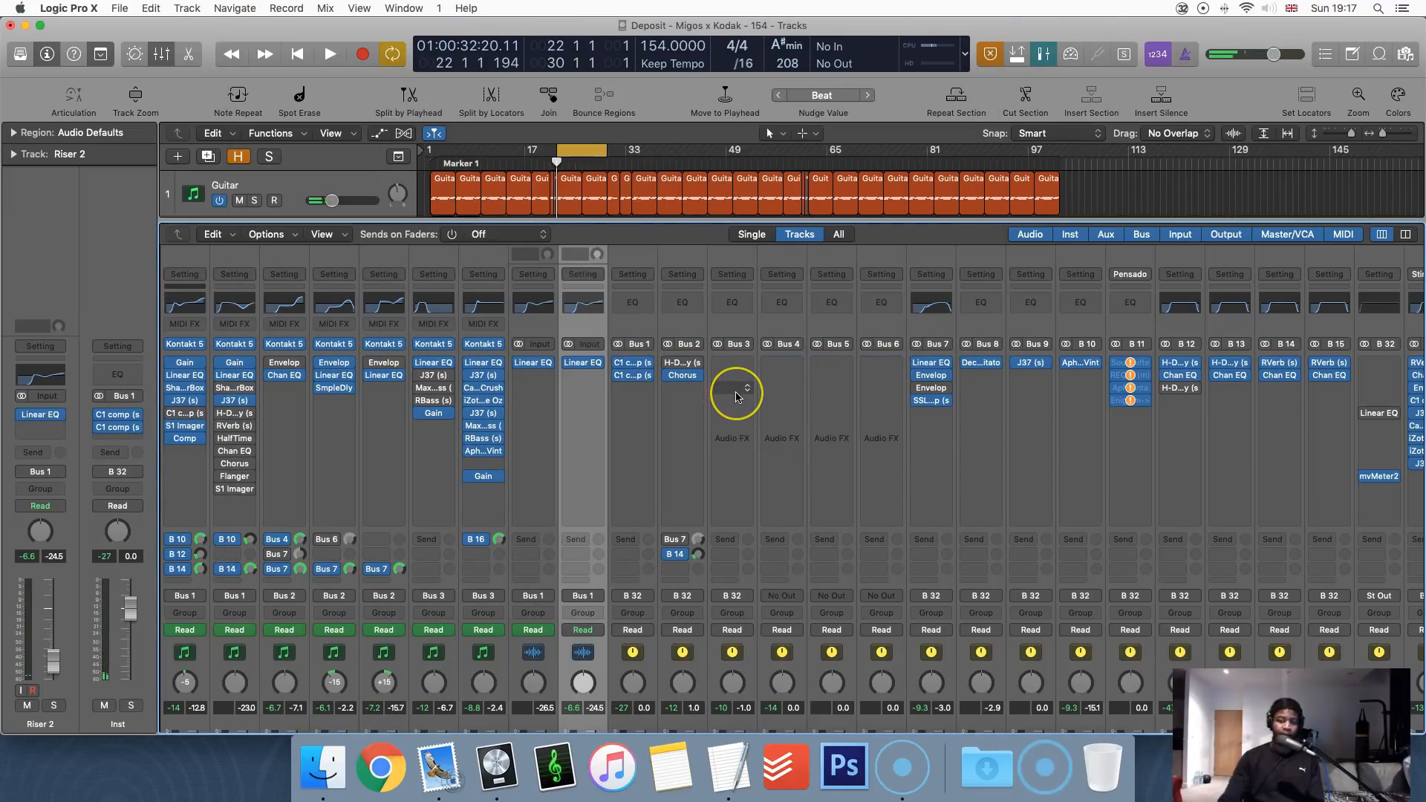